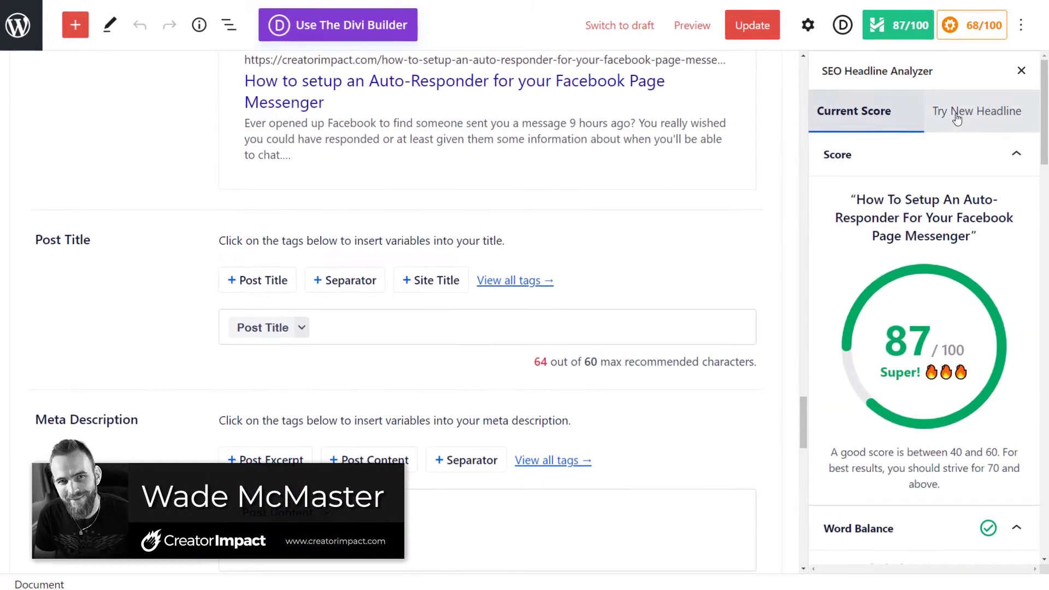
- Add "Facebook Auto responder" as the post's focus keyphrase in AIOSEO and review its SEO title check
{"action": "left_click", "coordinate": [946, 110]}
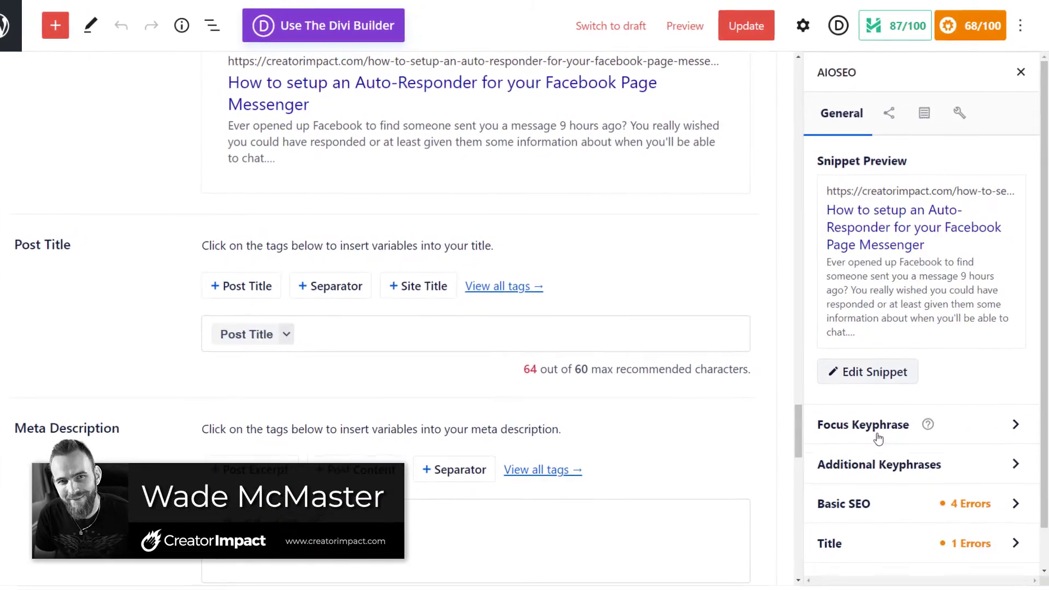
{"action": "left_click", "coordinate": [878, 437]}
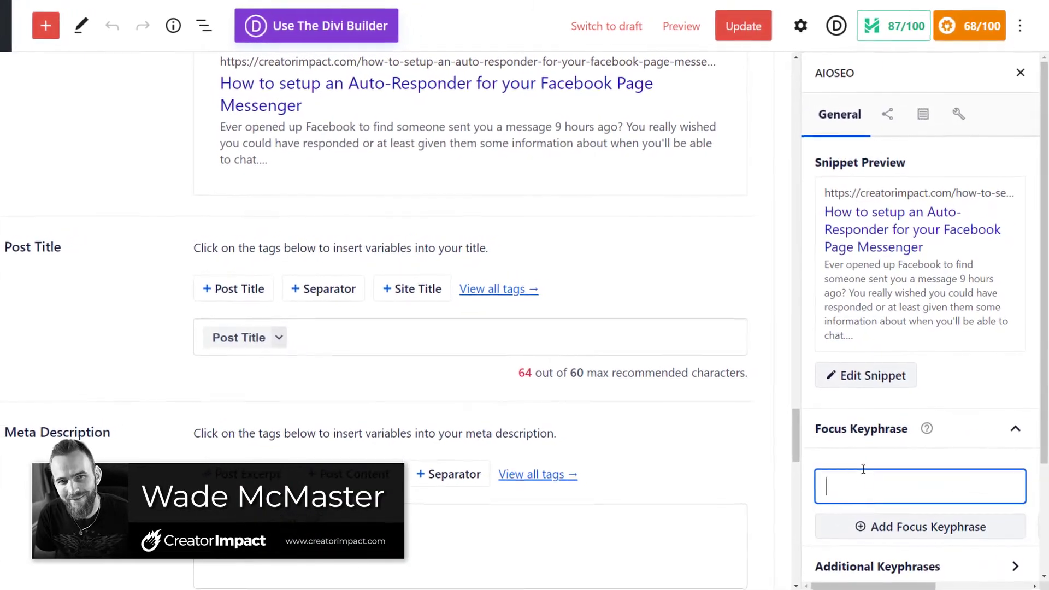
{"action": "type", "text": "Facebook Auto responder"}
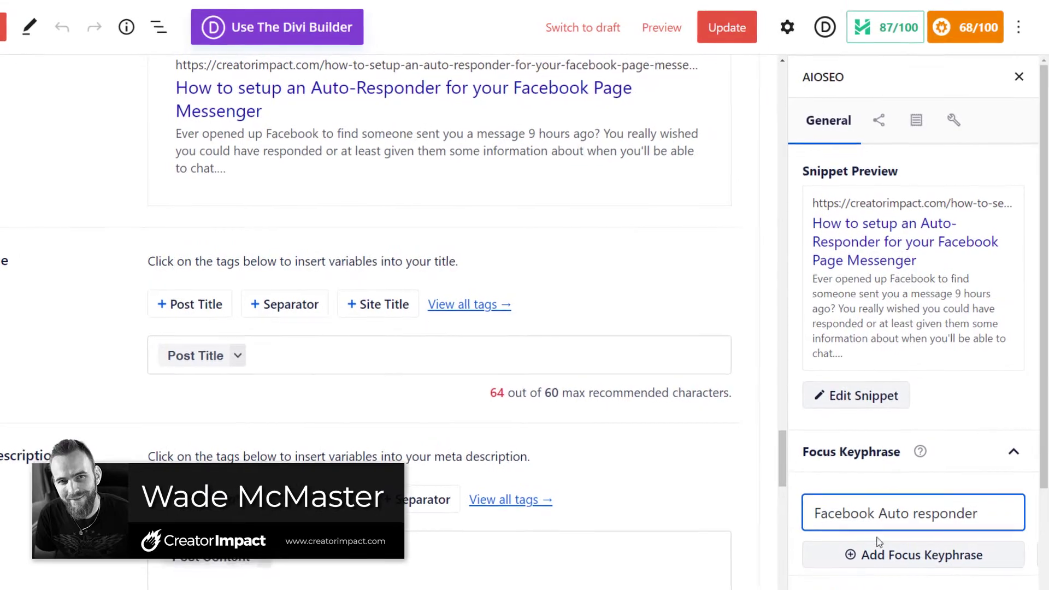
{"action": "left_click", "coordinate": [879, 544]}
{"action": "scroll", "coordinate": [918, 449], "scroll_direction": "down", "scroll_amount": 5}
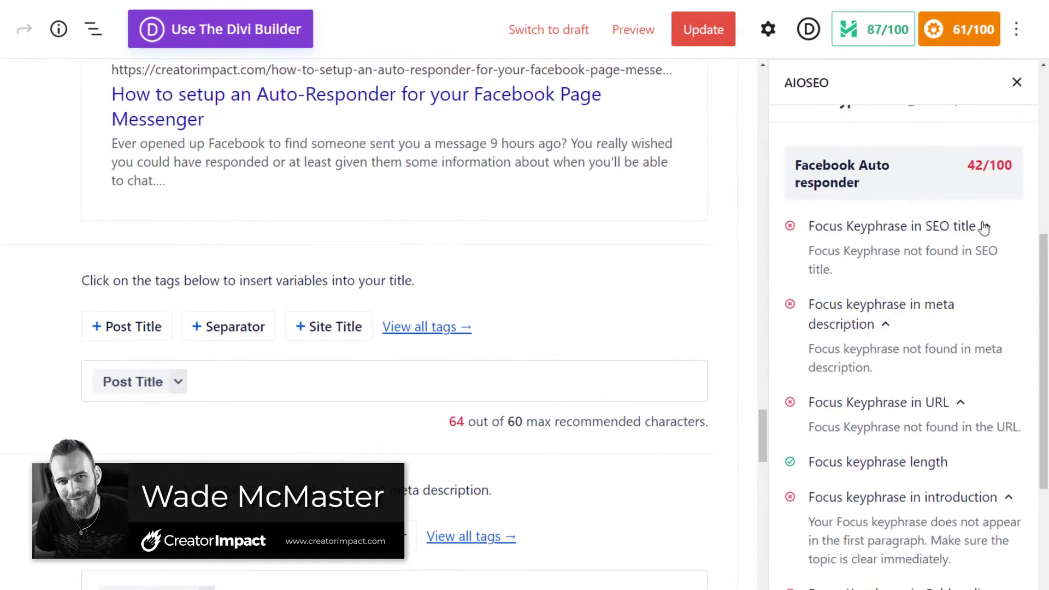
{"action": "left_click_drag", "start_coordinate": [820, 221], "coordinate": [967, 222]}
{"action": "scroll", "coordinate": [772, 189], "scroll_direction": "up", "scroll_amount": 10}
{"action": "scroll", "coordinate": [749, 203], "scroll_direction": "down", "scroll_amount": 5}
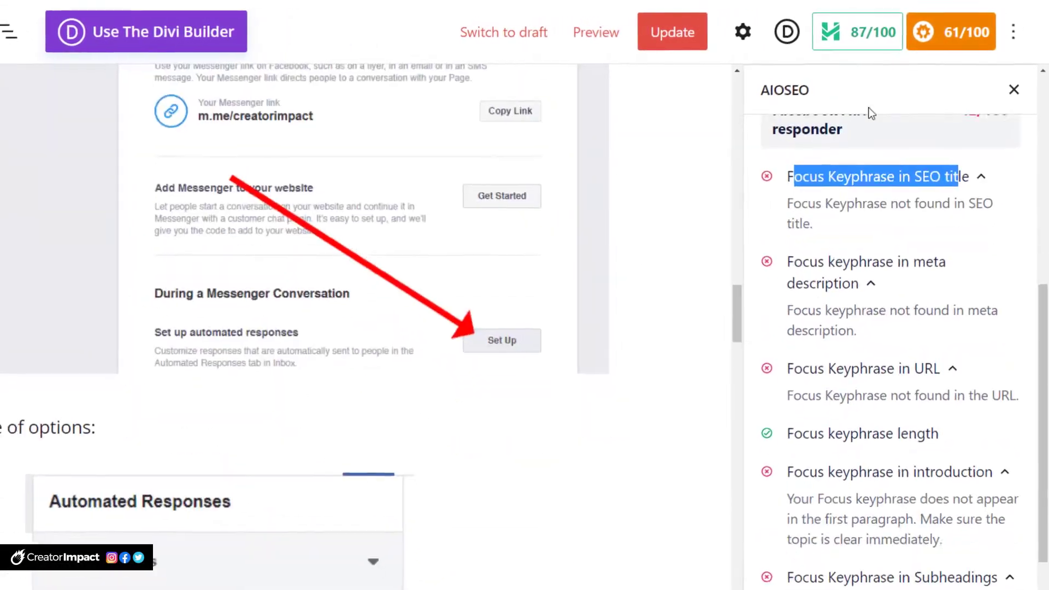
- Analyze the alternative headline "How to setup a Facebook Auto responder" in the SEO Headline Analyzer and view its new score
{"action": "left_click", "coordinate": [861, 31]}
{"action": "left_click", "coordinate": [962, 137]}
{"action": "left_click", "coordinate": [842, 335]}
{"action": "type", "text": "How to setup a Facebook Auto res"}
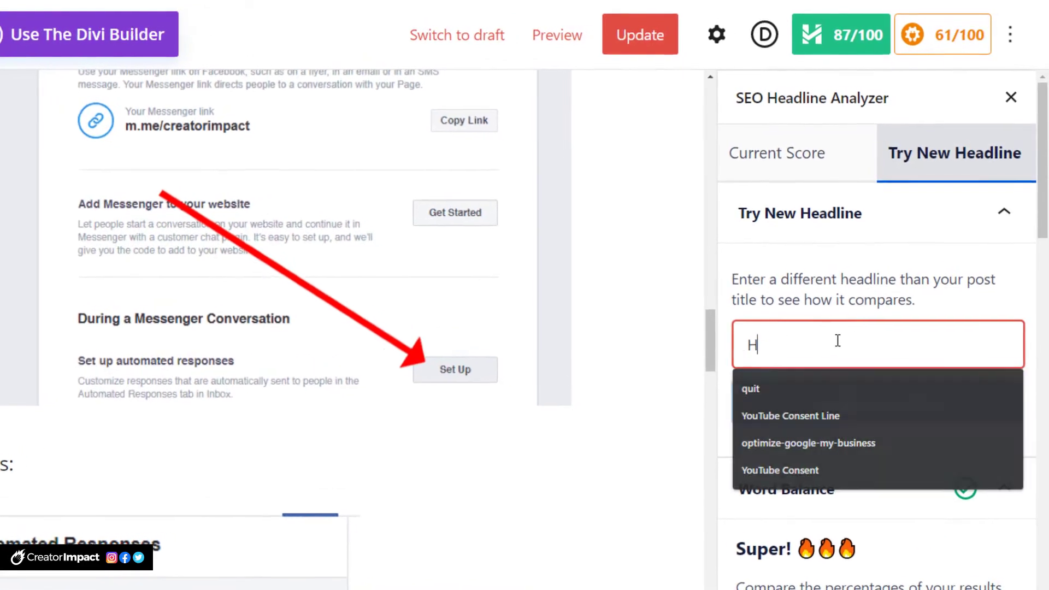
{"action": "type", "text": "ponder"}
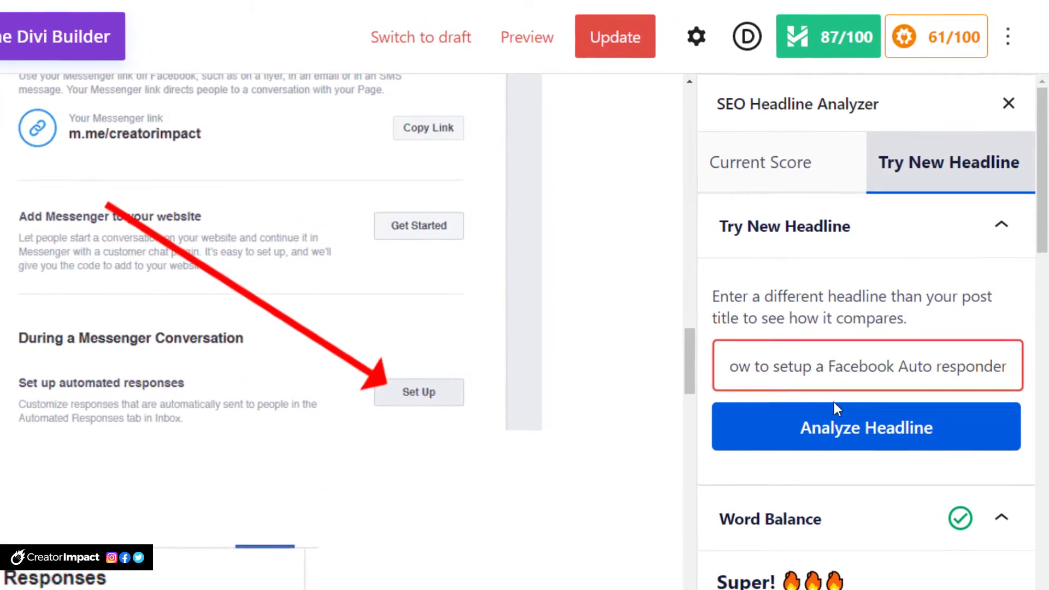
{"action": "left_click", "coordinate": [838, 432]}
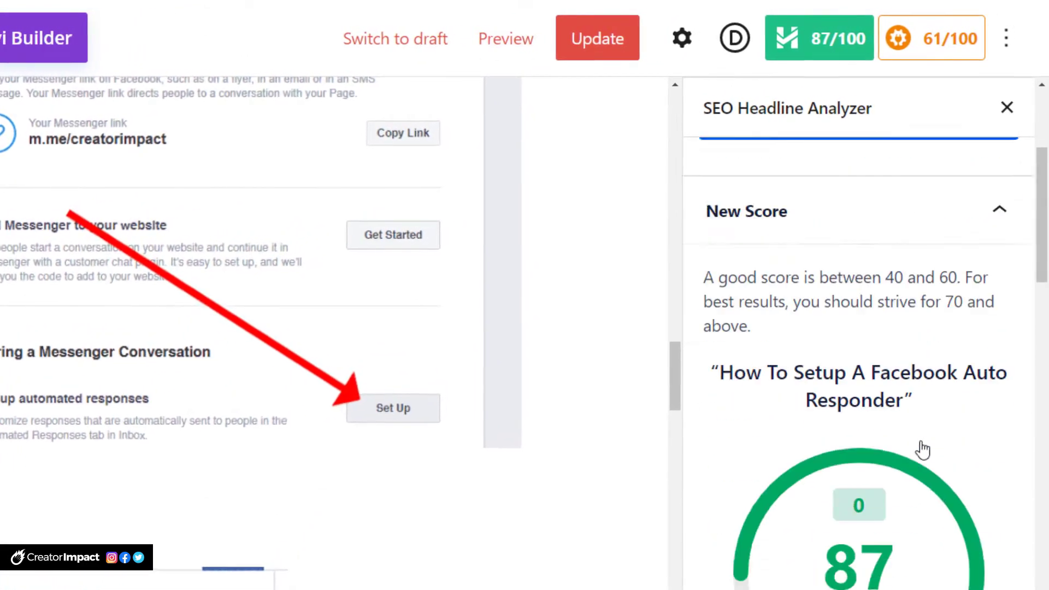
{"action": "scroll", "coordinate": [920, 446], "scroll_direction": "down", "scroll_amount": 3}
- Return to the AIOSEO focus keyphrase analysis and review the check for the keyphrase in the meta description
{"action": "left_click", "coordinate": [932, 38]}
{"action": "scroll", "coordinate": [891, 294], "scroll_direction": "down", "scroll_amount": 3}
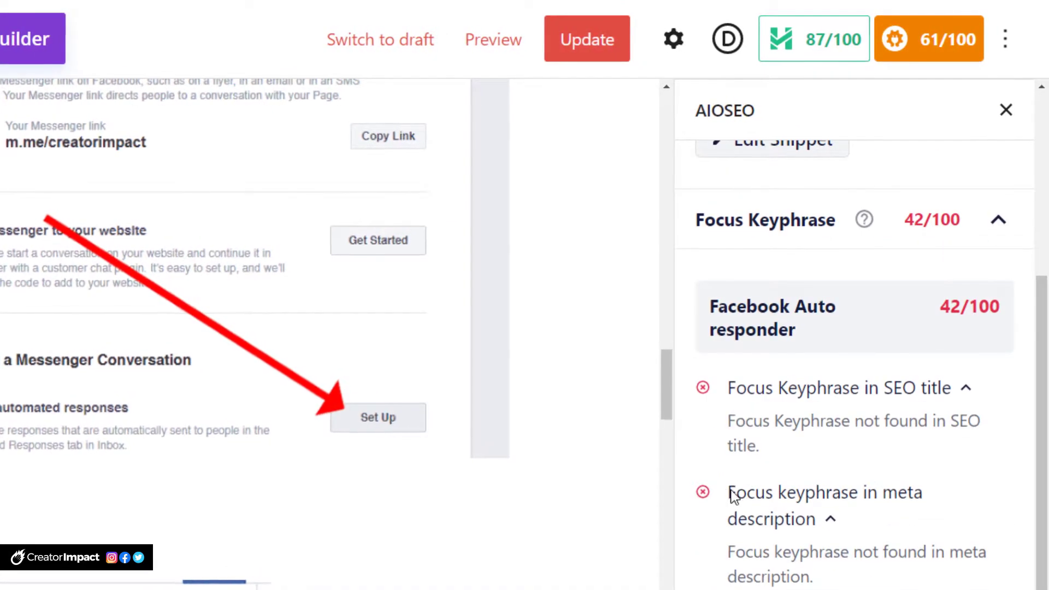
{"action": "left_click_drag", "start_coordinate": [728, 495], "coordinate": [785, 520]}
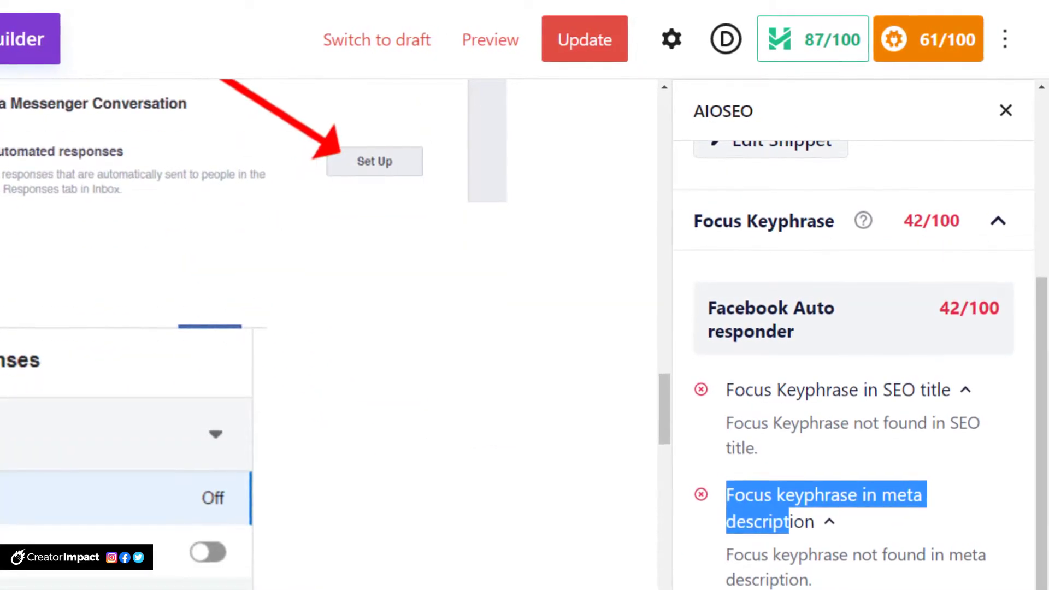
{"action": "scroll", "coordinate": [875, 444], "scroll_direction": "down", "scroll_amount": 3}
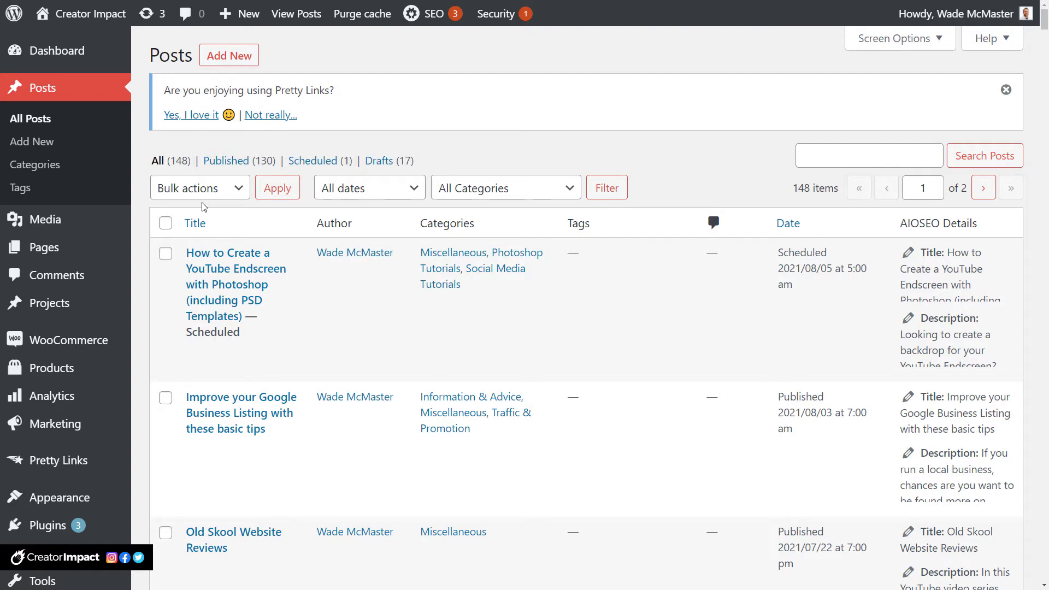
- Open the General Settings page of the All in One SEO plugin from the posts list
{"action": "mouse_move", "coordinate": [128, 213]}
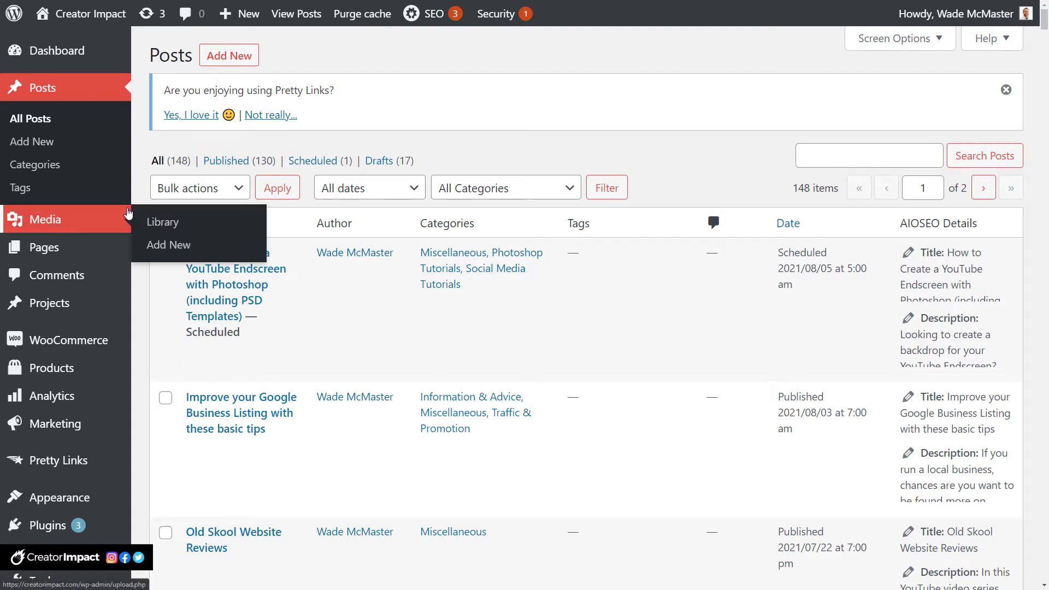
{"action": "scroll", "coordinate": [105, 233], "scroll_direction": "down", "scroll_amount": 2}
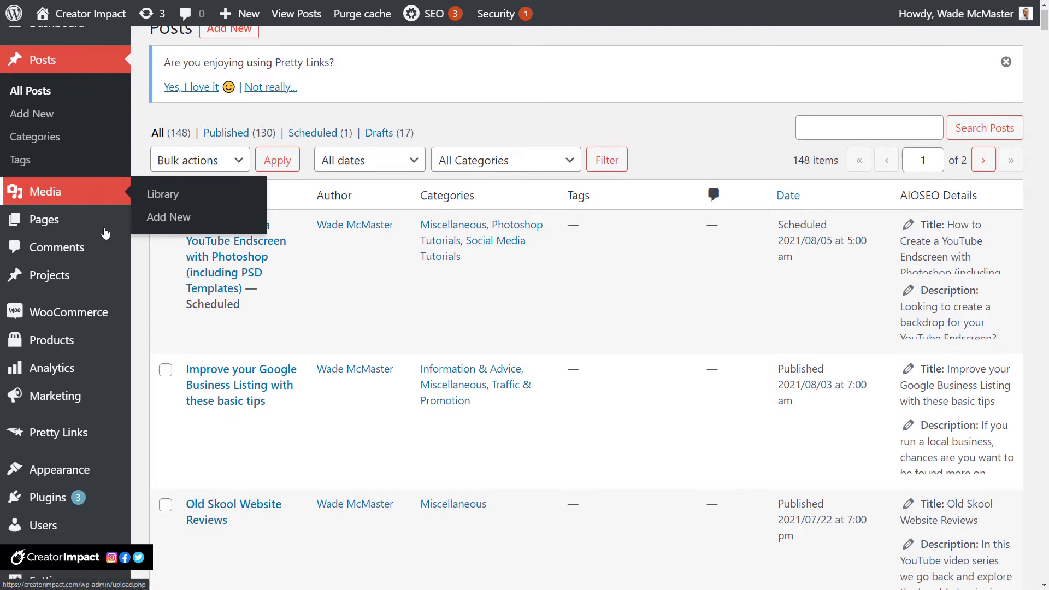
{"action": "scroll", "coordinate": [105, 234], "scroll_direction": "up", "scroll_amount": 2}
{"action": "scroll", "coordinate": [55, 263], "scroll_direction": "down", "scroll_amount": 4}
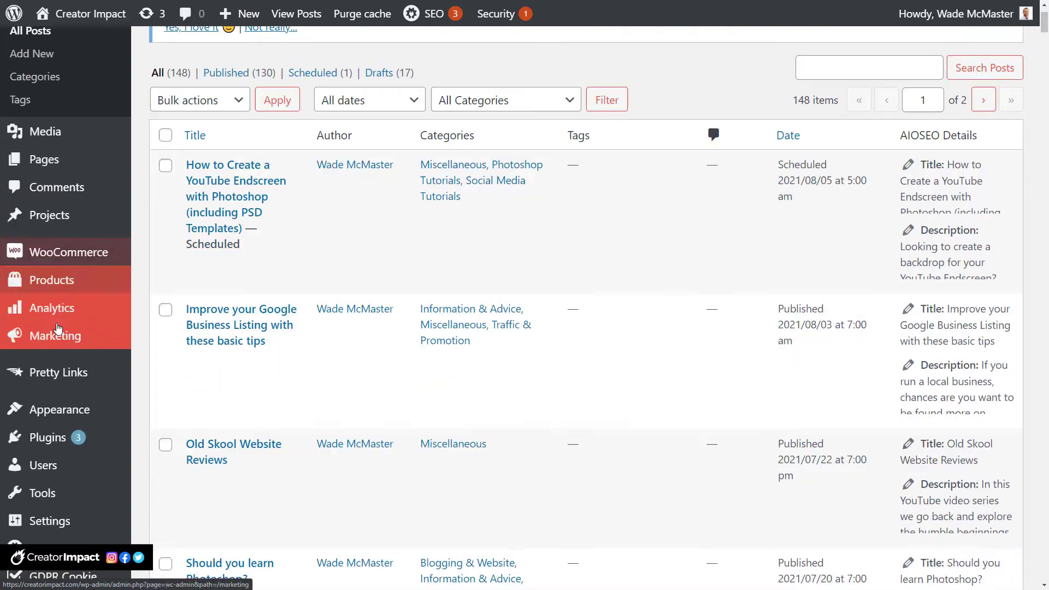
{"action": "mouse_move", "coordinate": [77, 428]}
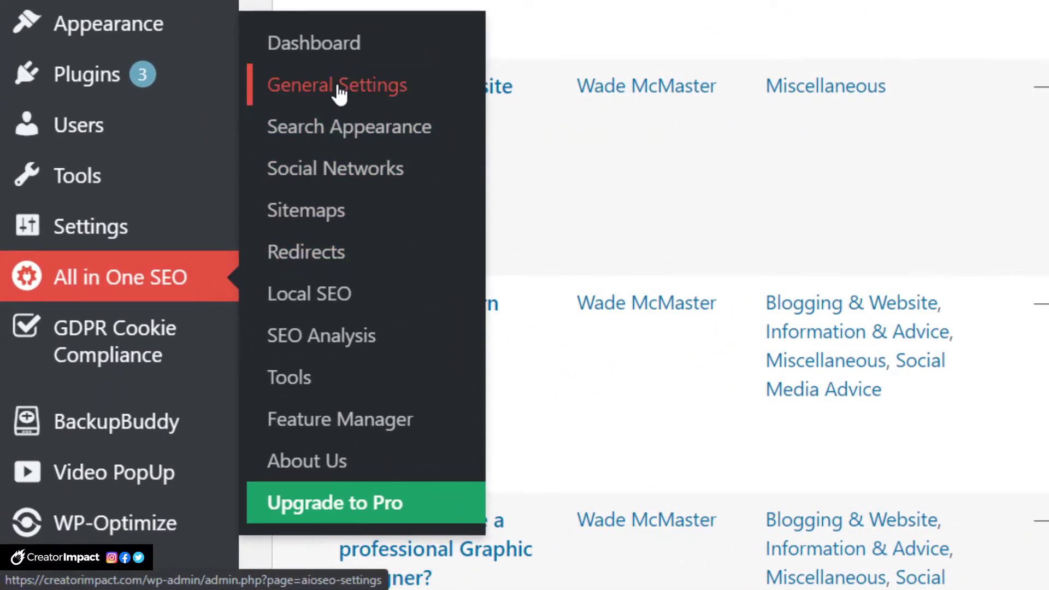
{"action": "left_click", "coordinate": [339, 87]}
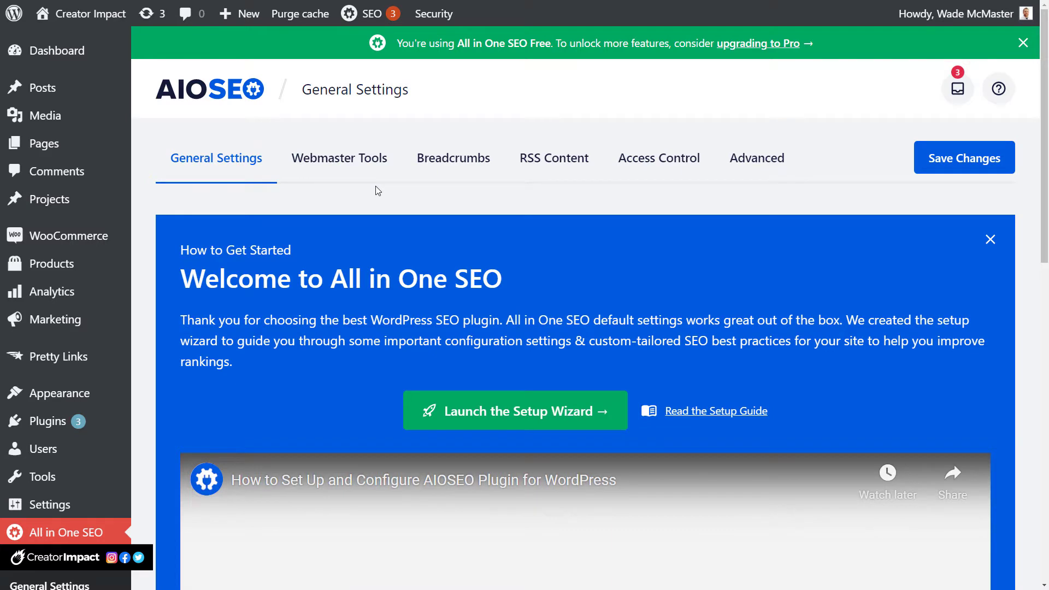
- Enable TruSEO Score & Content in the plugin's Advanced settings and save the changes
{"action": "left_click", "coordinate": [760, 171]}
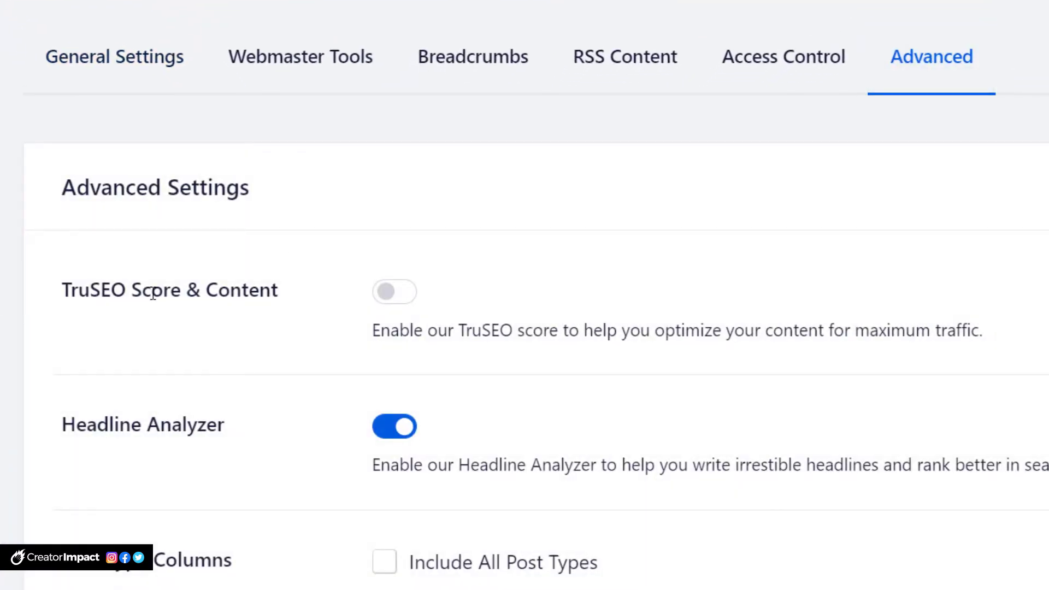
{"action": "left_click", "coordinate": [402, 297]}
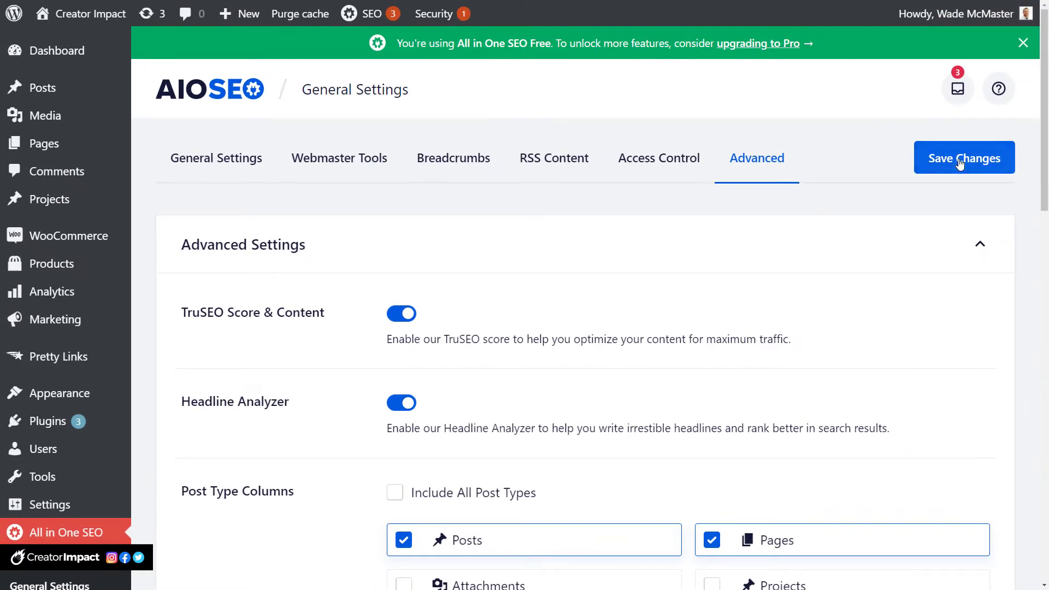
{"action": "left_click", "coordinate": [962, 162]}
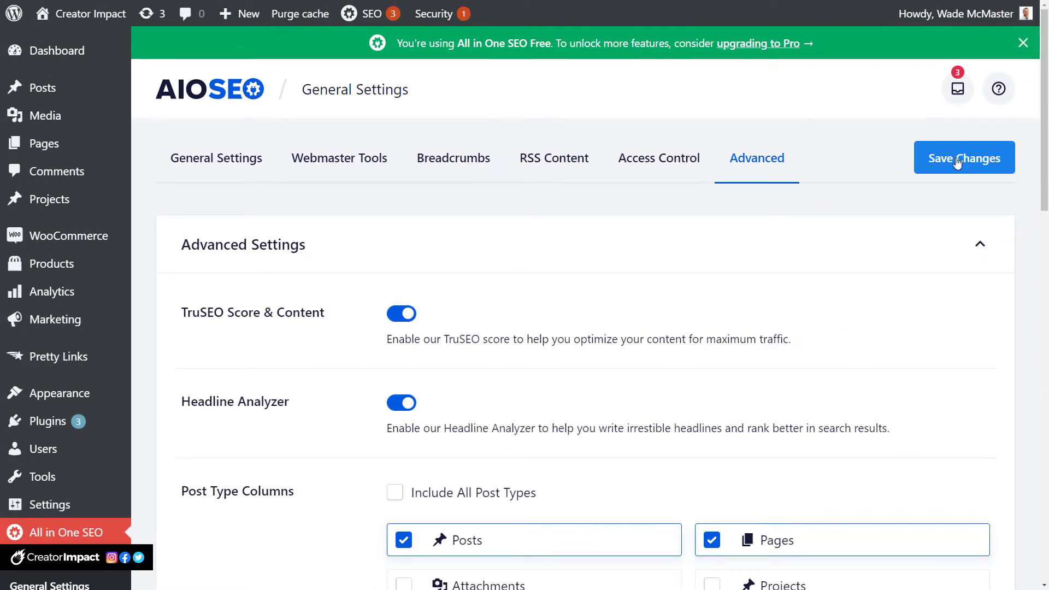
- Open the published posts list and examine the AIOSEO scores of the newest posts, down to the Penji review
{"action": "left_click", "coordinate": [43, 87]}
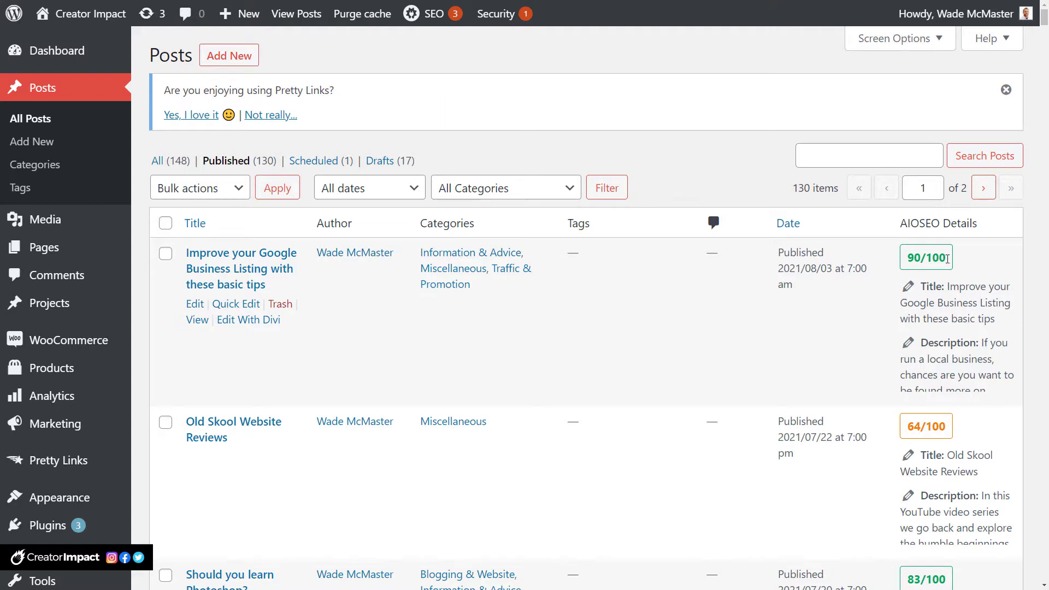
{"action": "left_click_drag", "start_coordinate": [945, 257], "coordinate": [906, 258]}
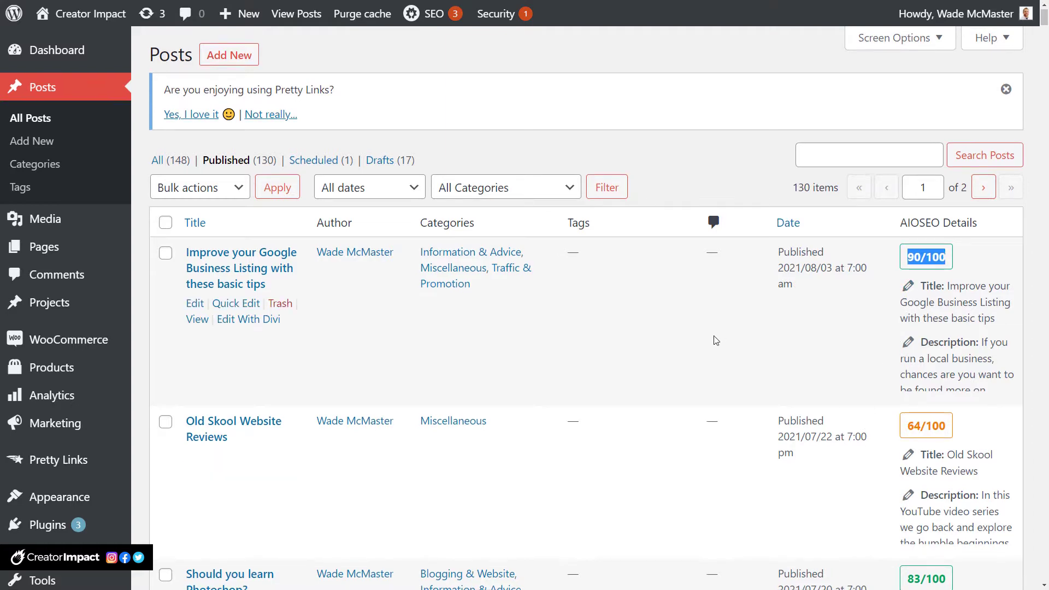
{"action": "scroll", "coordinate": [716, 340], "scroll_direction": "down", "scroll_amount": 2}
{"action": "left_click_drag", "start_coordinate": [943, 320], "coordinate": [953, 293]}
{"action": "scroll", "coordinate": [907, 318], "scroll_direction": "down", "scroll_amount": 3}
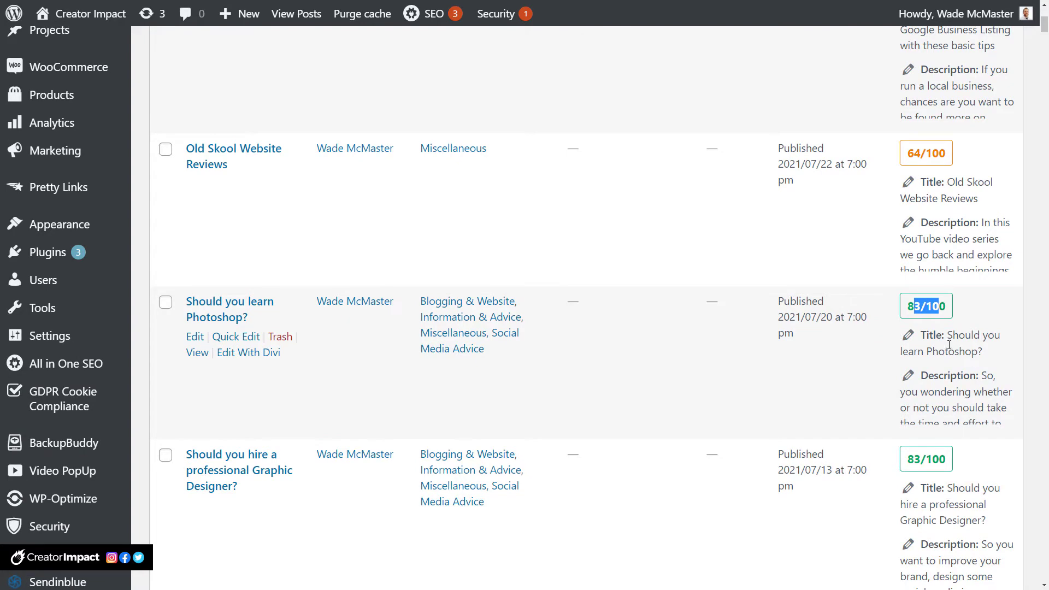
{"action": "scroll", "coordinate": [911, 234], "scroll_direction": "down", "scroll_amount": 12}
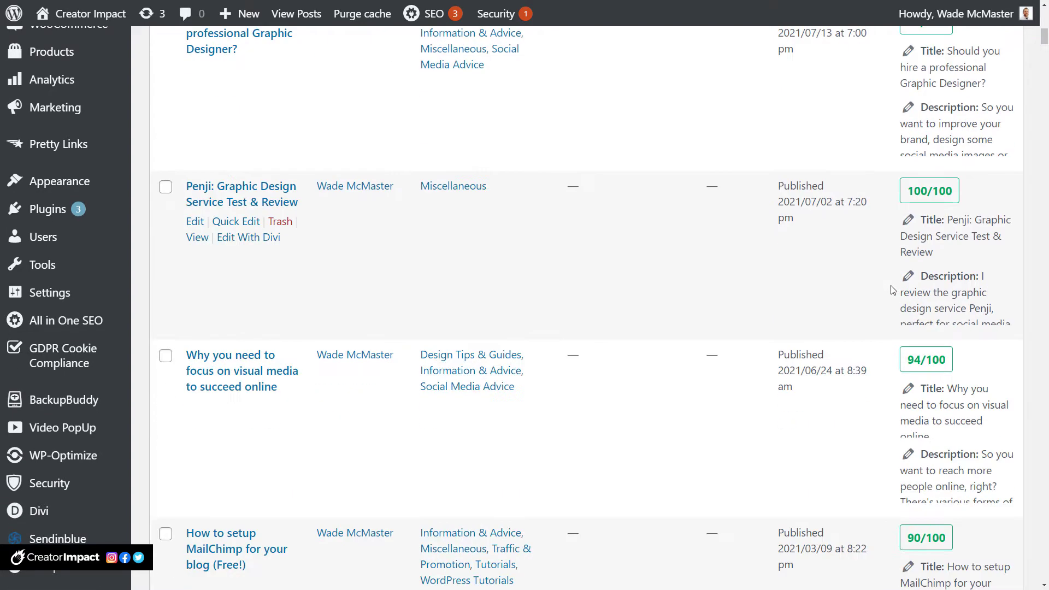
{"action": "scroll", "coordinate": [938, 252], "scroll_direction": "up", "scroll_amount": 3}
{"action": "left_click_drag", "start_coordinate": [951, 136], "coordinate": [906, 136]}
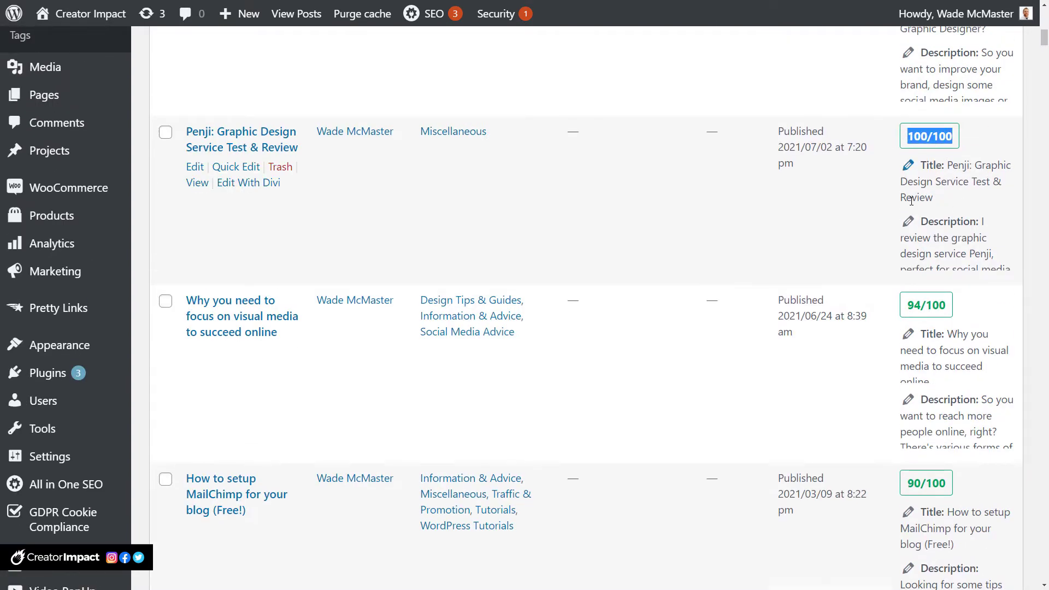
- Examine the AIOSEO scores of the older posts, including "10 Top Smart Passive Income Ideas", and go back up the list
{"action": "scroll", "coordinate": [921, 370], "scroll_direction": "down", "scroll_amount": 5}
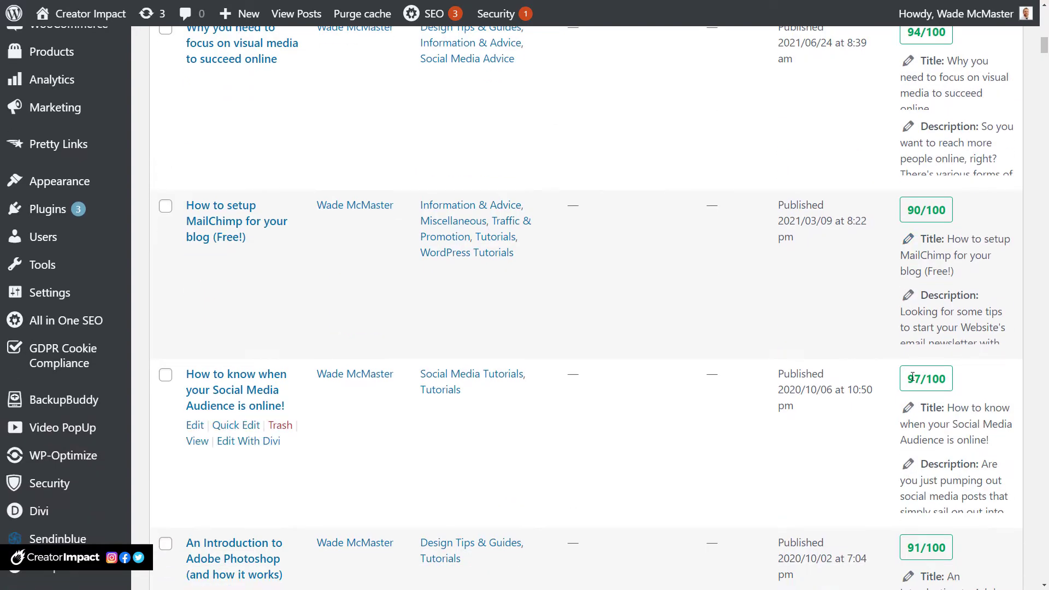
{"action": "scroll", "coordinate": [912, 377], "scroll_direction": "down", "scroll_amount": 8}
{"action": "scroll", "coordinate": [910, 383], "scroll_direction": "up", "scroll_amount": 11}
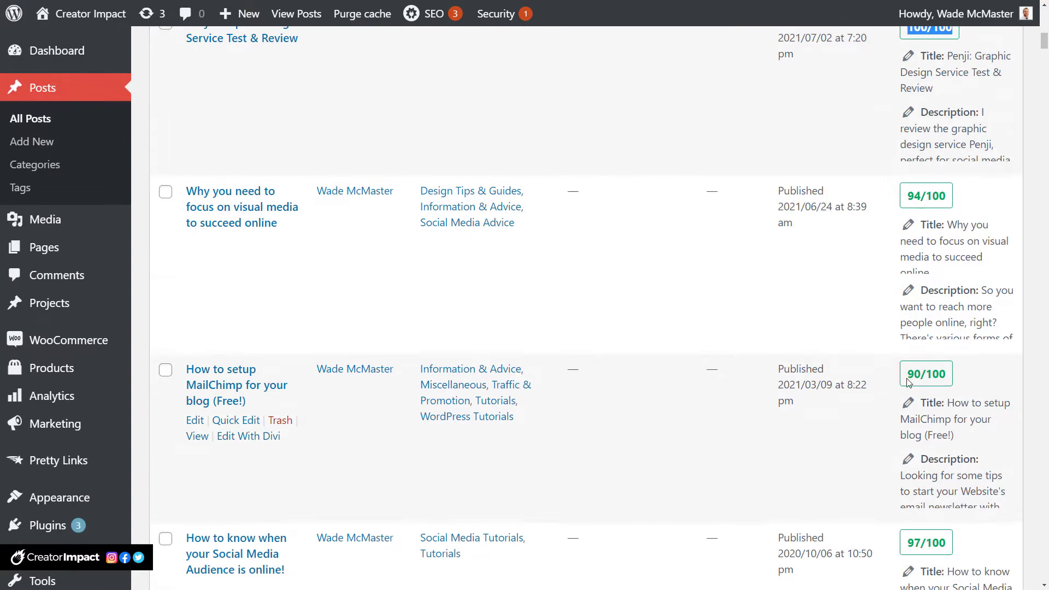
{"action": "scroll", "coordinate": [909, 383], "scroll_direction": "up", "scroll_amount": 6}
{"action": "scroll", "coordinate": [904, 366], "scroll_direction": "down", "scroll_amount": 12}
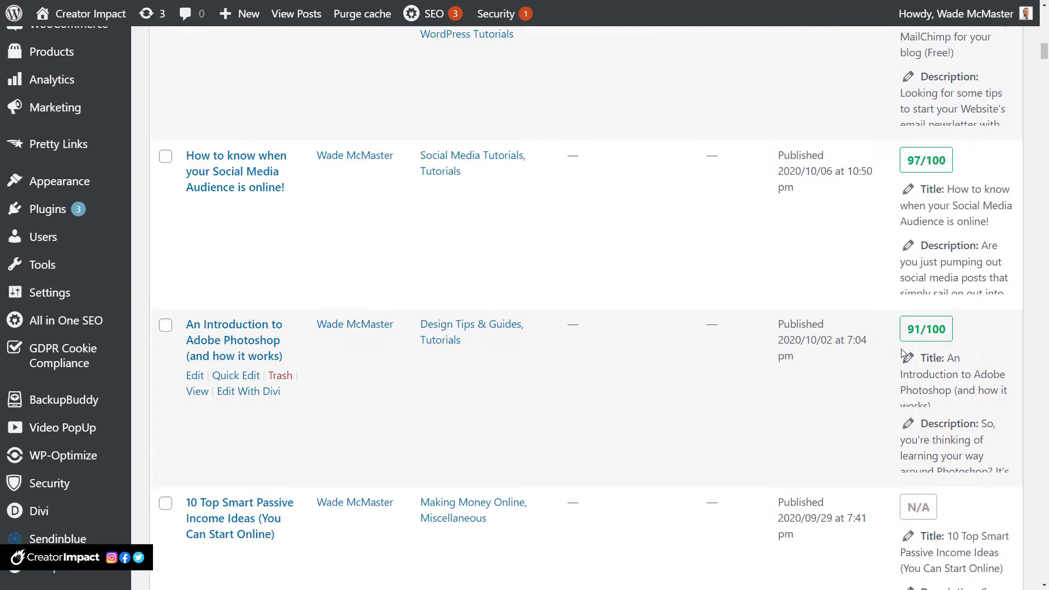
{"action": "scroll", "coordinate": [903, 353], "scroll_direction": "down", "scroll_amount": 3}
{"action": "triple_click", "coordinate": [912, 342]}
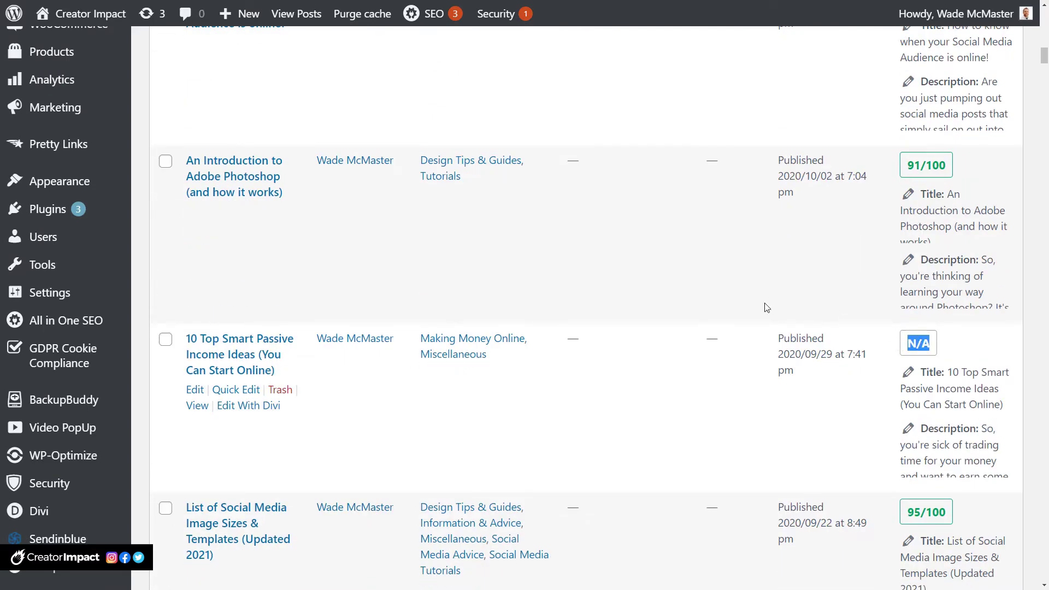
{"action": "scroll", "coordinate": [452, 351], "scroll_direction": "up", "scroll_amount": 3}
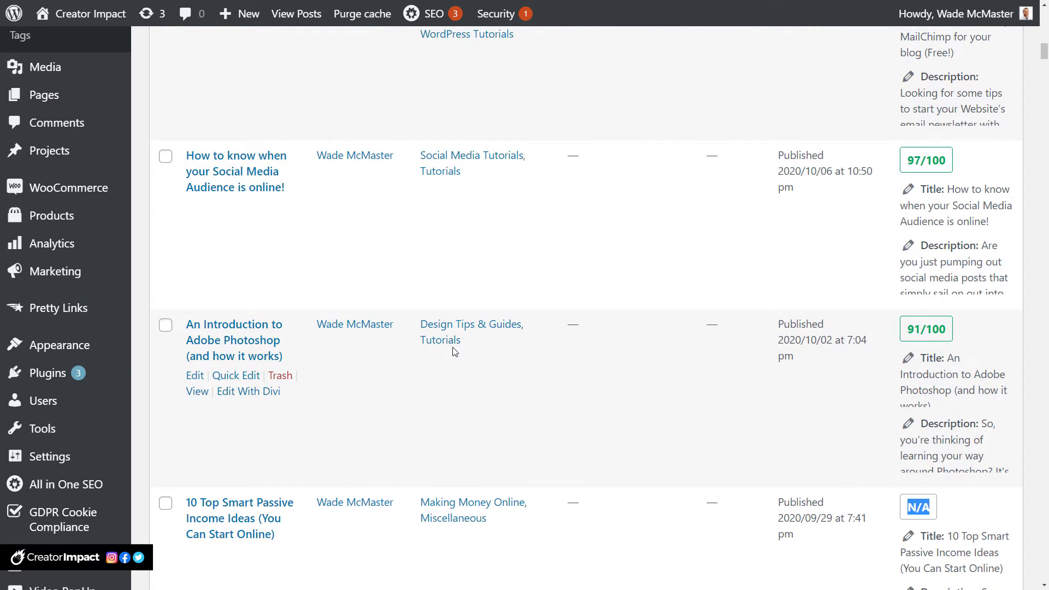
{"action": "scroll", "coordinate": [452, 352], "scroll_direction": "up", "scroll_amount": 10}
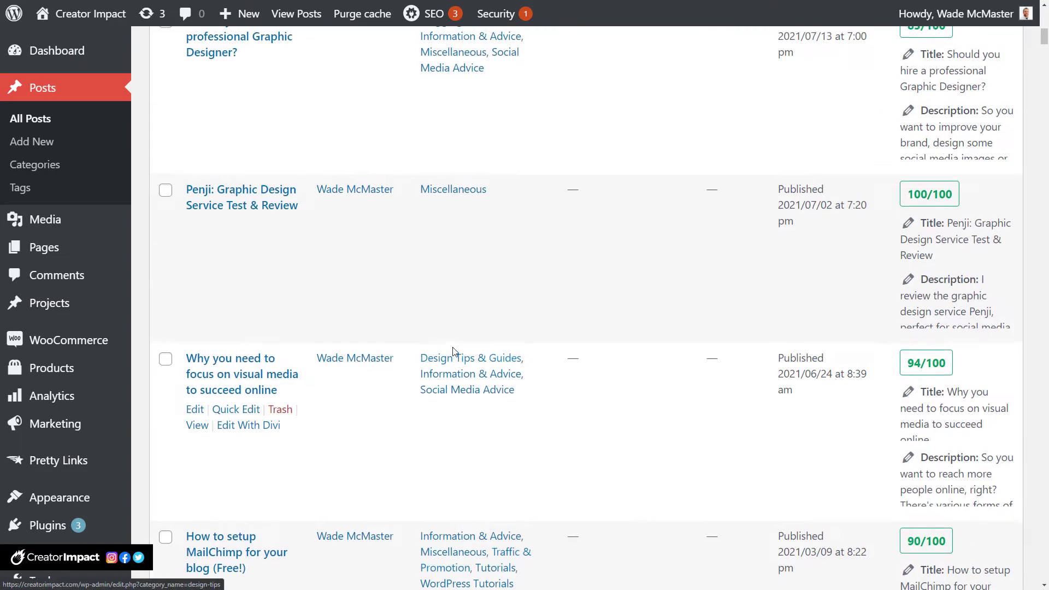
{"action": "scroll", "coordinate": [452, 351], "scroll_direction": "up", "scroll_amount": 12}
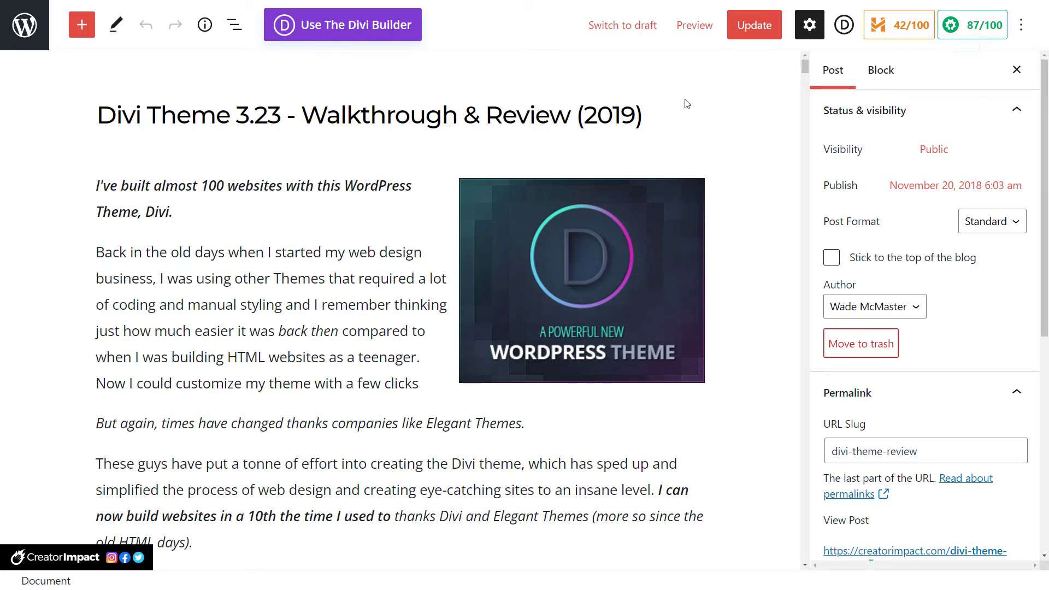
- Add "Divi Theme Review" as the post's focus keyphrase in the AIOSEO settings
{"action": "left_click", "coordinate": [971, 31]}
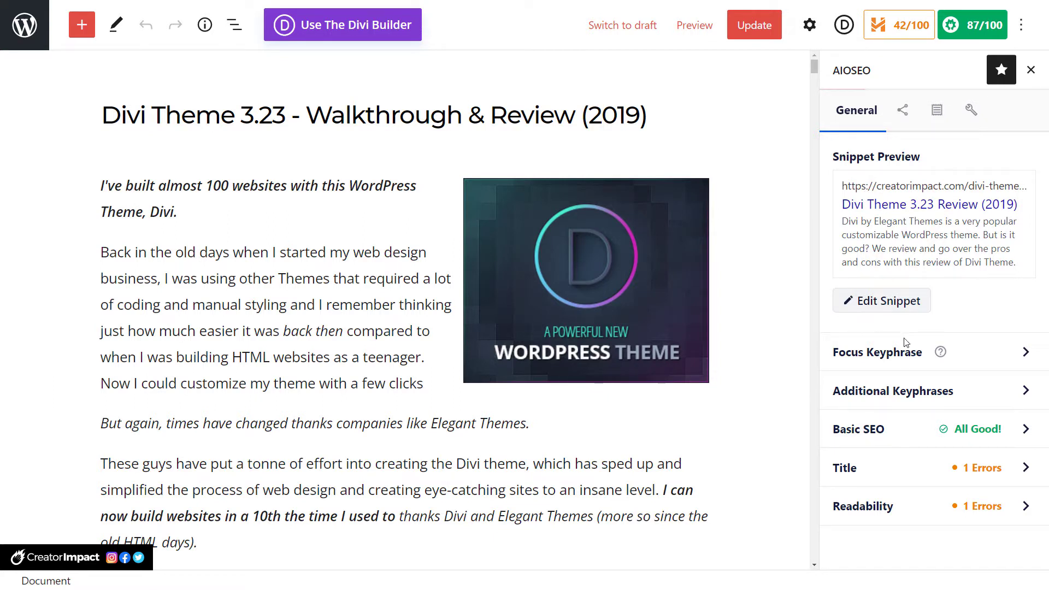
{"action": "left_click", "coordinate": [1027, 353]}
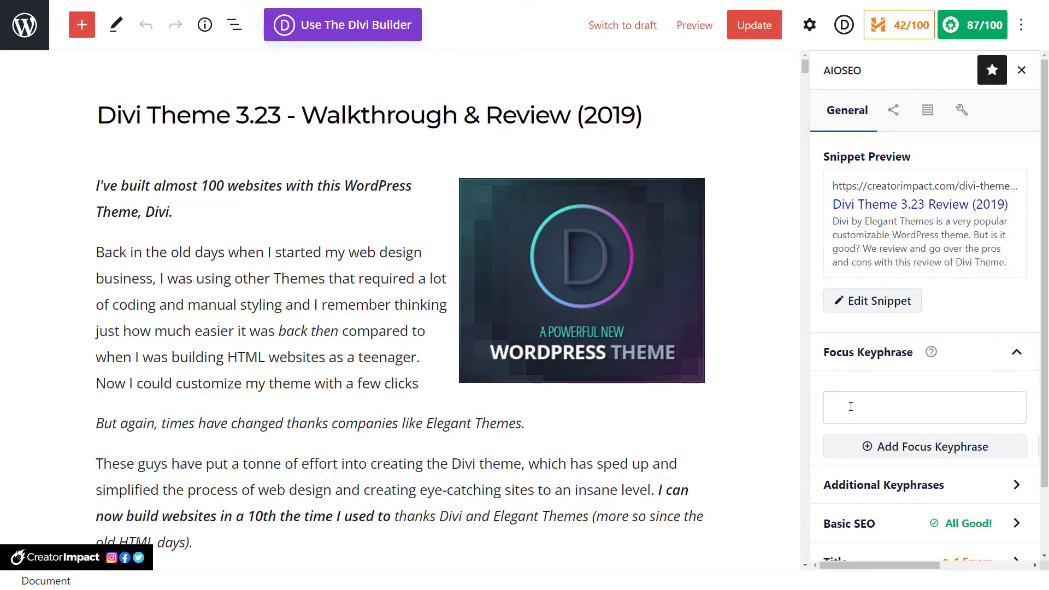
{"action": "type", "text": "Div"}
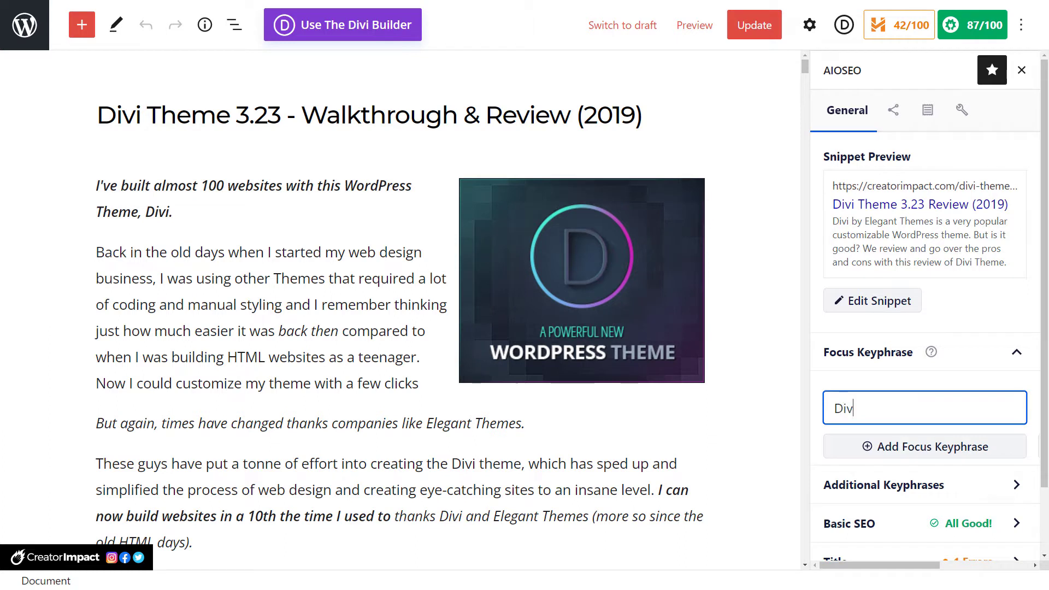
{"action": "type", "text": "i Theme "}
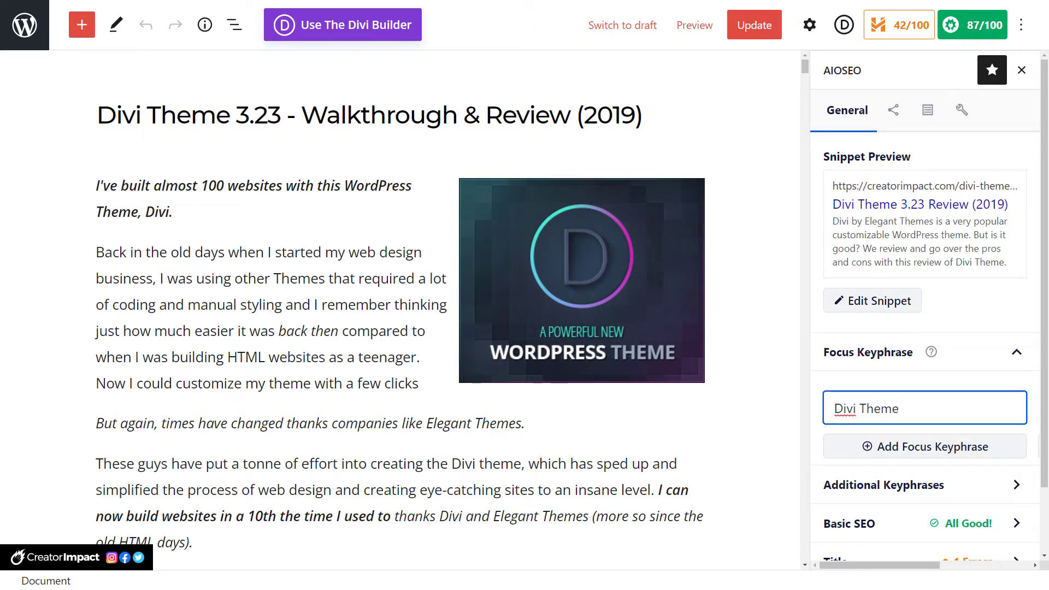
{"action": "type", "text": "Review"}
{"action": "left_click", "coordinate": [948, 449]}
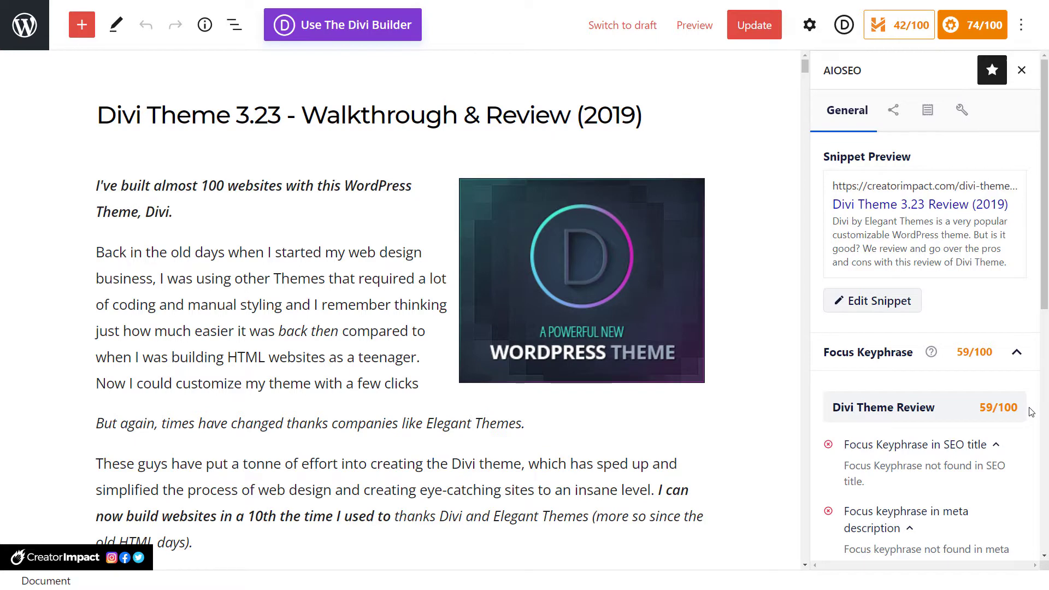
- Switch from the AIOSEO sidebar to the post settings and find the AIOSEO Settings section below the post content
{"action": "left_click", "coordinate": [988, 31]}
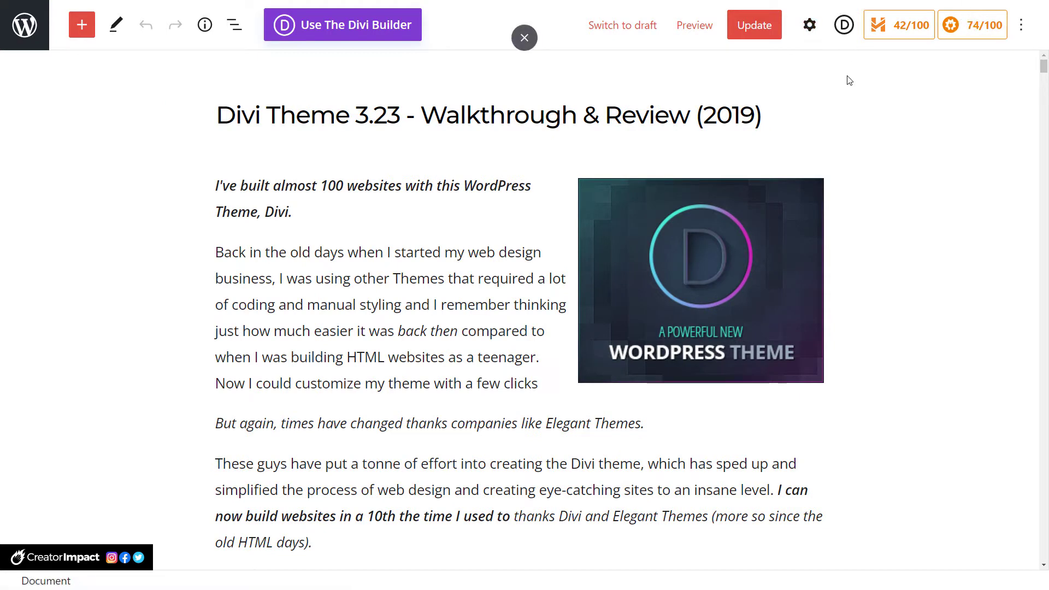
{"action": "left_click", "coordinate": [810, 26]}
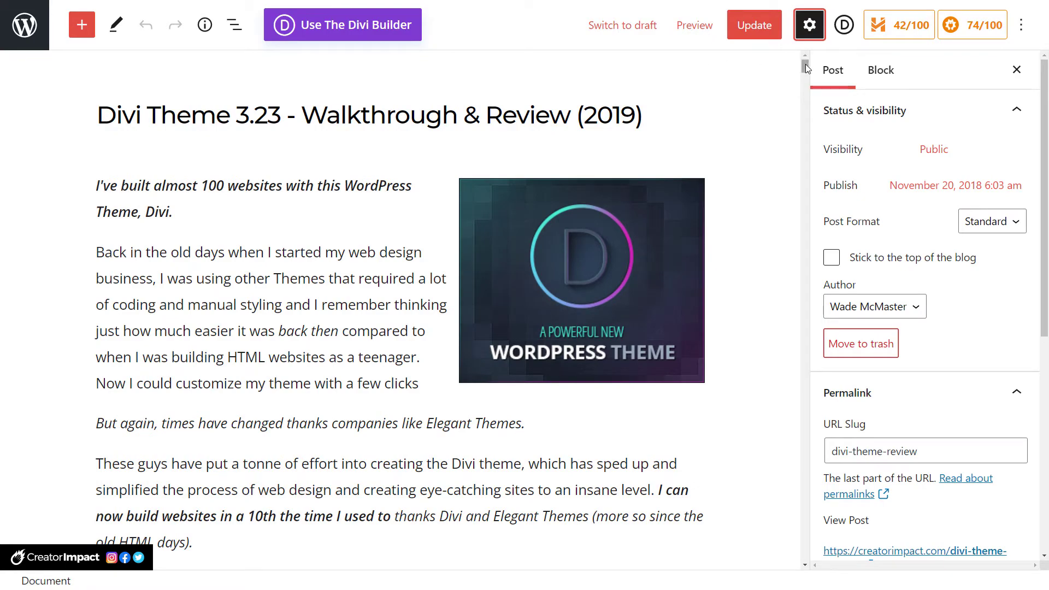
{"action": "left_click_drag", "start_coordinate": [805, 67], "coordinate": [819, 544]}
{"action": "scroll", "coordinate": [445, 320], "scroll_direction": "up", "scroll_amount": 15}
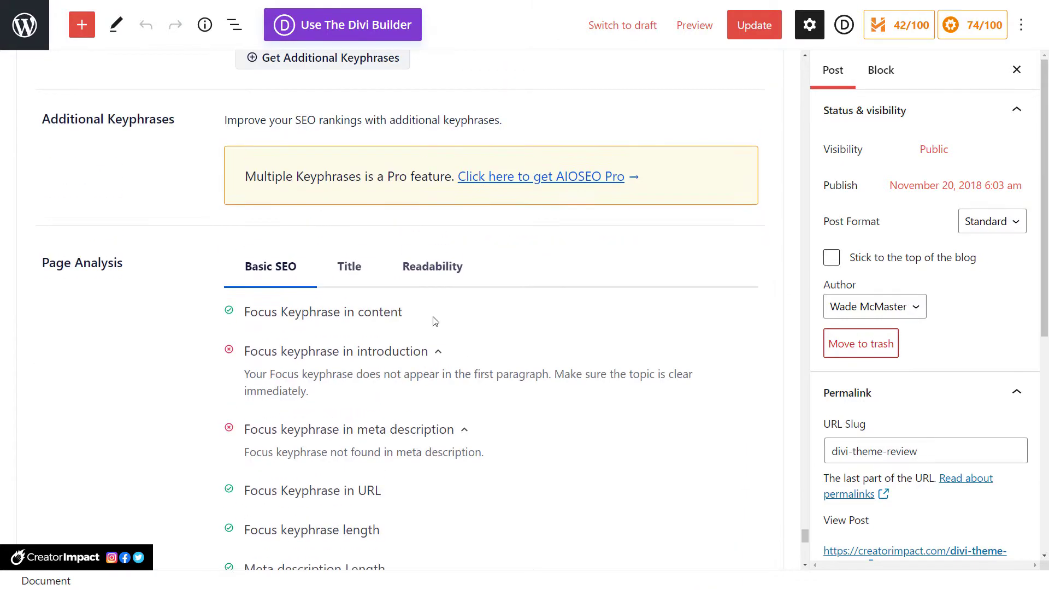
{"action": "scroll", "coordinate": [446, 350], "scroll_direction": "up", "scroll_amount": 12}
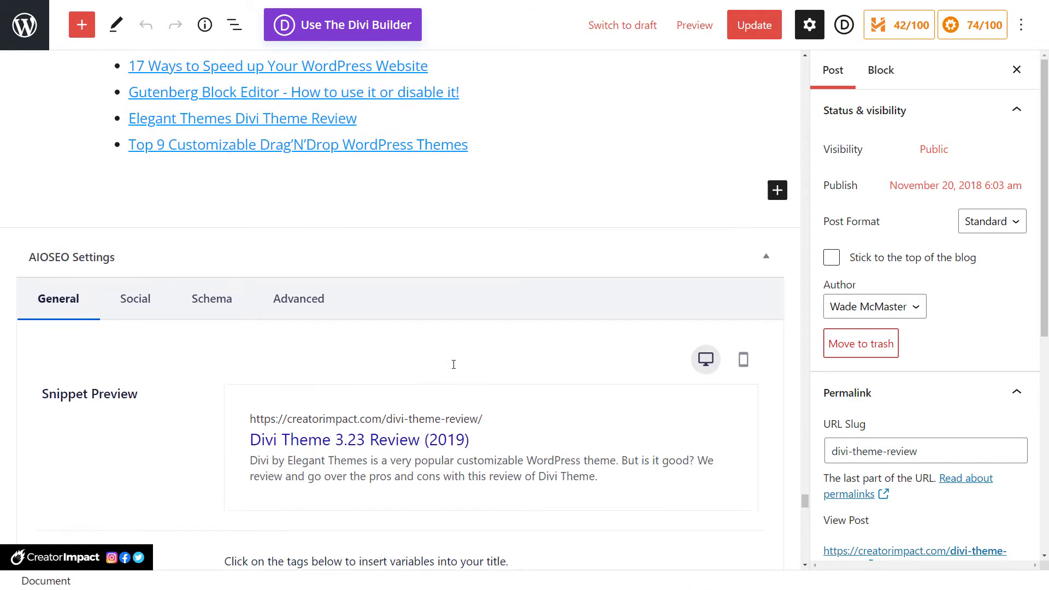
{"action": "scroll", "coordinate": [99, 465], "scroll_direction": "down", "scroll_amount": 7}
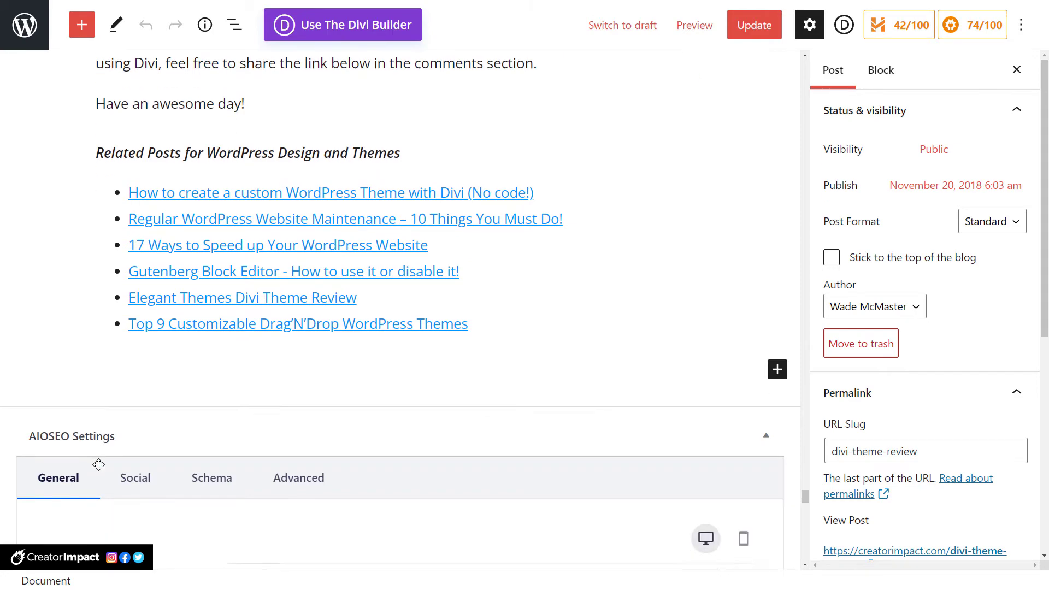
- Examine the focus keyphrase checks and the Basic SEO page analysis for "Divi Theme Review"
{"action": "scroll", "coordinate": [301, 282], "scroll_direction": "down", "scroll_amount": 11}
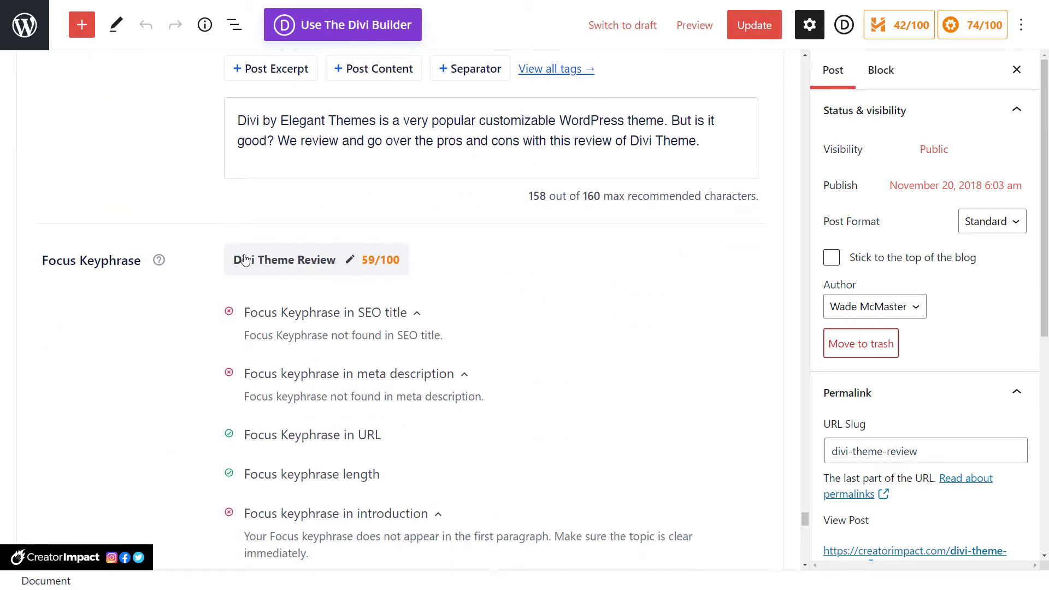
{"action": "scroll", "coordinate": [331, 257], "scroll_direction": "down", "scroll_amount": 2}
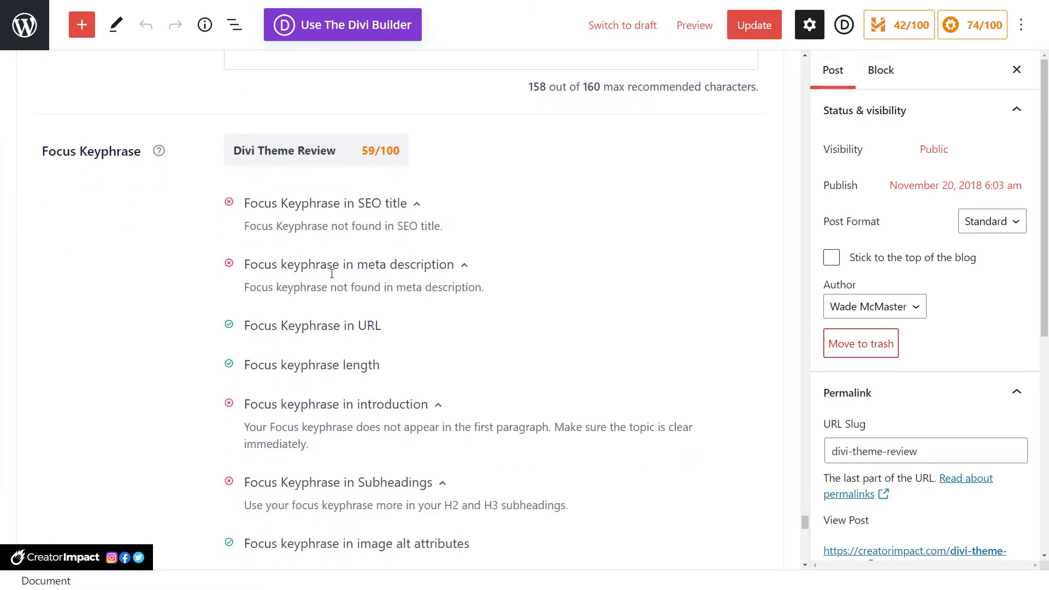
{"action": "scroll", "coordinate": [346, 395], "scroll_direction": "down", "scroll_amount": 2}
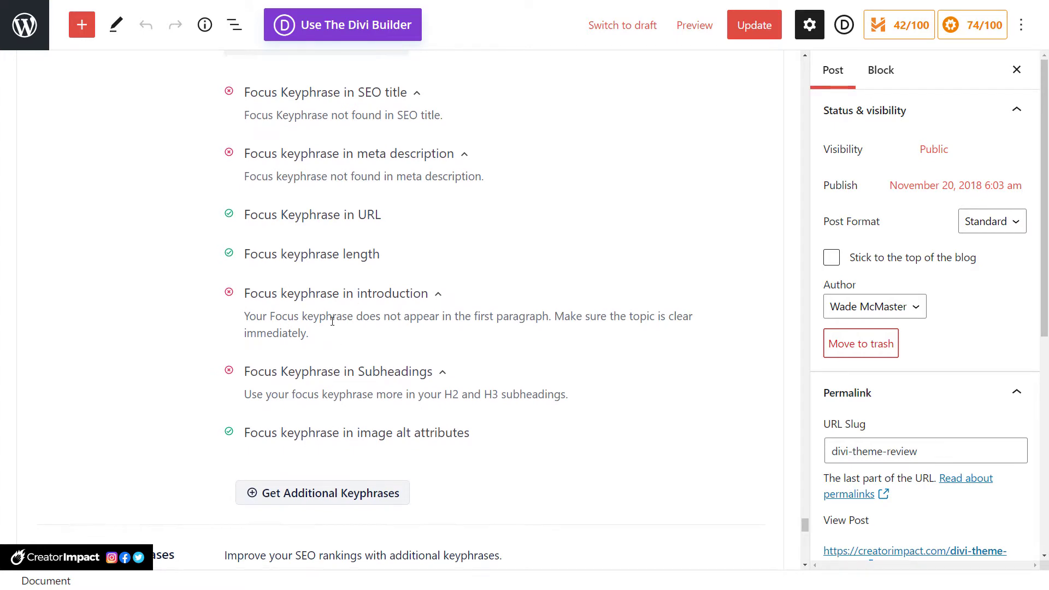
{"action": "scroll", "coordinate": [330, 316], "scroll_direction": "down", "scroll_amount": 2}
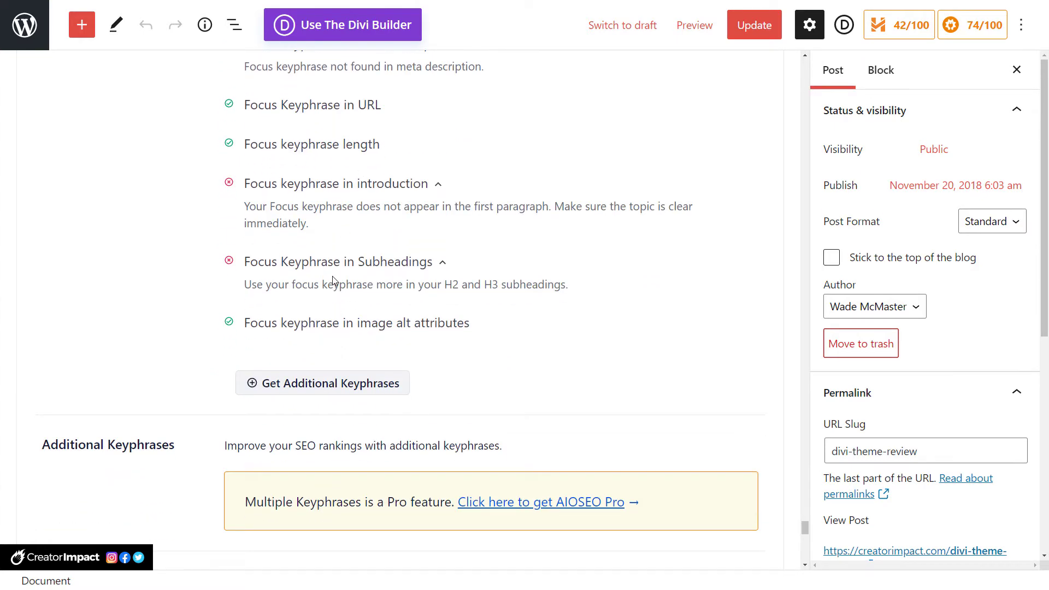
{"action": "scroll", "coordinate": [330, 281], "scroll_direction": "down", "scroll_amount": 7}
{"action": "scroll", "coordinate": [323, 285], "scroll_direction": "down", "scroll_amount": 5}
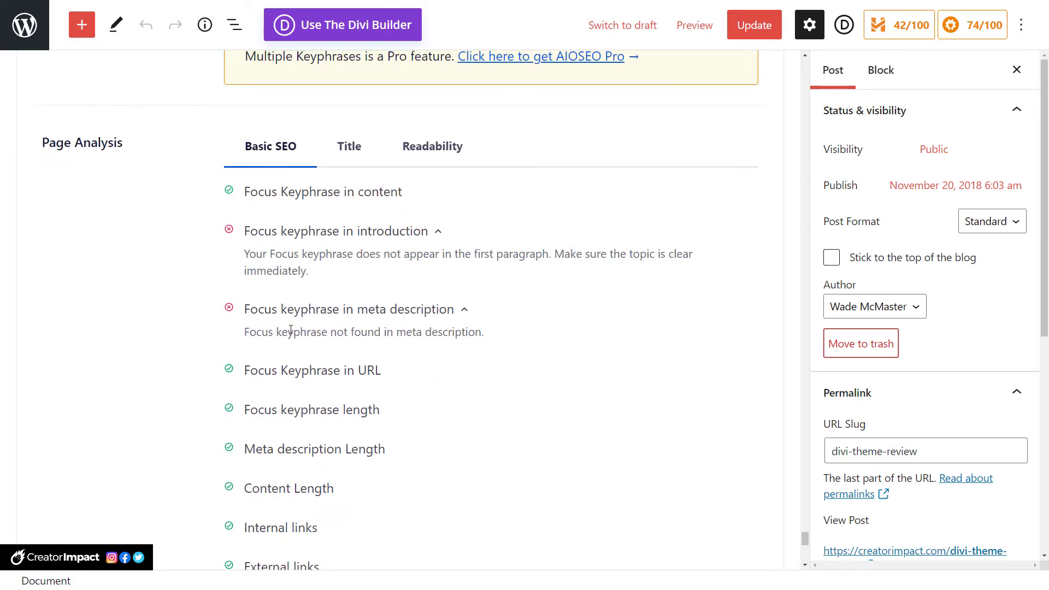
{"action": "scroll", "coordinate": [320, 344], "scroll_direction": "up", "scroll_amount": 3}
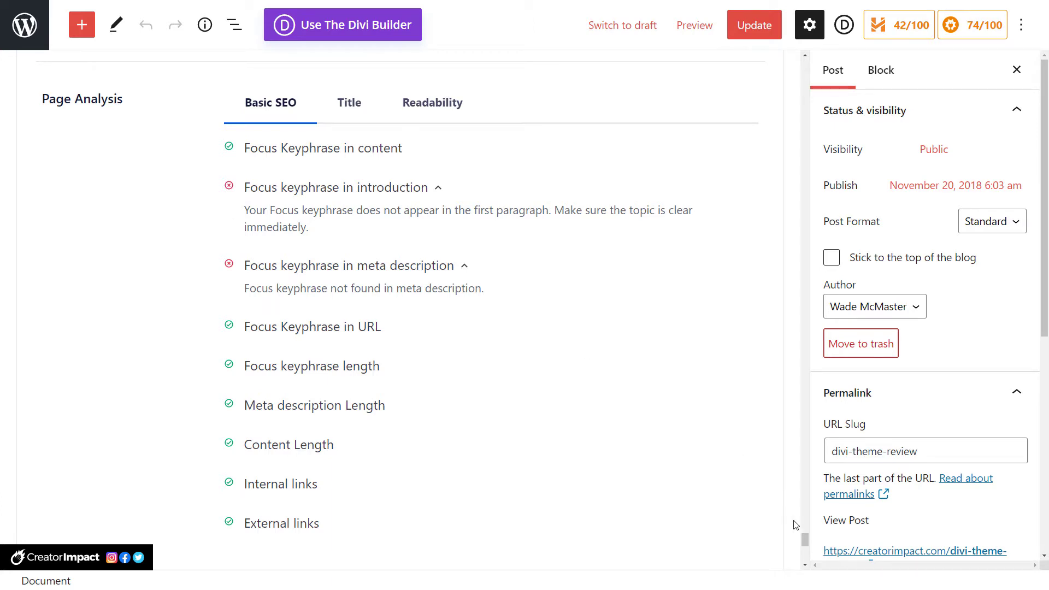
- Return to the post title, open the SEO Headline Analyzer and examine the current headline's score and word balance
{"action": "left_click_drag", "start_coordinate": [805, 541], "coordinate": [795, 496]}
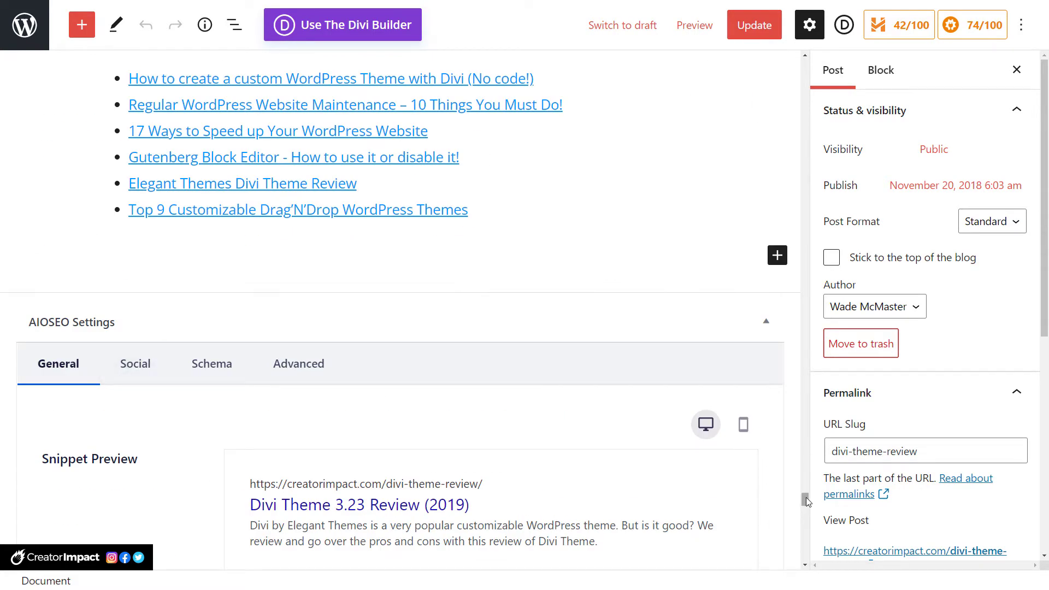
{"action": "left_click_drag", "start_coordinate": [806, 497], "coordinate": [809, 64]}
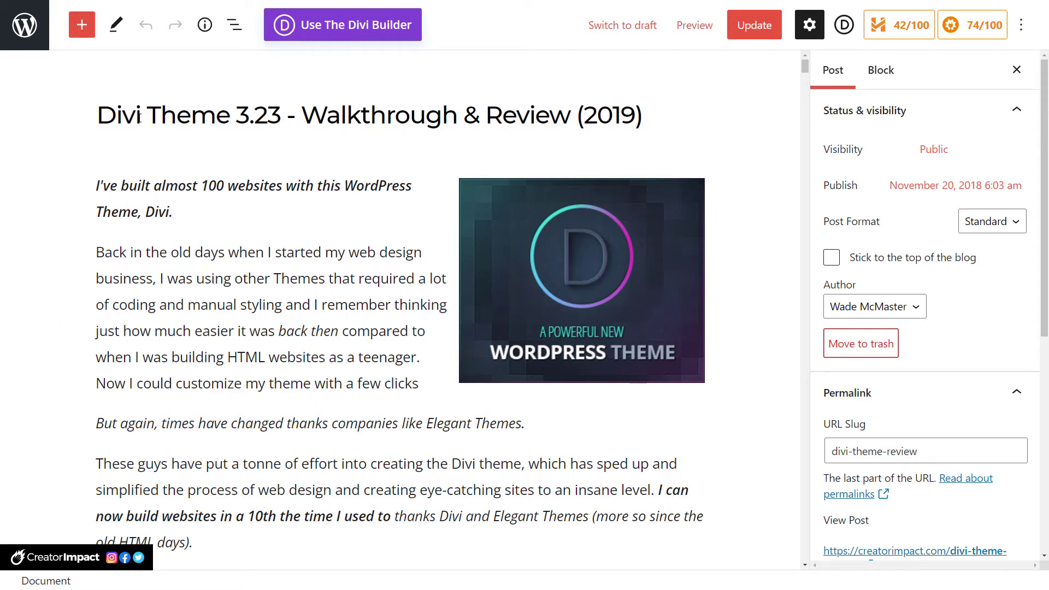
{"action": "left_click", "coordinate": [216, 113]}
{"action": "left_click", "coordinate": [910, 28]}
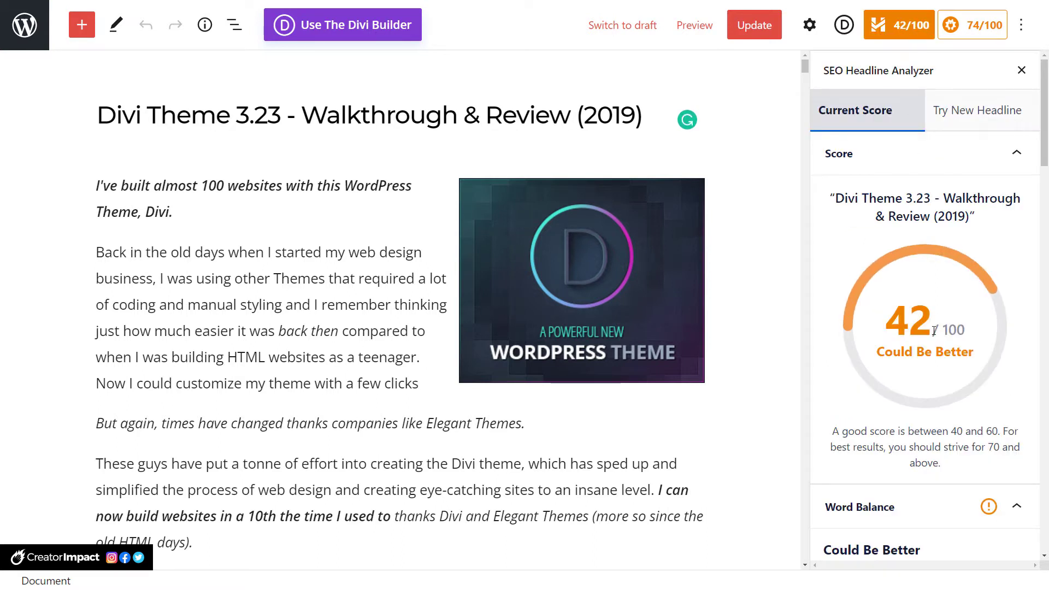
{"action": "scroll", "coordinate": [950, 350], "scroll_direction": "down", "scroll_amount": 1}
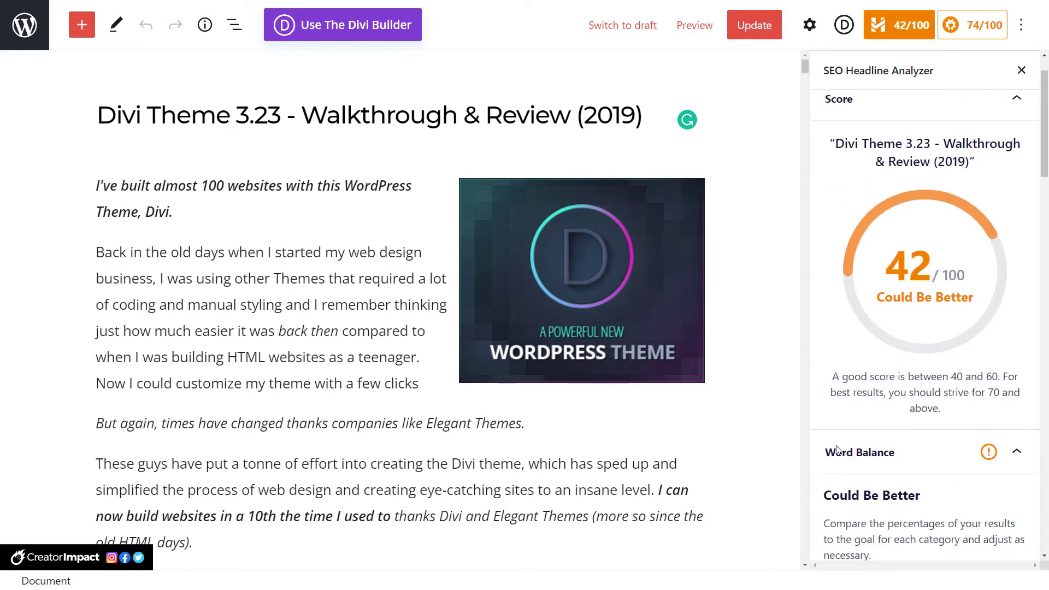
{"action": "scroll", "coordinate": [875, 366], "scroll_direction": "down", "scroll_amount": 2}
{"action": "scroll", "coordinate": [876, 366], "scroll_direction": "down", "scroll_amount": 3}
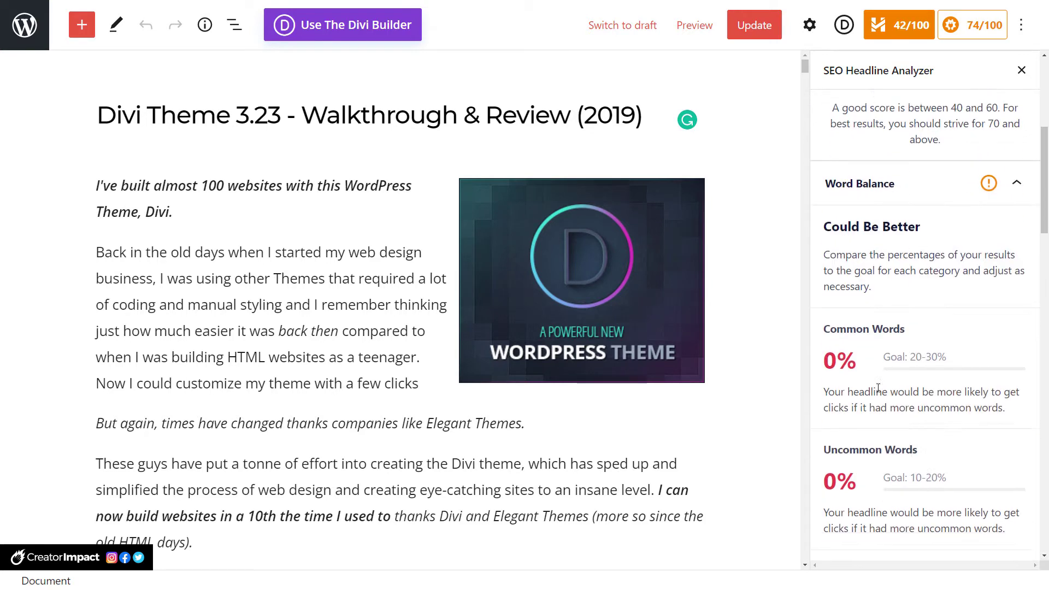
{"action": "scroll", "coordinate": [885, 449], "scroll_direction": "down", "scroll_amount": 4}
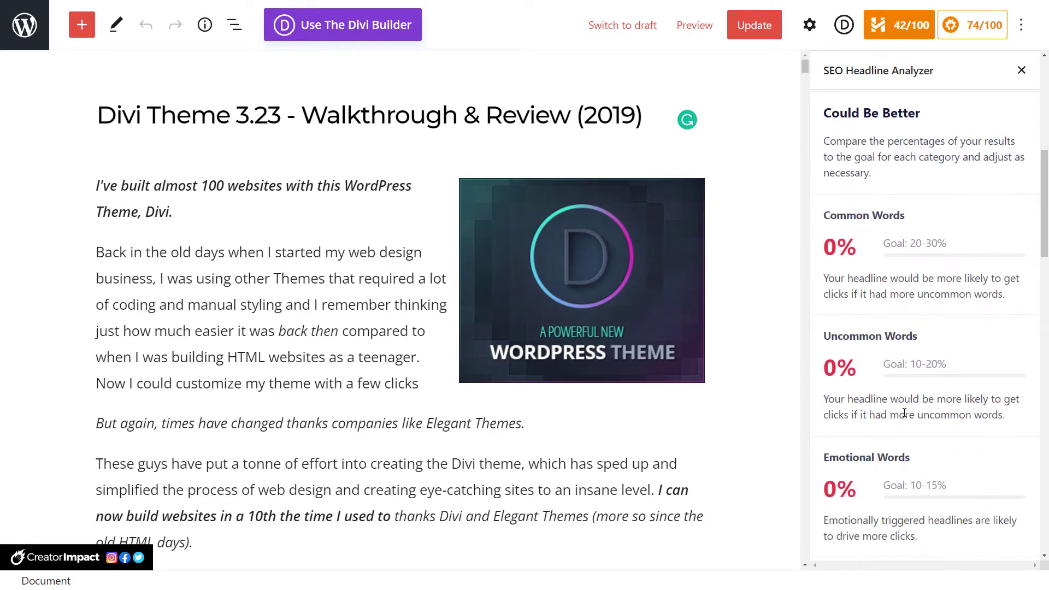
{"action": "scroll", "coordinate": [905, 427], "scroll_direction": "down", "scroll_amount": 3}
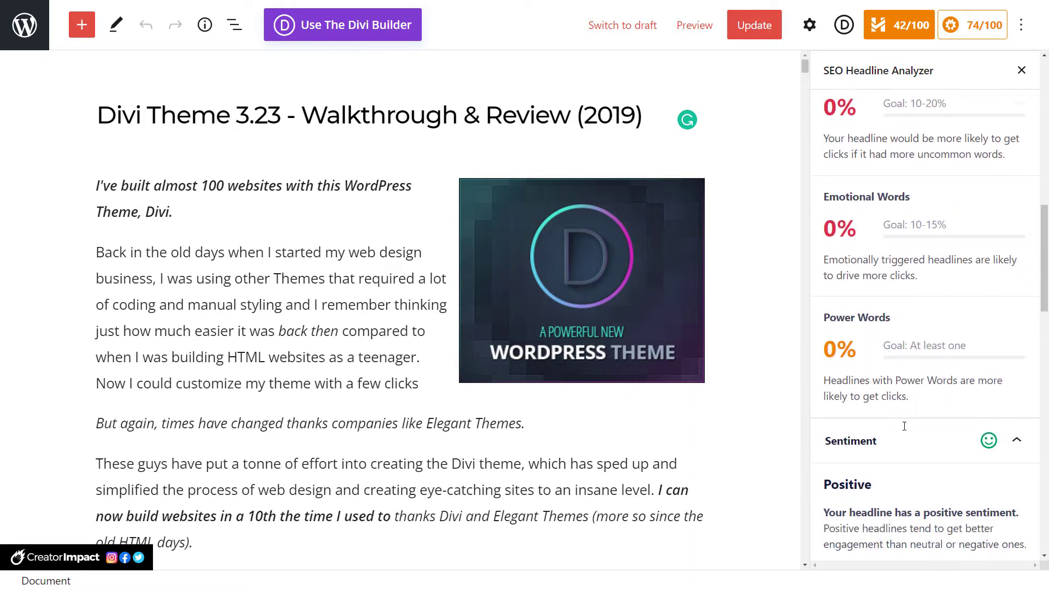
{"action": "scroll", "coordinate": [903, 434], "scroll_direction": "up", "scroll_amount": 10}
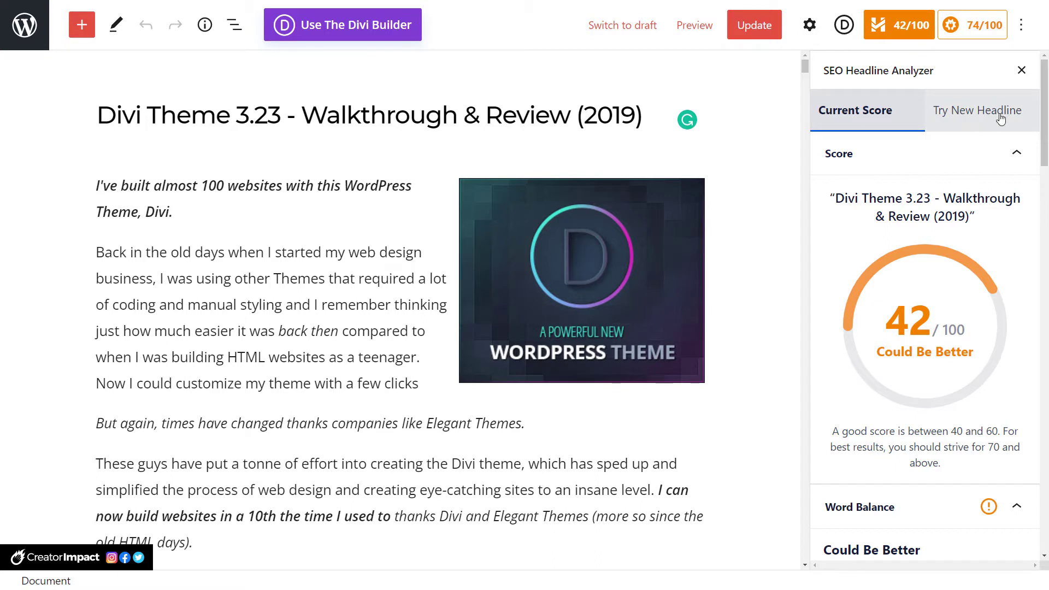
- Analyze the alternative headline "My Divi Theme review for WordPress" and compare its score with the current one
{"action": "left_click", "coordinate": [973, 116]}
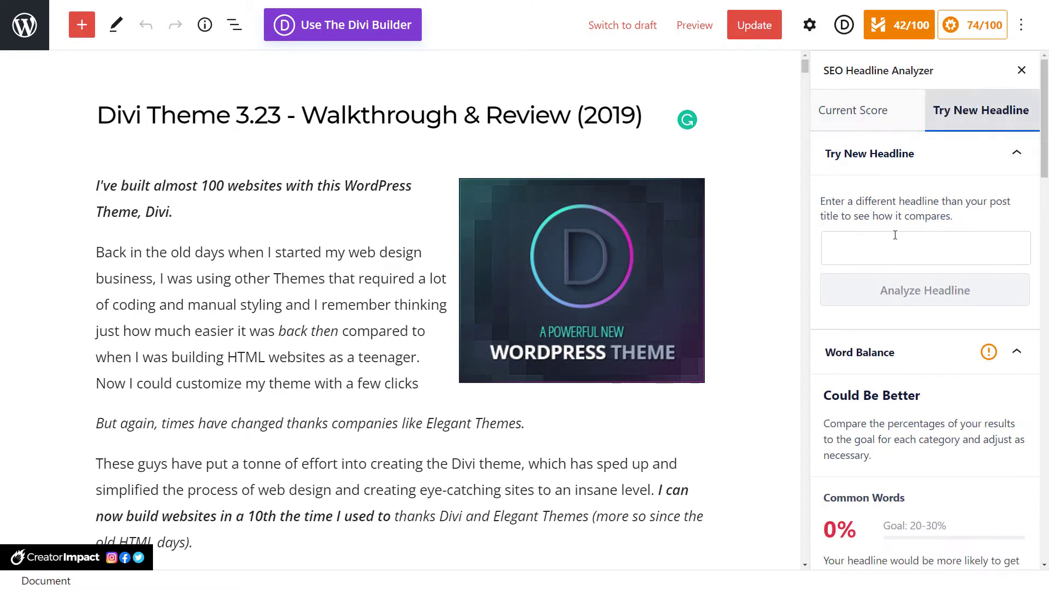
{"action": "left_click", "coordinate": [885, 251]}
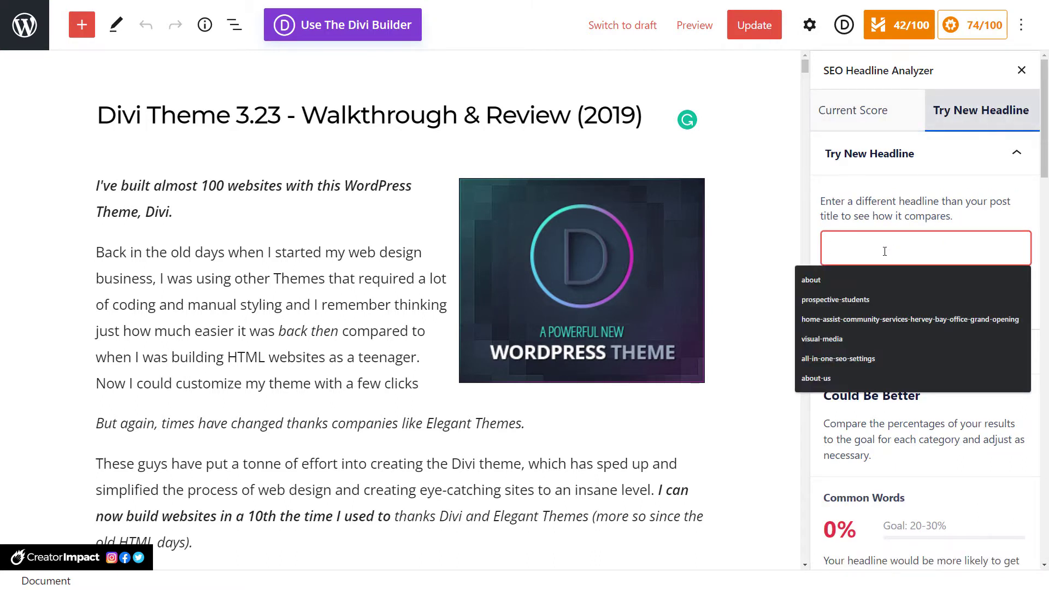
{"action": "type", "text": "My "}
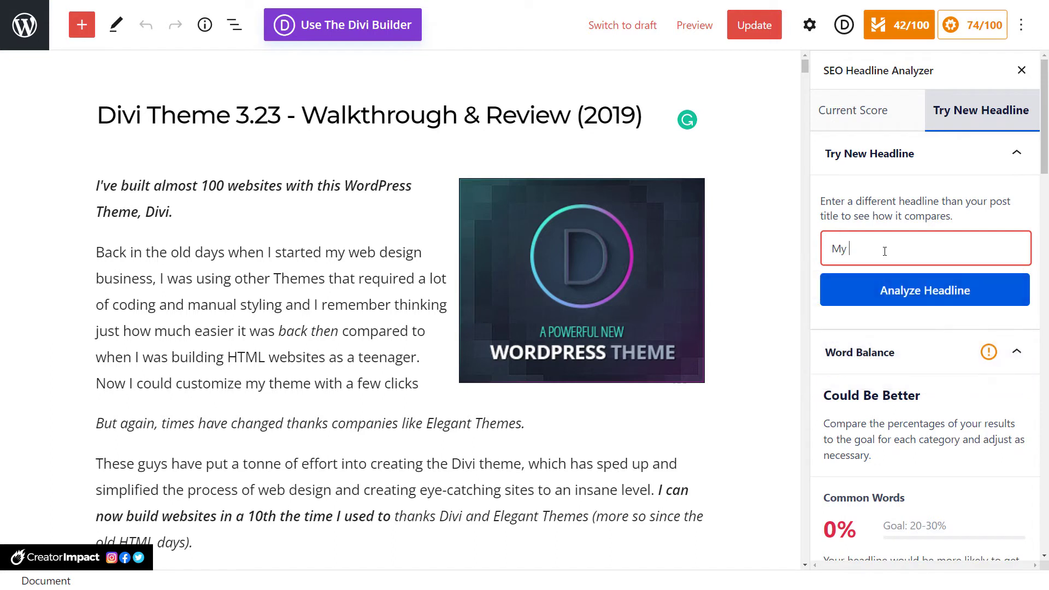
{"action": "type", "text": "Divi Theme review for Word"}
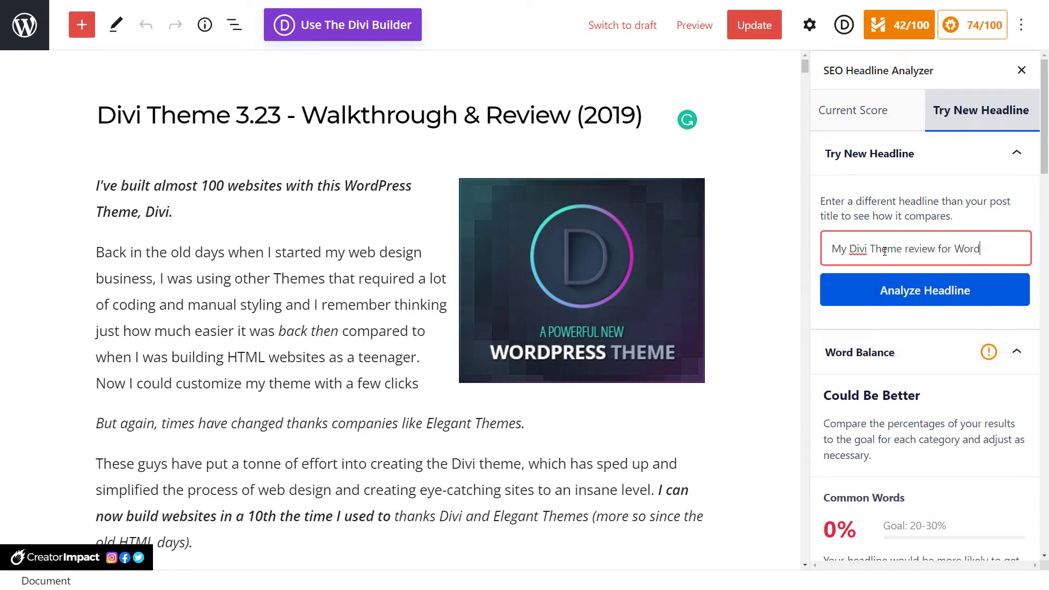
{"action": "type", "text": "Press"}
{"action": "left_click", "coordinate": [928, 290]}
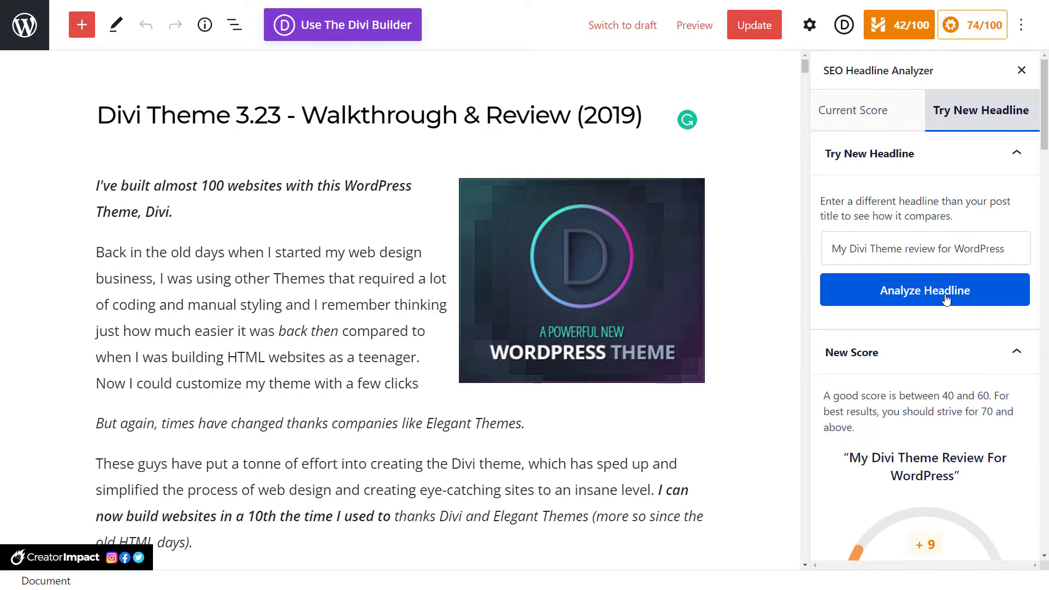
{"action": "scroll", "coordinate": [928, 369], "scroll_direction": "down", "scroll_amount": 4}
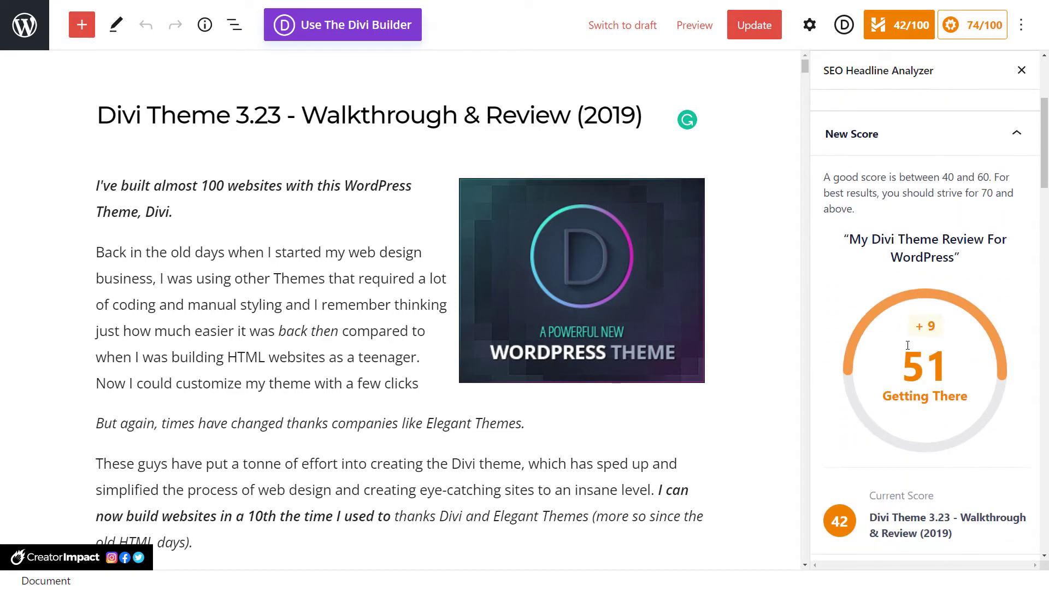
{"action": "scroll", "coordinate": [924, 328], "scroll_direction": "up", "scroll_amount": 4}
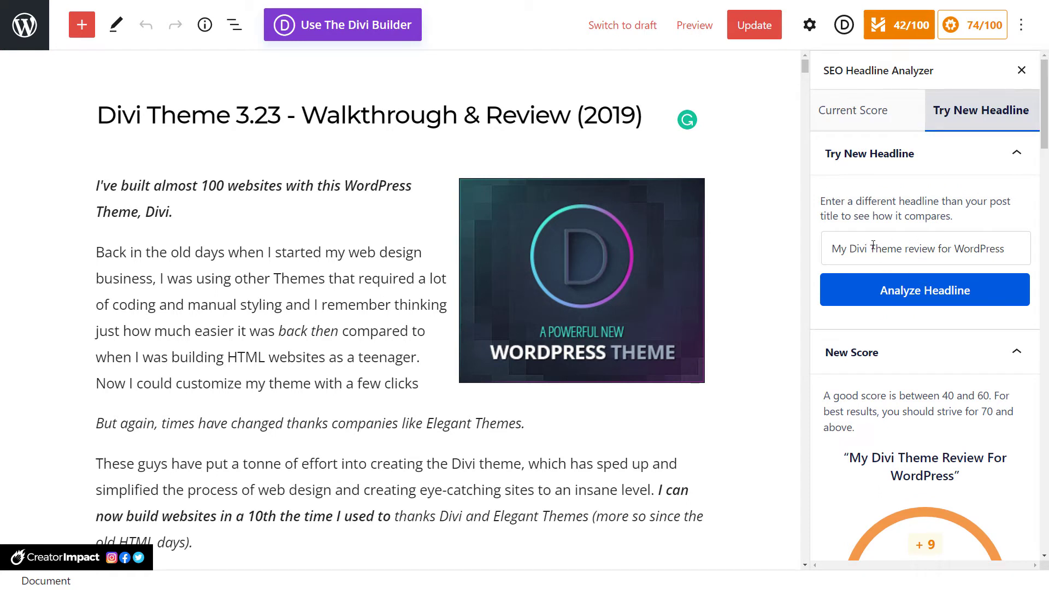
- Change the trial headline to "My Full Divi Theme Review and Walkthrough" and analyze it
{"action": "double_click", "coordinate": [848, 249]}
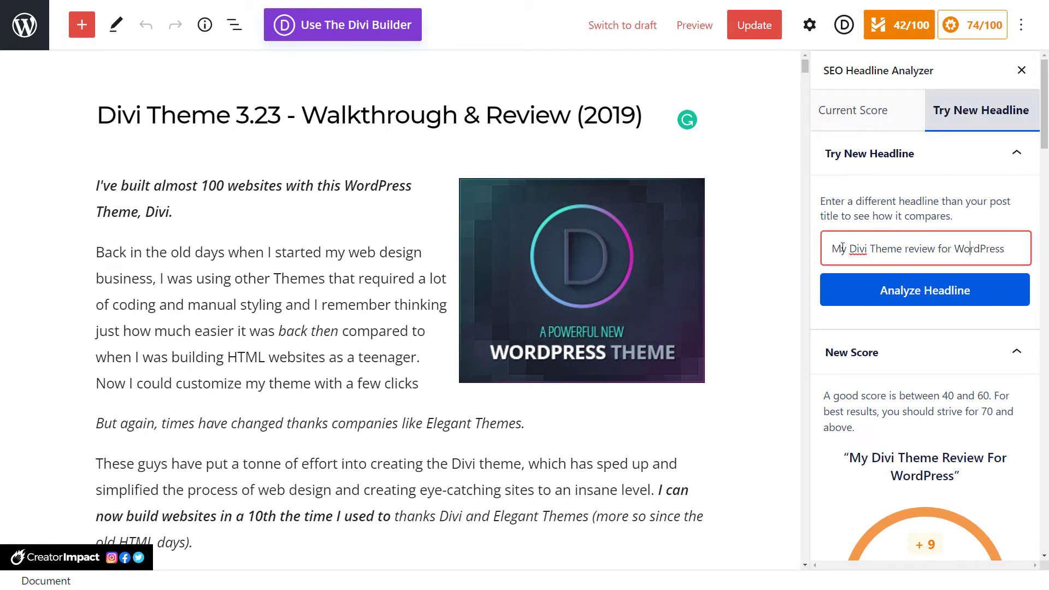
{"action": "left_click", "coordinate": [870, 249]}
{"action": "left_click_drag", "start_coordinate": [910, 249], "coordinate": [906, 249]}
{"action": "type", "text": "R"}
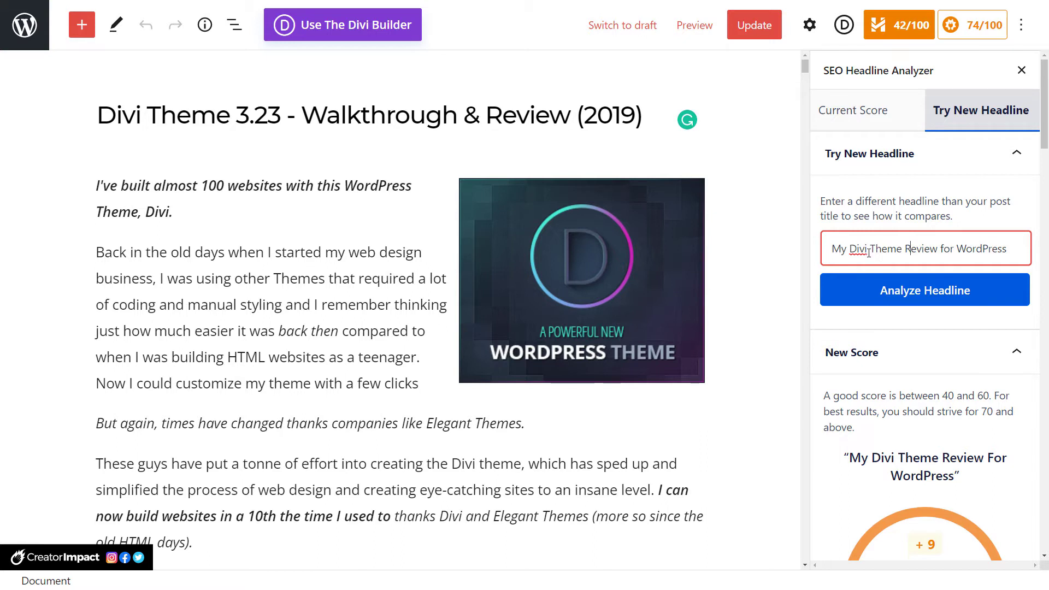
{"action": "left_click", "coordinate": [850, 249]}
{"action": "type", "text": "Full"}
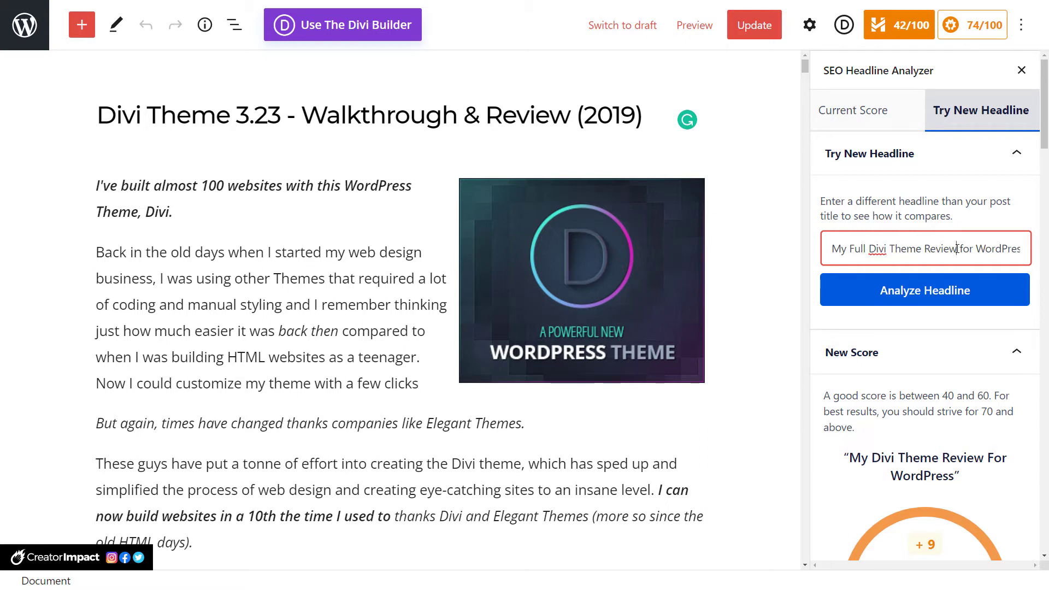
{"action": "left_click_drag", "start_coordinate": [957, 249], "coordinate": [1048, 258]}
{"action": "key", "text": "BackSpace"}
{"action": "type", "text": "and Walkthrough"}
{"action": "left_click", "coordinate": [921, 287]}
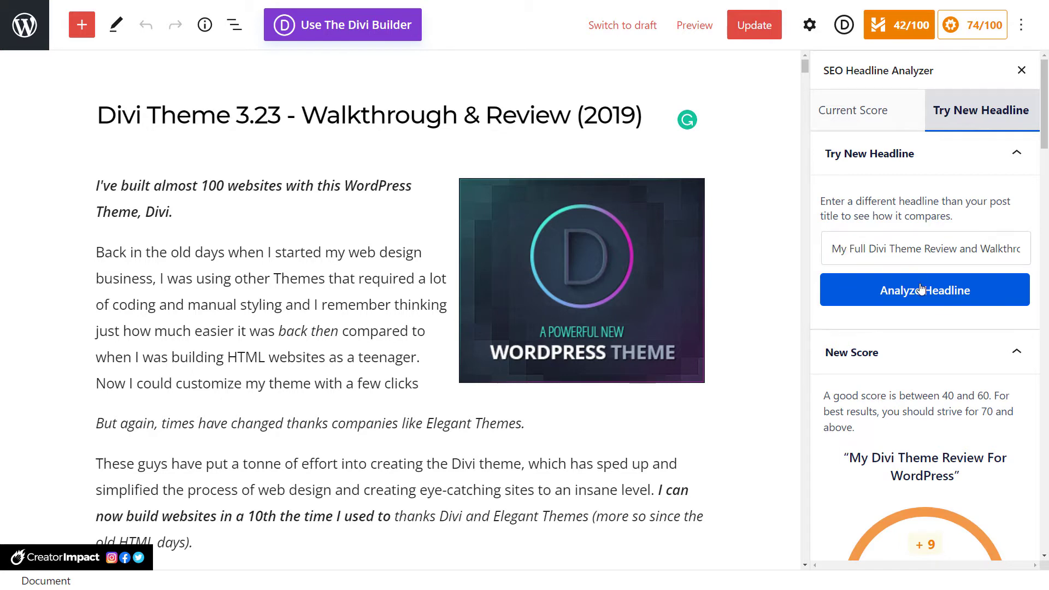
- Examine the new score, previous scores and word balance for the trial headline "My Full Divi Theme Review and Walkthrough"
{"action": "scroll", "coordinate": [915, 373], "scroll_direction": "down", "scroll_amount": 4}
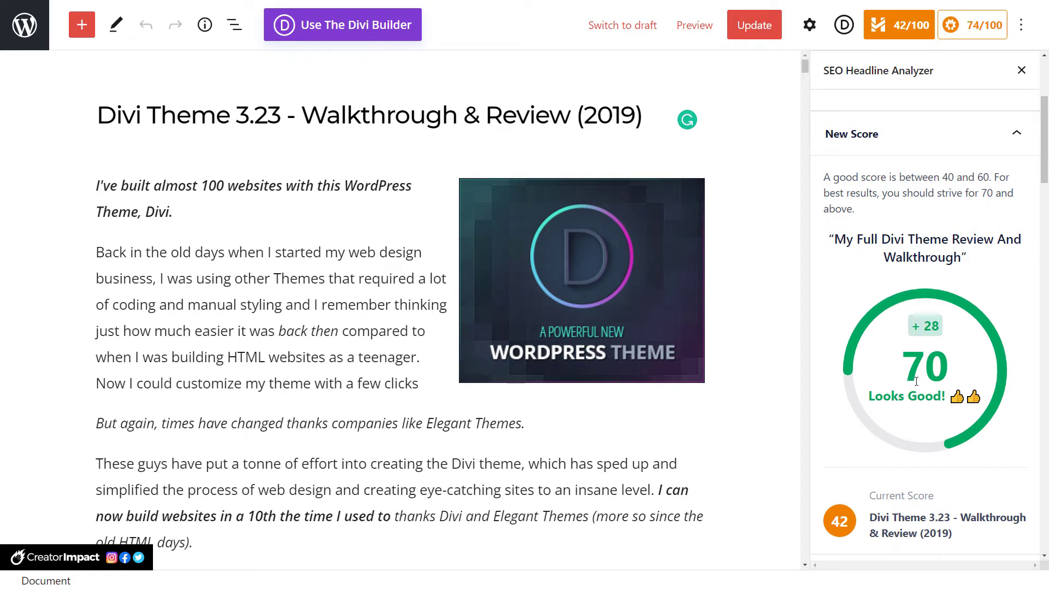
{"action": "scroll", "coordinate": [927, 377], "scroll_direction": "down", "scroll_amount": 8}
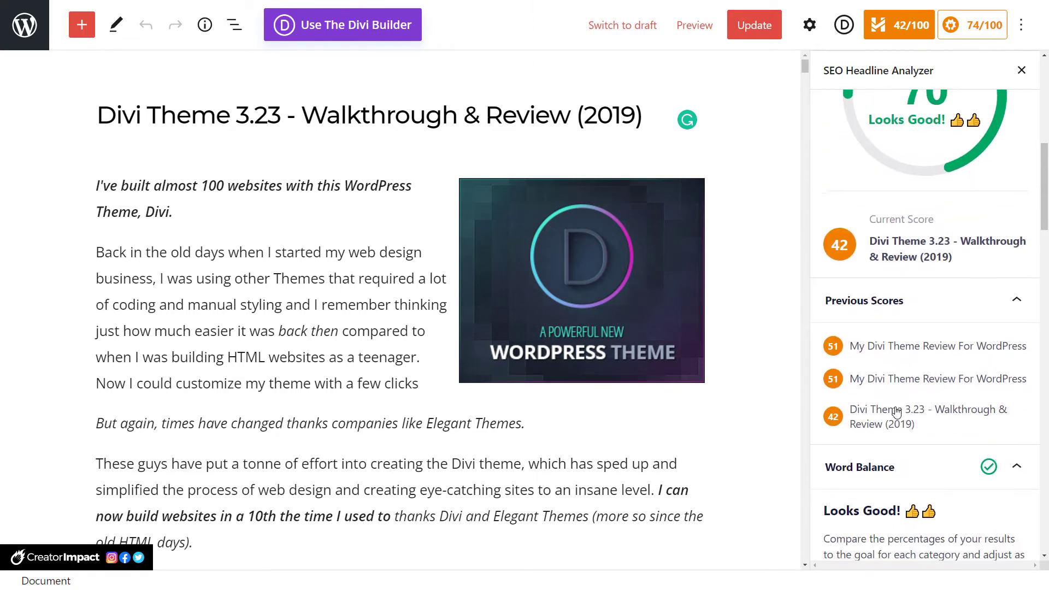
{"action": "scroll", "coordinate": [908, 400], "scroll_direction": "down", "scroll_amount": 4}
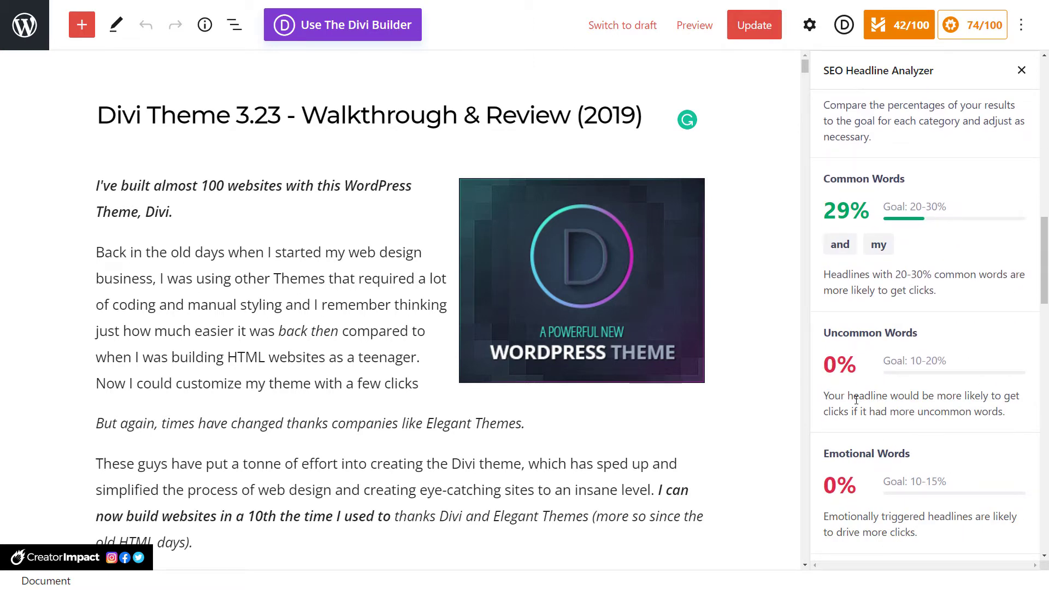
{"action": "left_click_drag", "start_coordinate": [857, 400], "coordinate": [929, 414]}
{"action": "scroll", "coordinate": [929, 414], "scroll_direction": "down", "scroll_amount": 2}
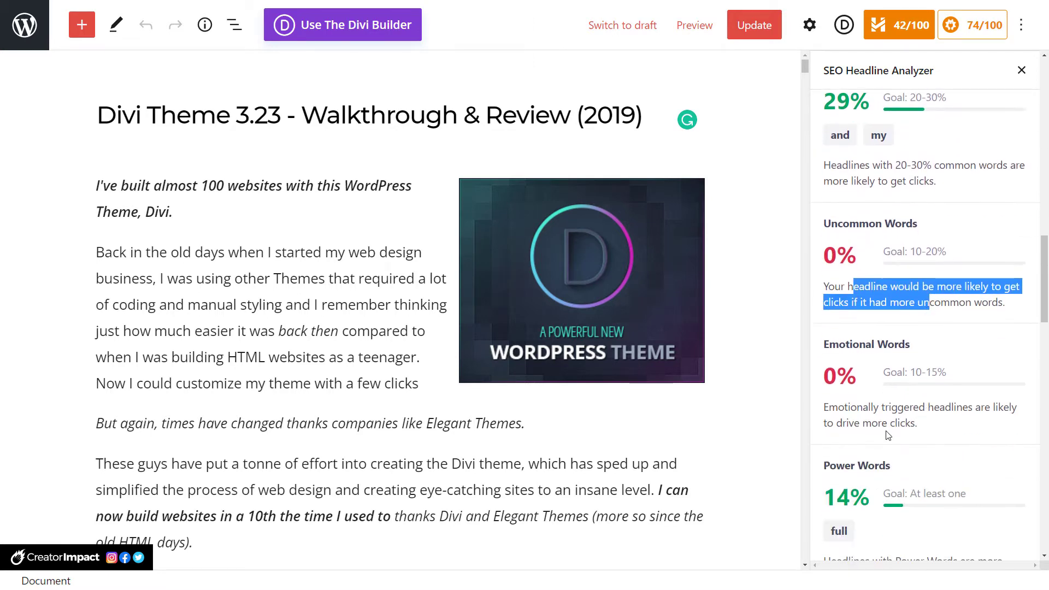
{"action": "scroll", "coordinate": [891, 468], "scroll_direction": "up", "scroll_amount": 15}
{"action": "scroll", "coordinate": [927, 328], "scroll_direction": "up", "scroll_amount": 3}
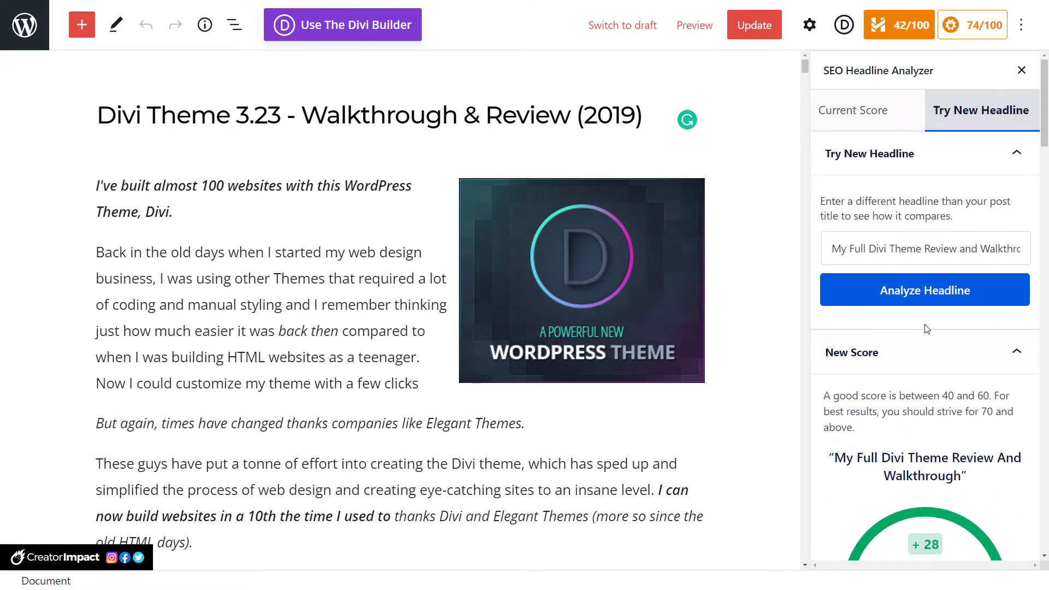
- Replace "Full" with "Awesome" in the trial headline so it reads "My Awesome Divi Theme Review and Walkthrough"
{"action": "left_click_drag", "start_coordinate": [868, 249], "coordinate": [890, 249]}
{"action": "type", "text": "Aedomr"}
{"action": "type", "text": "Awespo"}
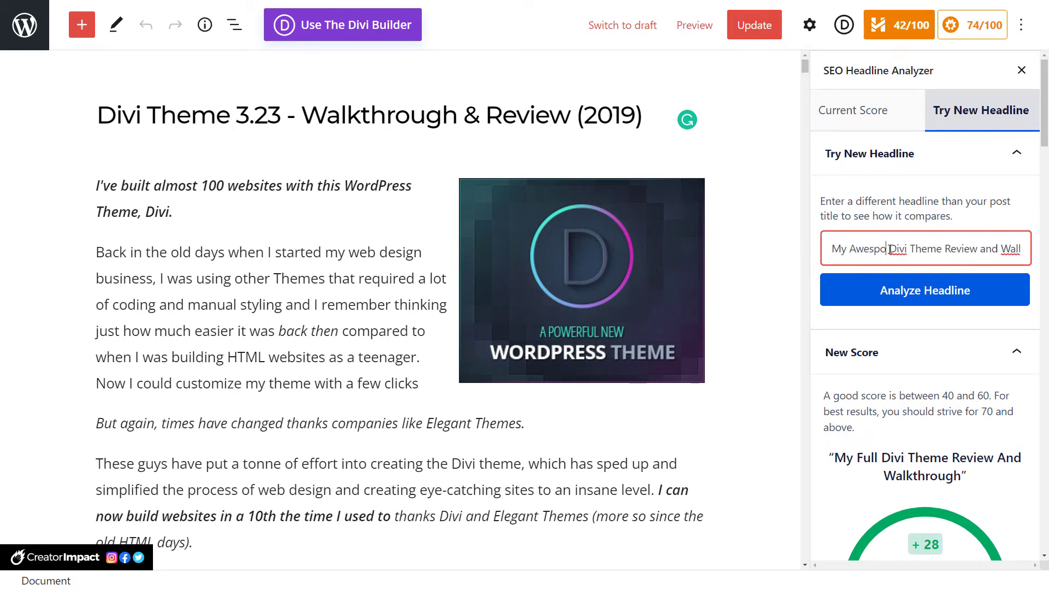
{"action": "key", "text": "BackSpace"}
{"action": "key", "text": "BackSpace"}
{"action": "type", "text": "p,e"}
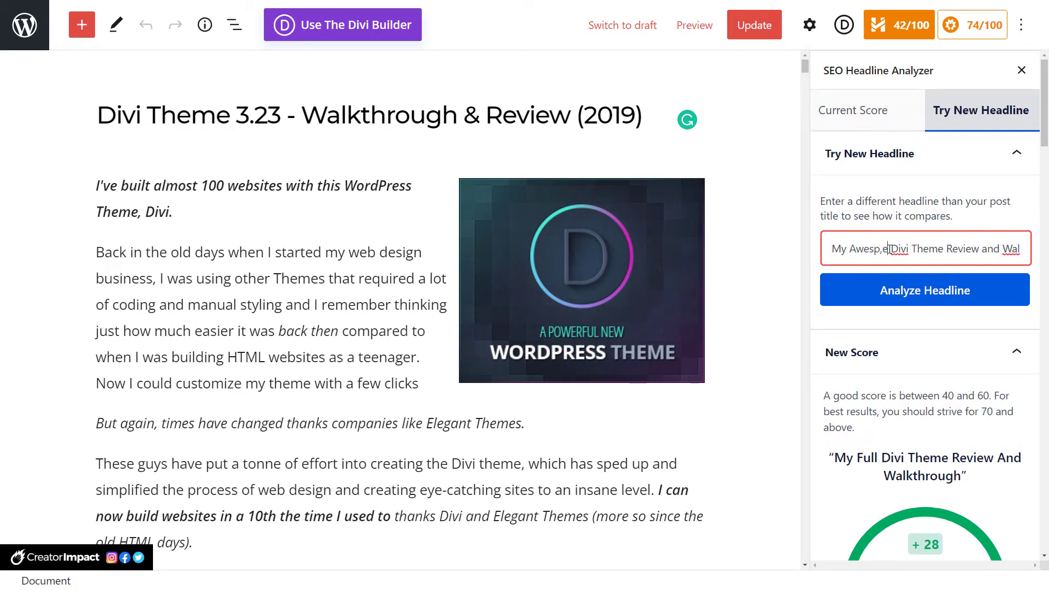
{"action": "key", "text": "BackSpace"}
{"action": "key", "text": "BackSpace"}
{"action": "key", "text": "BackSpace"}
{"action": "type", "text": "ome"}
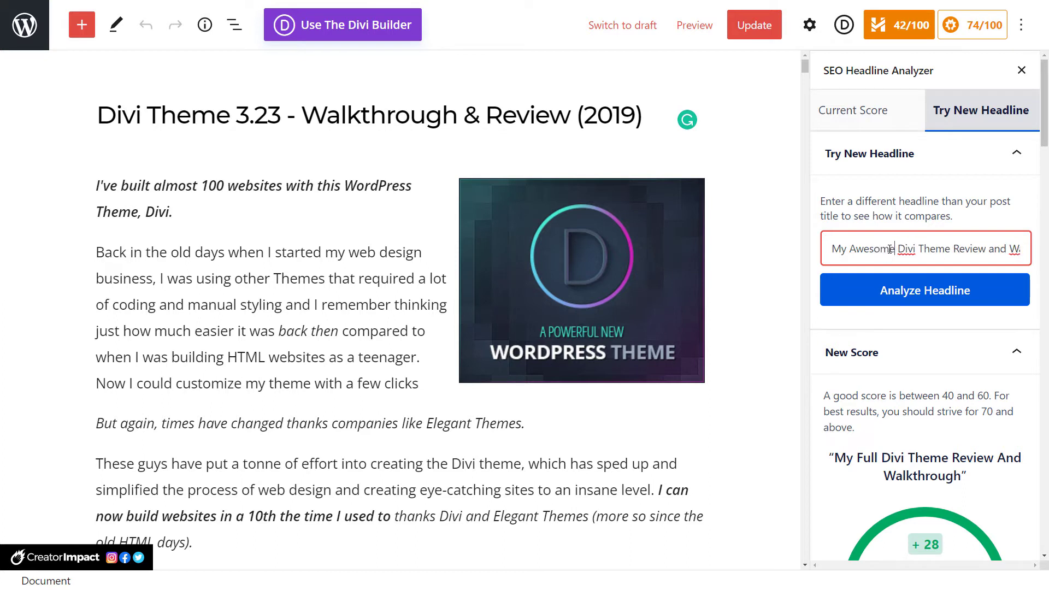
{"action": "left_click_drag", "start_coordinate": [961, 251], "coordinate": [1023, 256]}
{"action": "left_click", "coordinate": [1020, 252]}
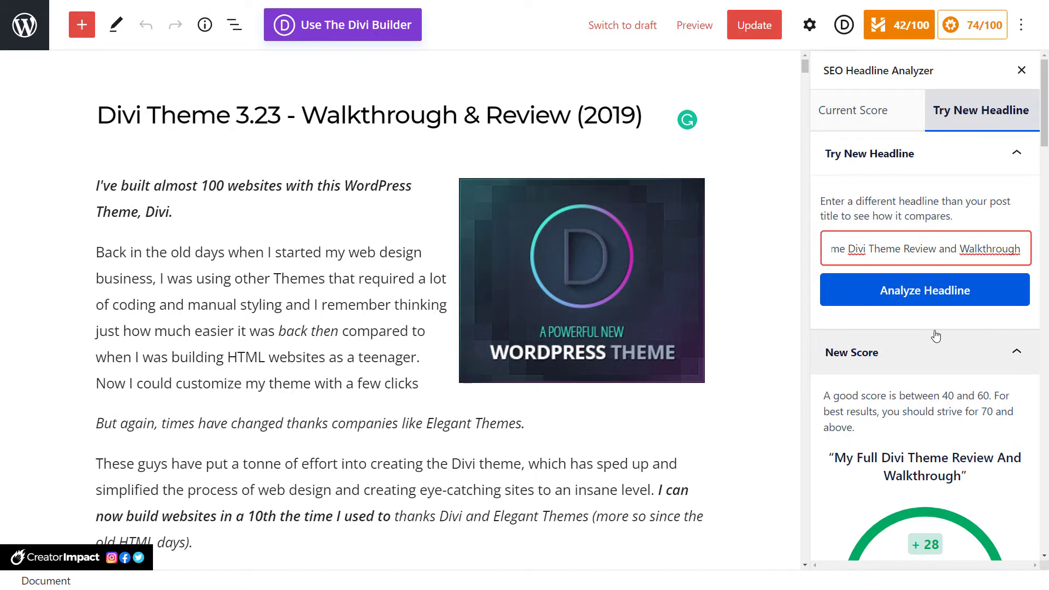
{"action": "type", "text": "(for WP)_"}
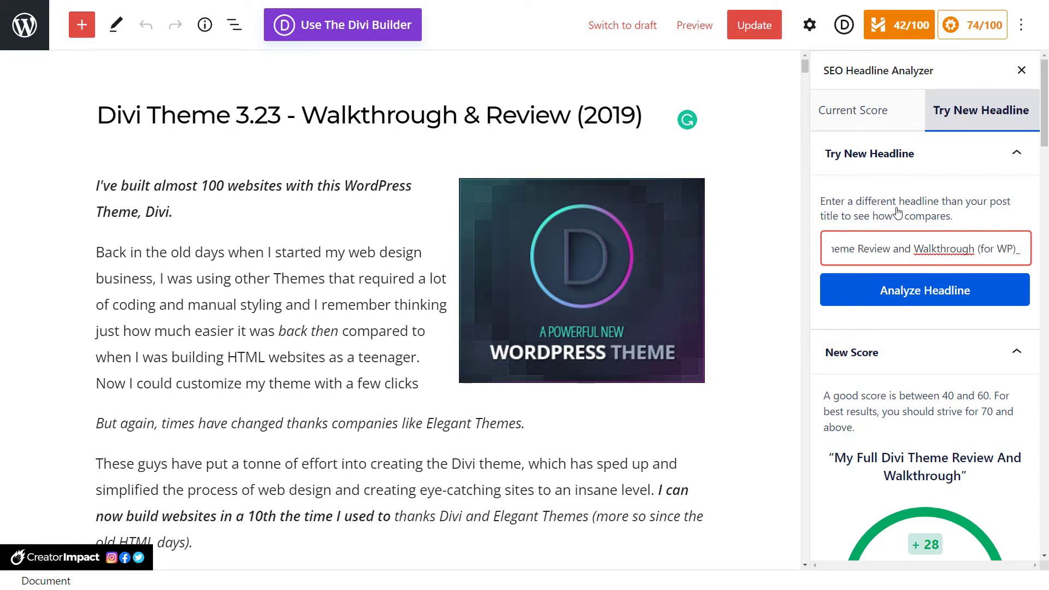
{"action": "key", "text": "BackSpace"}
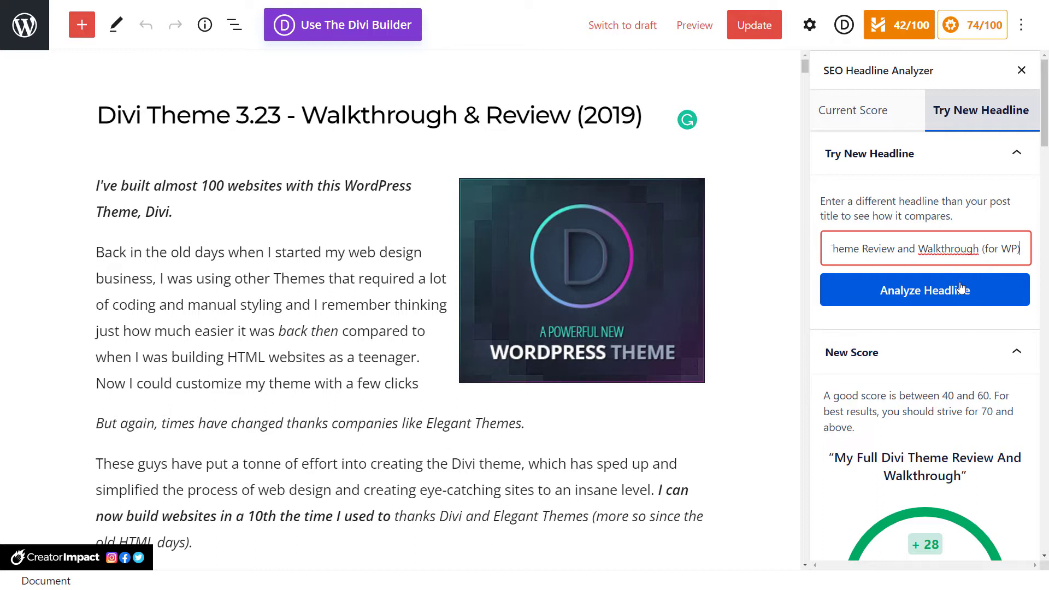
{"action": "key", "text": "ctrl+shift+Left"}
{"action": "key", "text": "ctrl+shift+Left"}
{"action": "key", "text": "ctrl+shift+Left"}
{"action": "key", "text": "BackSpace"}
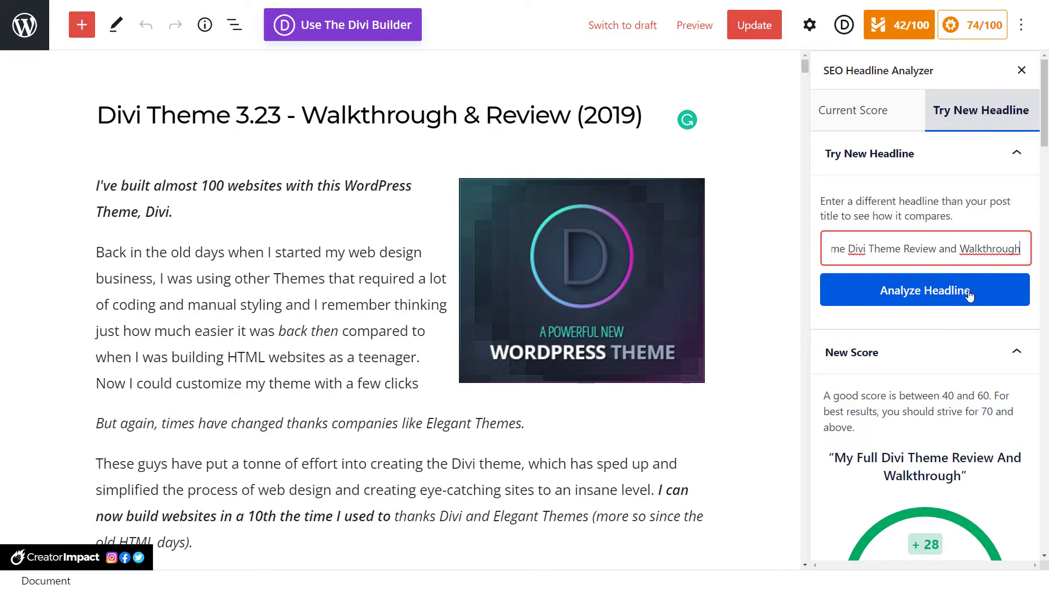
- Analyze the "My Awesome Divi Theme Review and Walkthrough" headline and compare it with the previous scores
{"action": "left_click", "coordinate": [969, 295]}
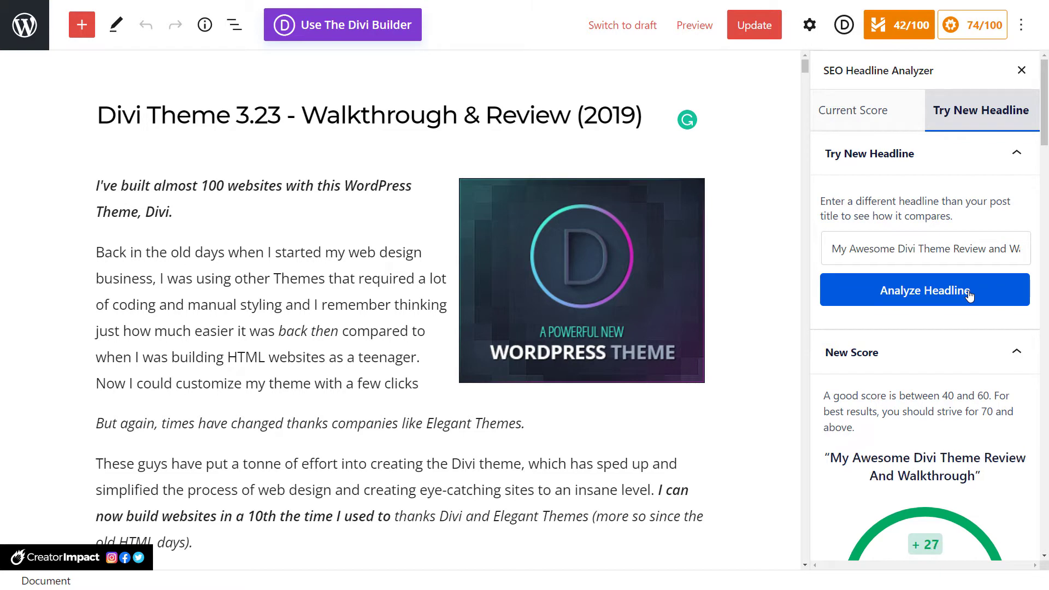
{"action": "scroll", "coordinate": [968, 298], "scroll_direction": "down", "scroll_amount": 10}
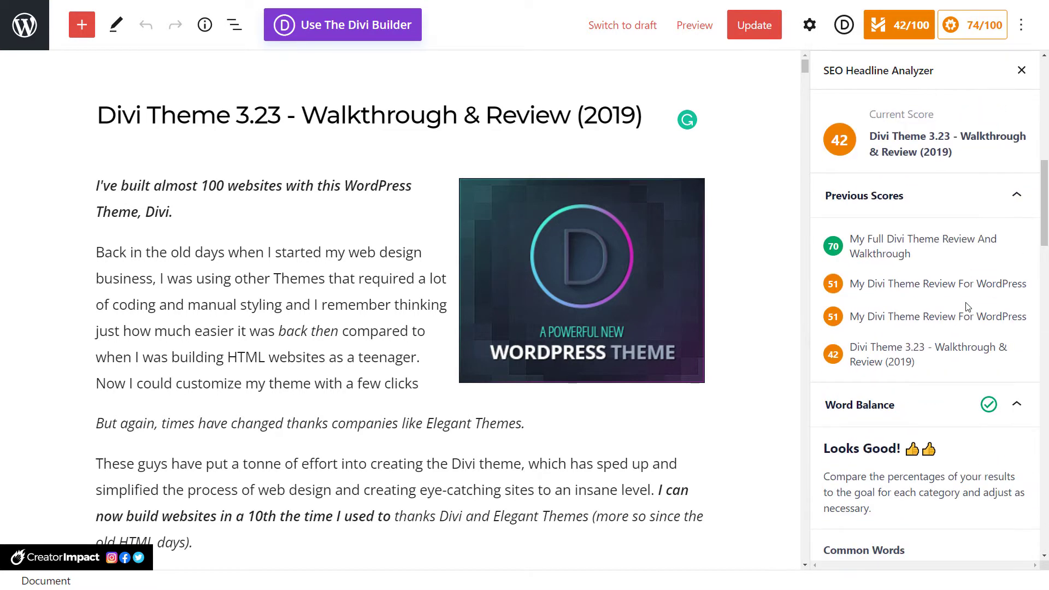
{"action": "scroll", "coordinate": [968, 308], "scroll_direction": "up", "scroll_amount": 10}
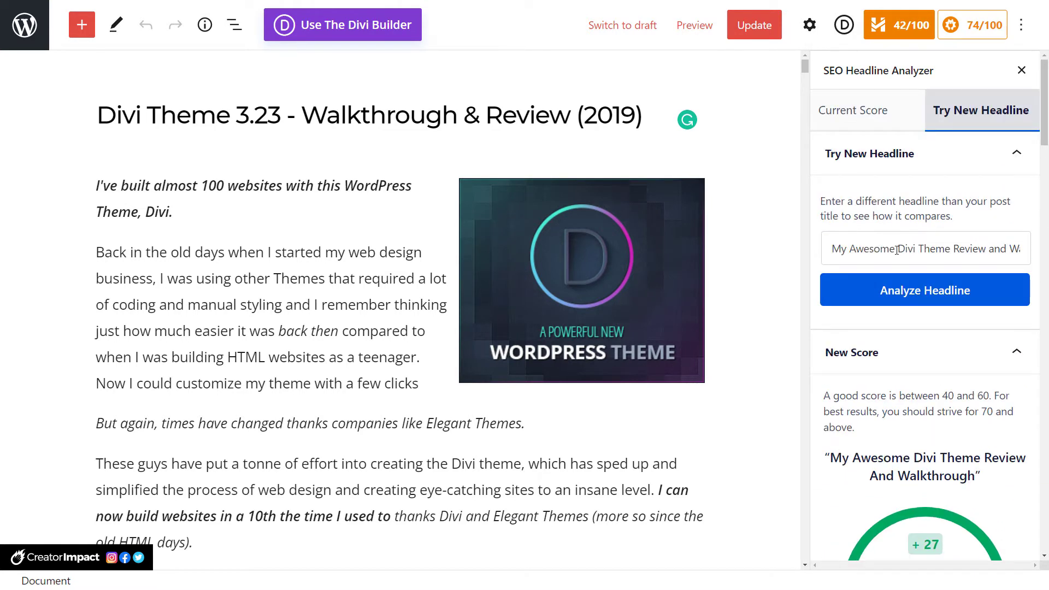
- Change "Awesome" back to "Full" in the trial headline and copy the whole headline
{"action": "left_click_drag", "start_coordinate": [897, 250], "coordinate": [851, 250]}
{"action": "type", "text": "Full"}
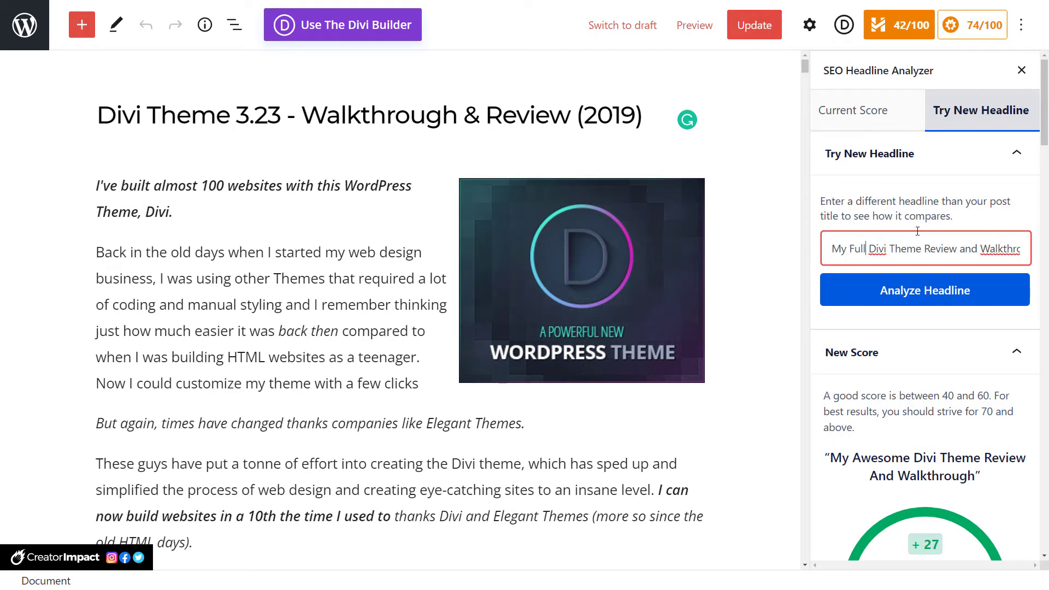
{"action": "double_click", "coordinate": [979, 249]}
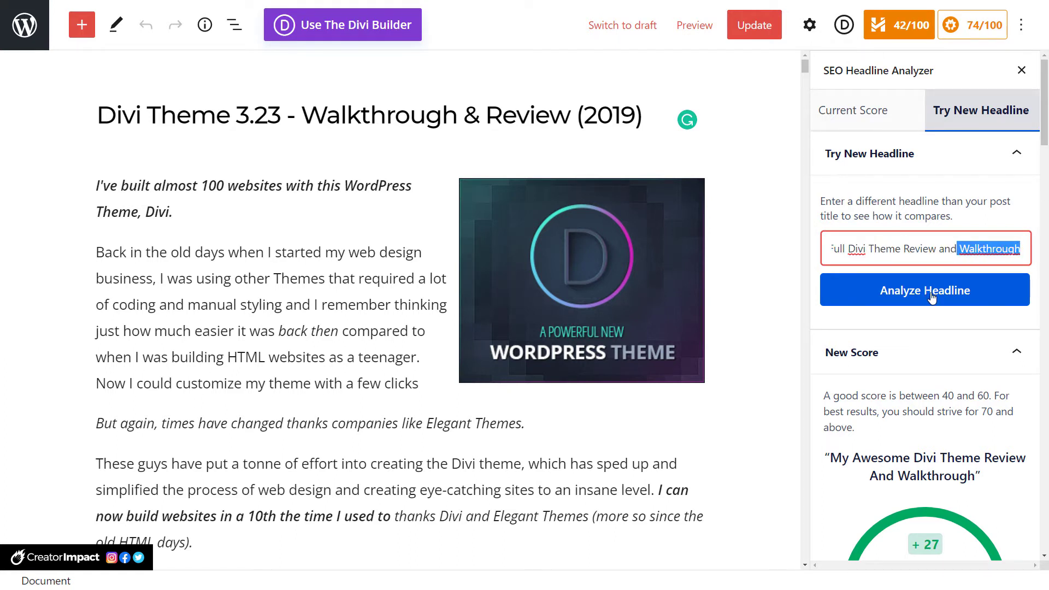
{"action": "left_click", "coordinate": [845, 250]}
{"action": "key", "text": "ctrl+a"}
{"action": "key", "text": "ctrl+c"}
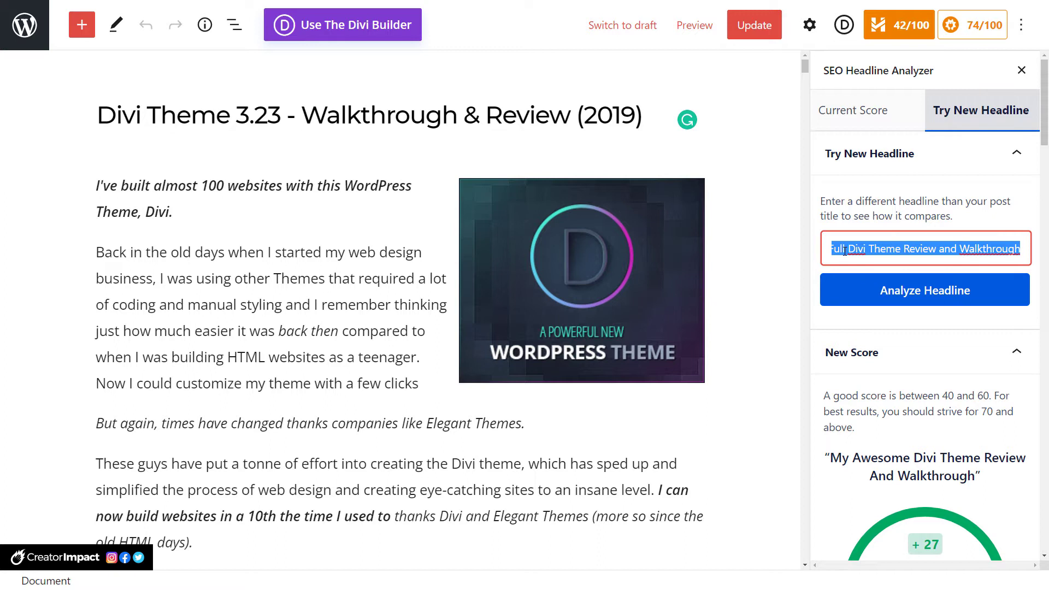
- Replace the post title with the copied headline "My Full Divi Theme Review and Walkthrough" and update the post
{"action": "left_click", "coordinate": [555, 127]}
{"action": "left_click_drag", "start_coordinate": [644, 115], "coordinate": [90, 134]}
{"action": "key", "text": "ctrl+v"}
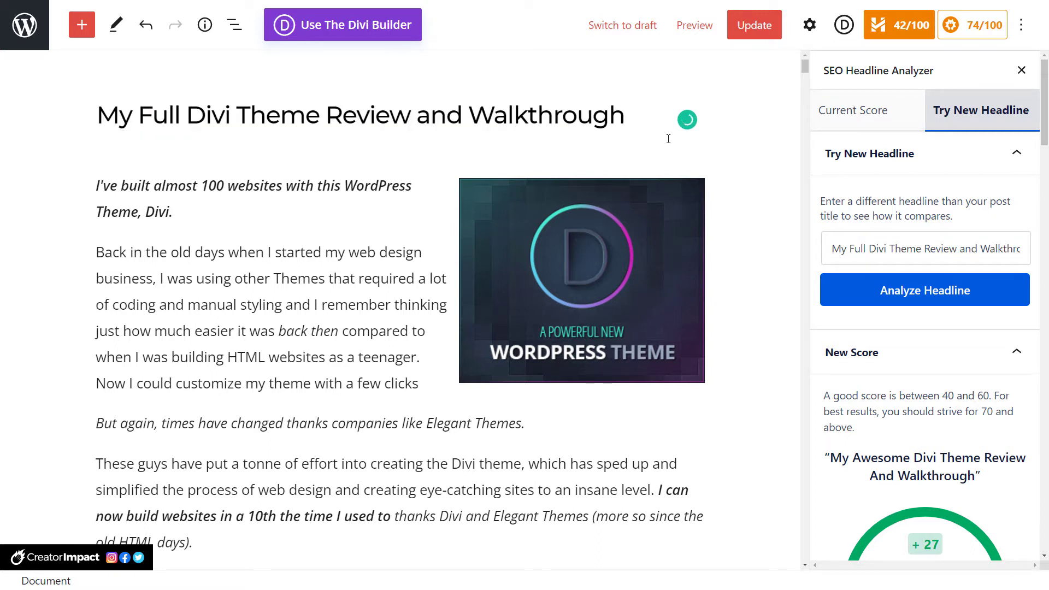
{"action": "left_click", "coordinate": [762, 24]}
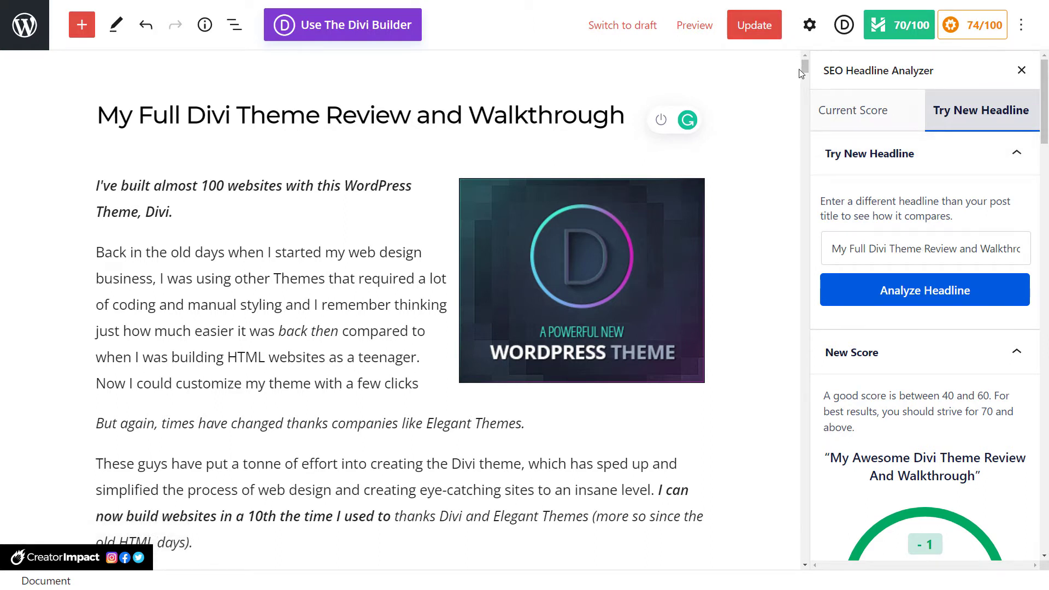
- Examine the updated post's headline analysis, including previous scores, word balance, character count and word count
{"action": "left_click", "coordinate": [867, 111]}
{"action": "scroll", "coordinate": [902, 231], "scroll_direction": "down", "scroll_amount": 3}
{"action": "scroll", "coordinate": [902, 230], "scroll_direction": "down", "scroll_amount": 10}
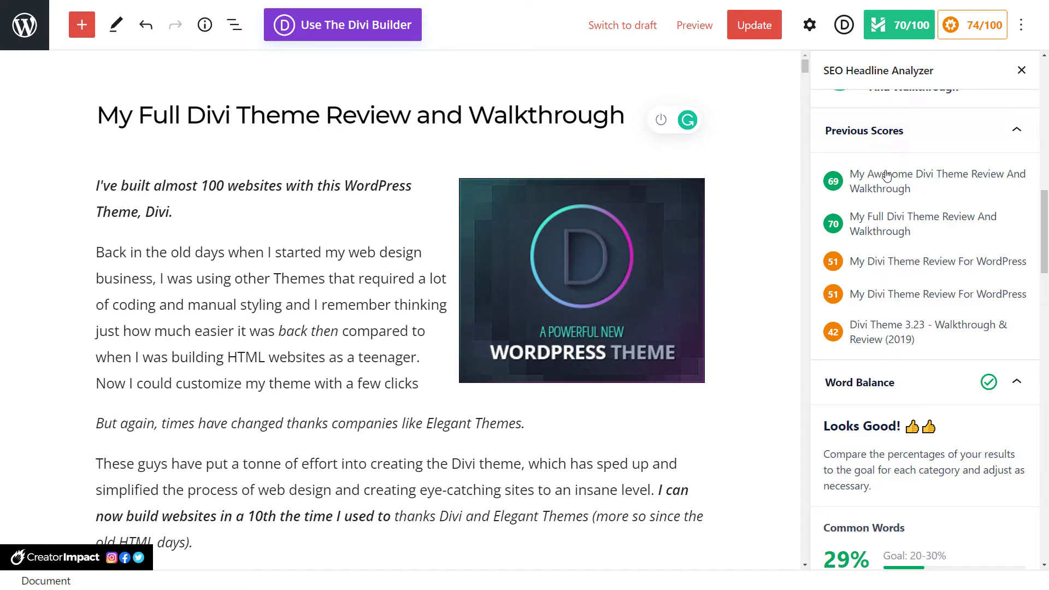
{"action": "scroll", "coordinate": [889, 311], "scroll_direction": "down", "scroll_amount": 5}
{"action": "scroll", "coordinate": [913, 333], "scroll_direction": "down", "scroll_amount": 15}
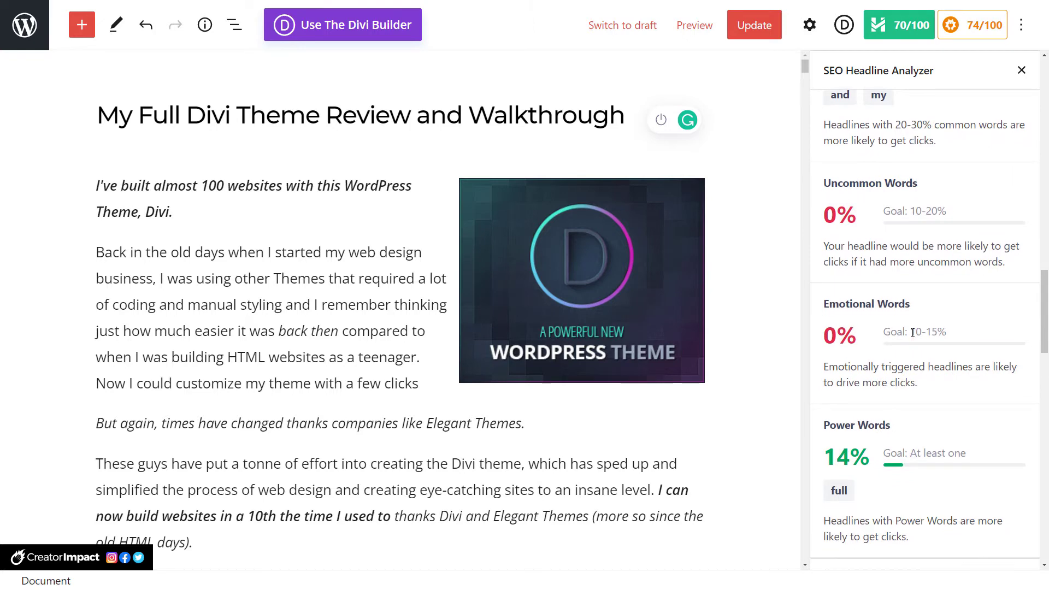
{"action": "scroll", "coordinate": [918, 312], "scroll_direction": "down", "scroll_amount": 3}
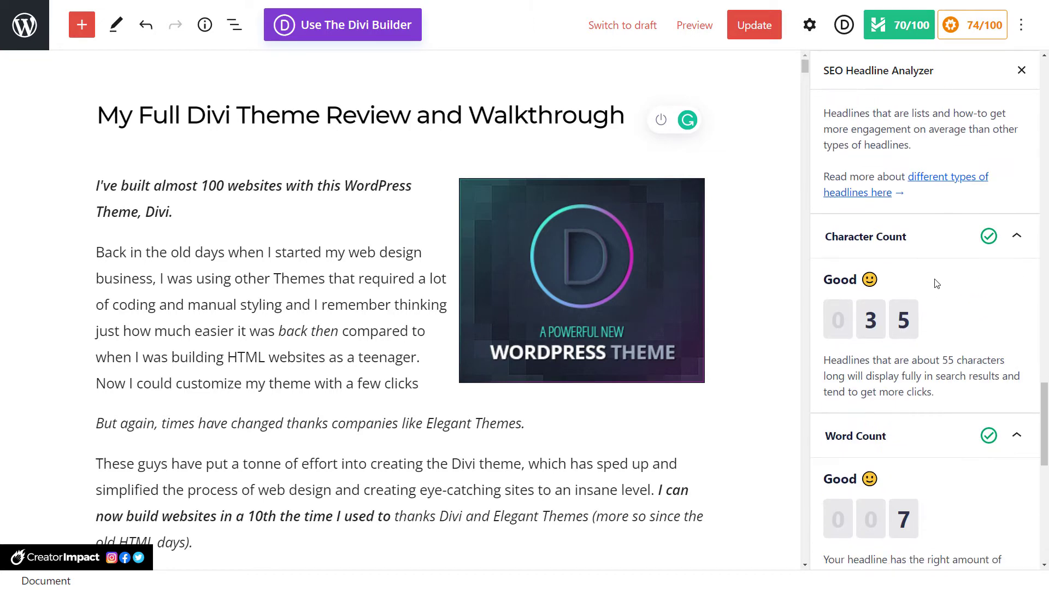
{"action": "left_click_drag", "start_coordinate": [827, 470], "coordinate": [991, 223]}
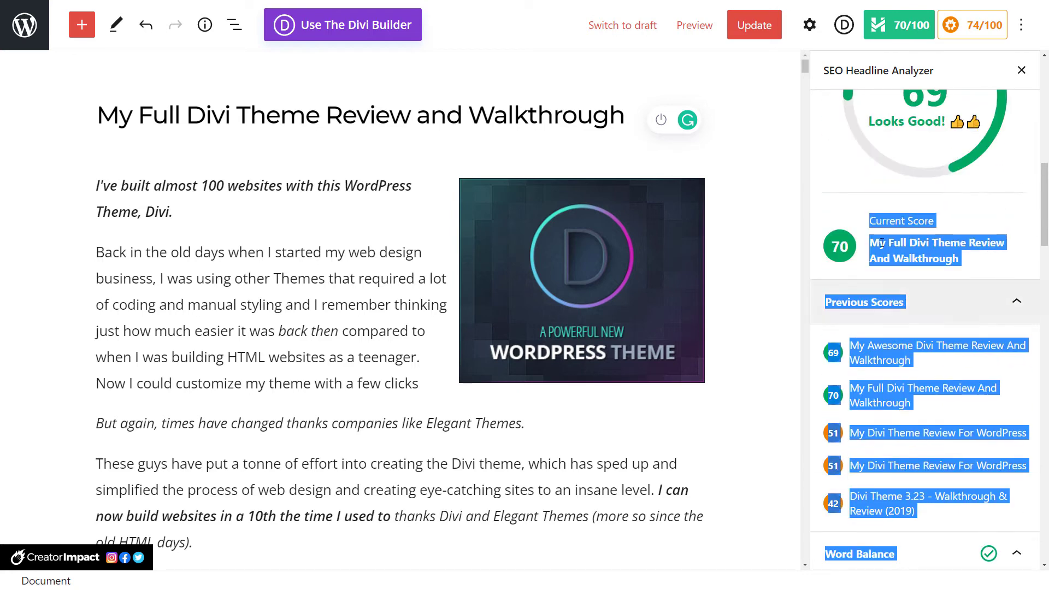
{"action": "left_click", "coordinate": [962, 170]}
- Open the post's AIOSEO settings and examine the focus keyphrase checks for the SEO title and meta description
{"action": "left_click", "coordinate": [977, 27]}
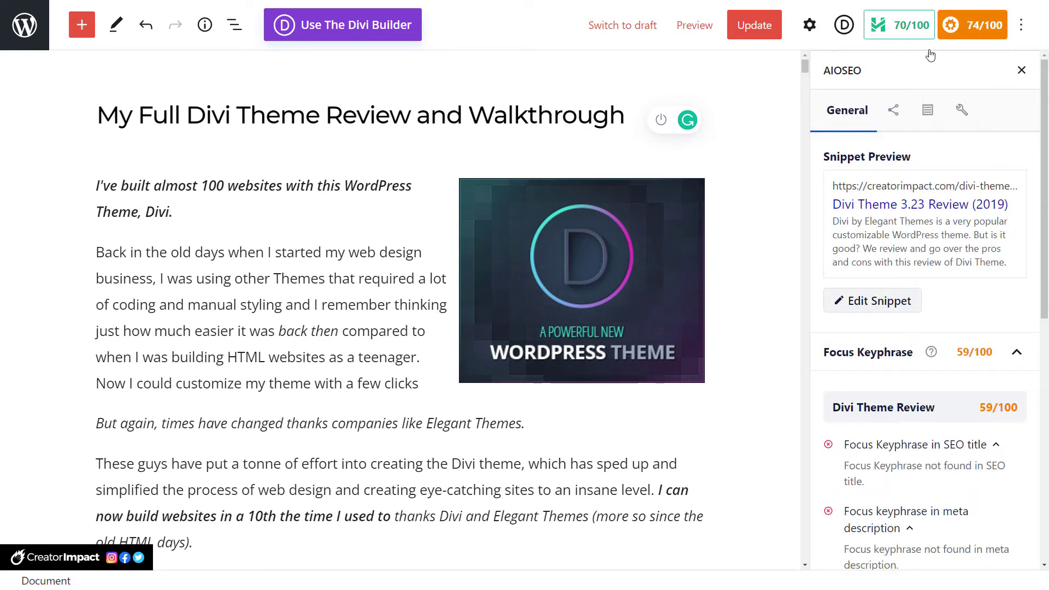
{"action": "scroll", "coordinate": [1026, 284], "scroll_direction": "down", "scroll_amount": 1}
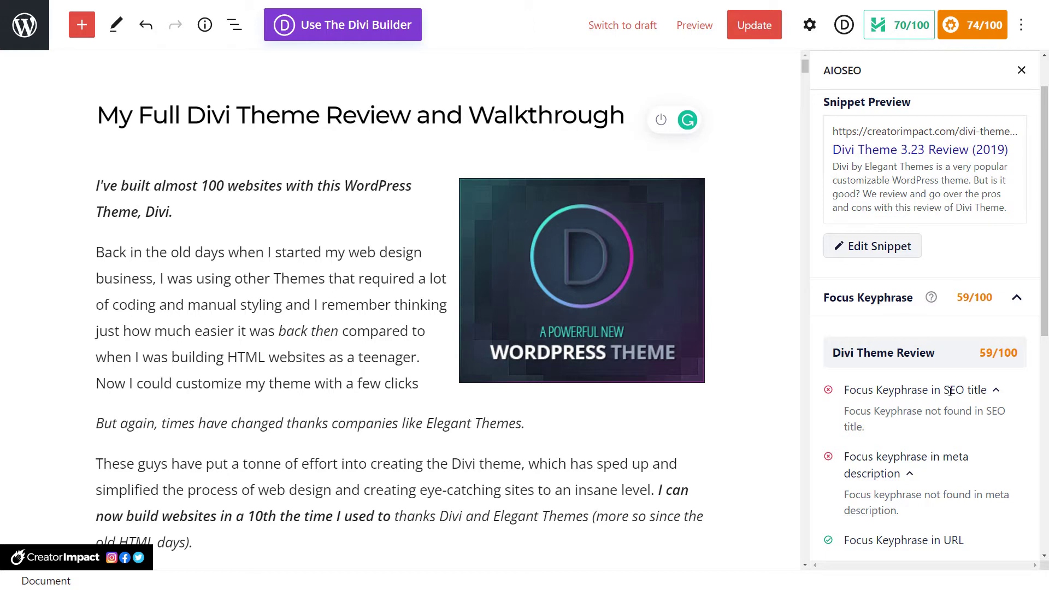
{"action": "left_click_drag", "start_coordinate": [951, 392], "coordinate": [979, 392]}
{"action": "scroll", "coordinate": [887, 458], "scroll_direction": "down", "scroll_amount": 3}
{"action": "scroll", "coordinate": [896, 333], "scroll_direction": "up", "scroll_amount": 3}
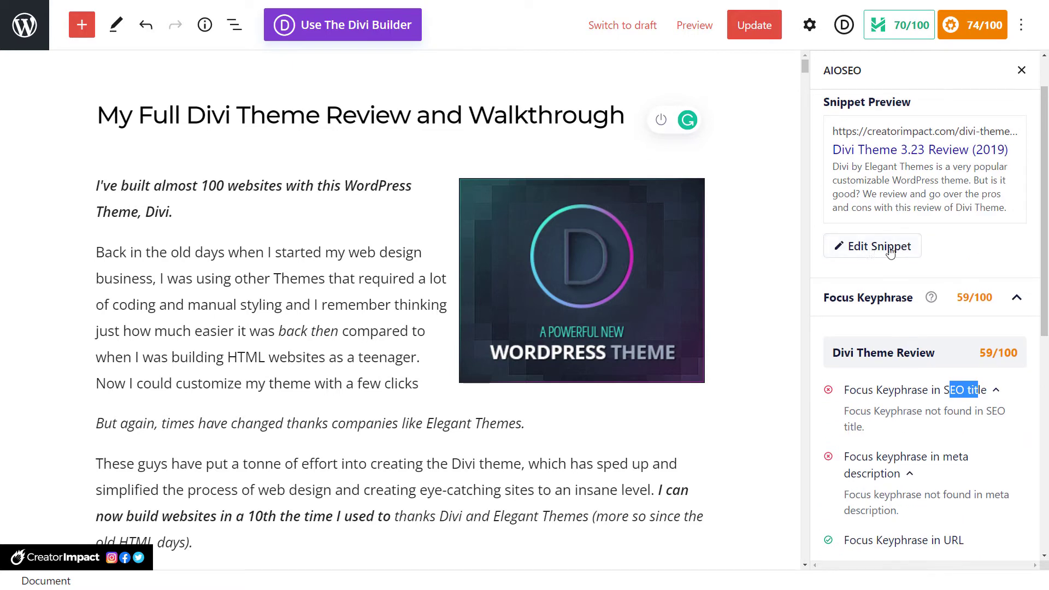
- Edit the search snippet and replace its fixed SEO title with the Post Title tag
{"action": "left_click", "coordinate": [874, 250]}
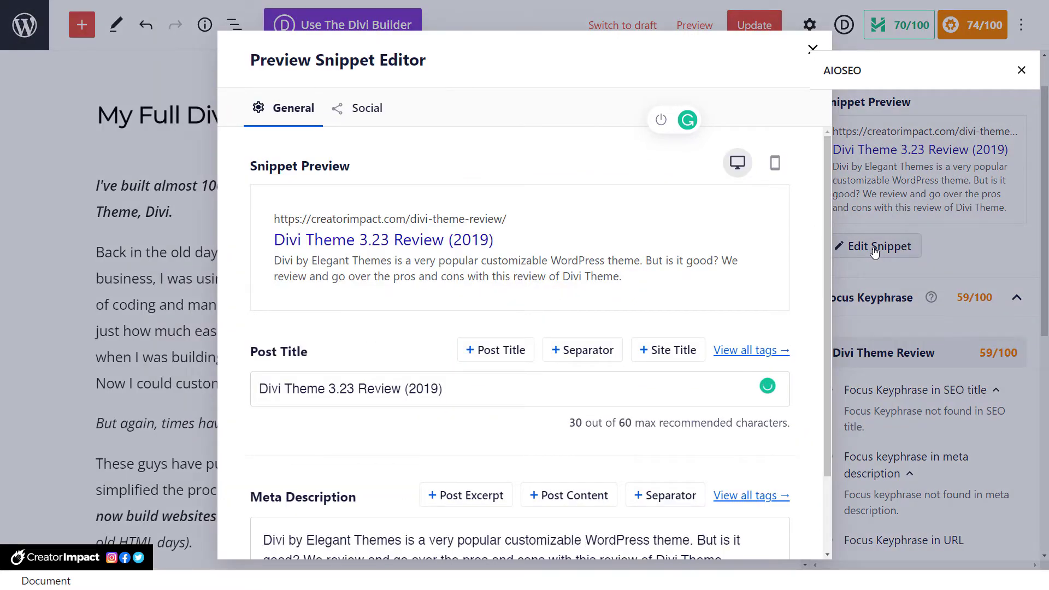
{"action": "left_click", "coordinate": [460, 395]}
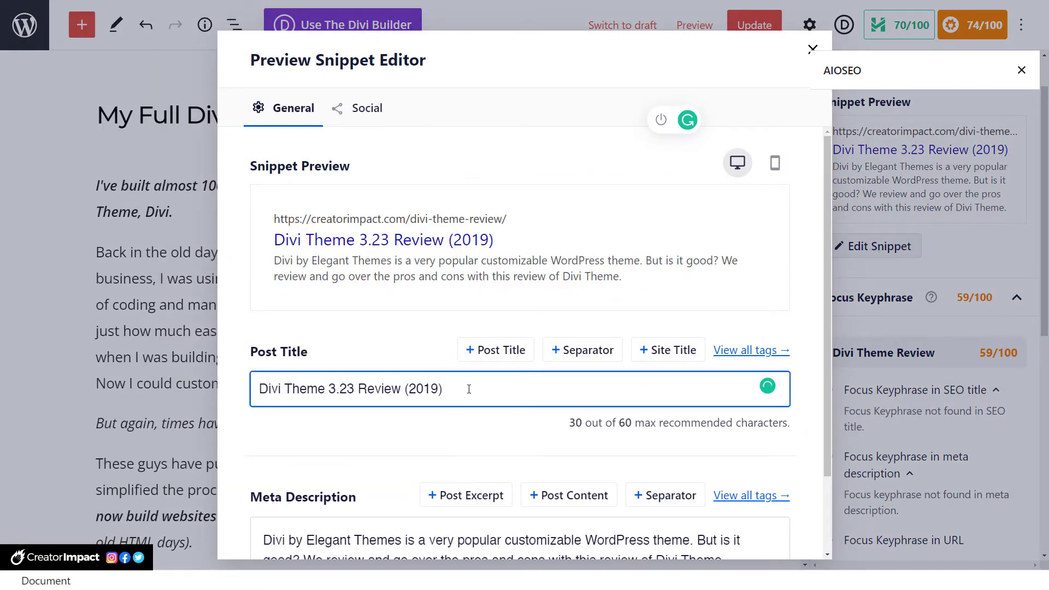
{"action": "left_click", "coordinate": [258, 390], "text": "shift"}
{"action": "key", "text": "BackSpace"}
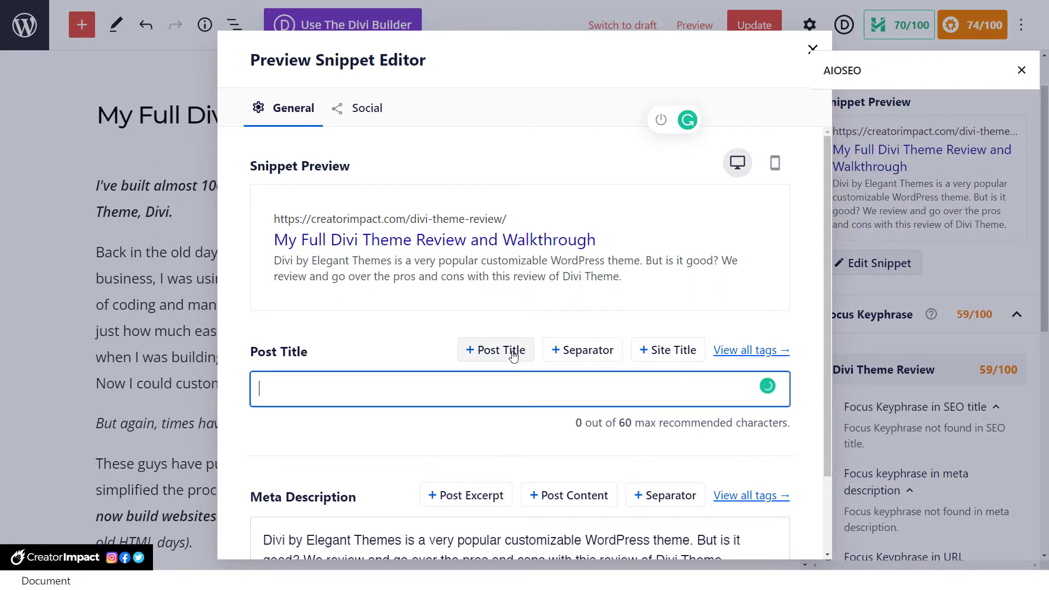
{"action": "left_click", "coordinate": [514, 356]}
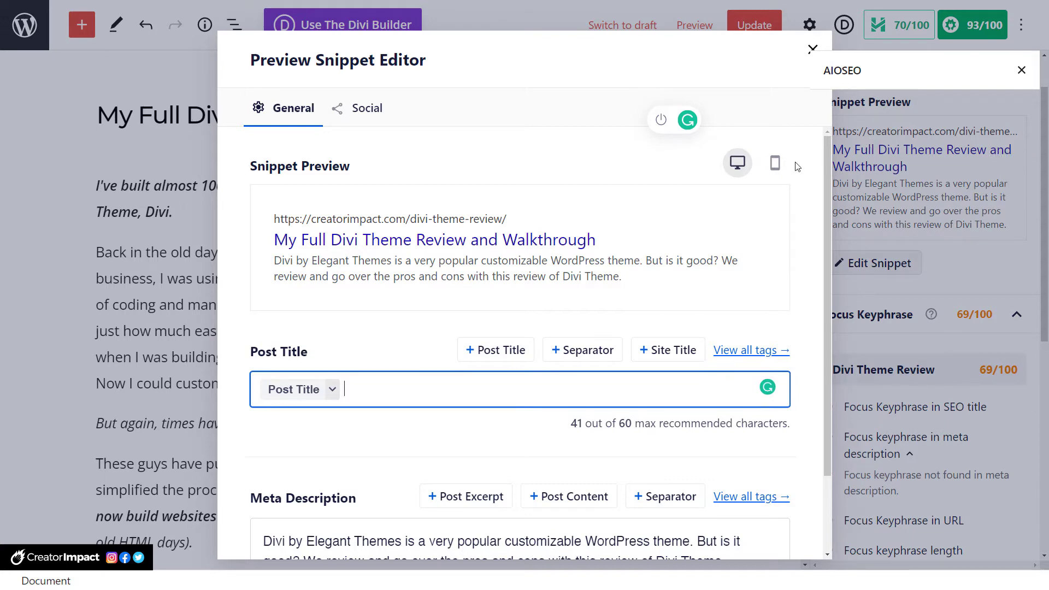
- Begin the meta description with "Check out my Divi Theme Review here!" ahead of the sentence starting "Divi by Elegant Themes"
{"action": "scroll", "coordinate": [366, 384], "scroll_direction": "down", "scroll_amount": 2}
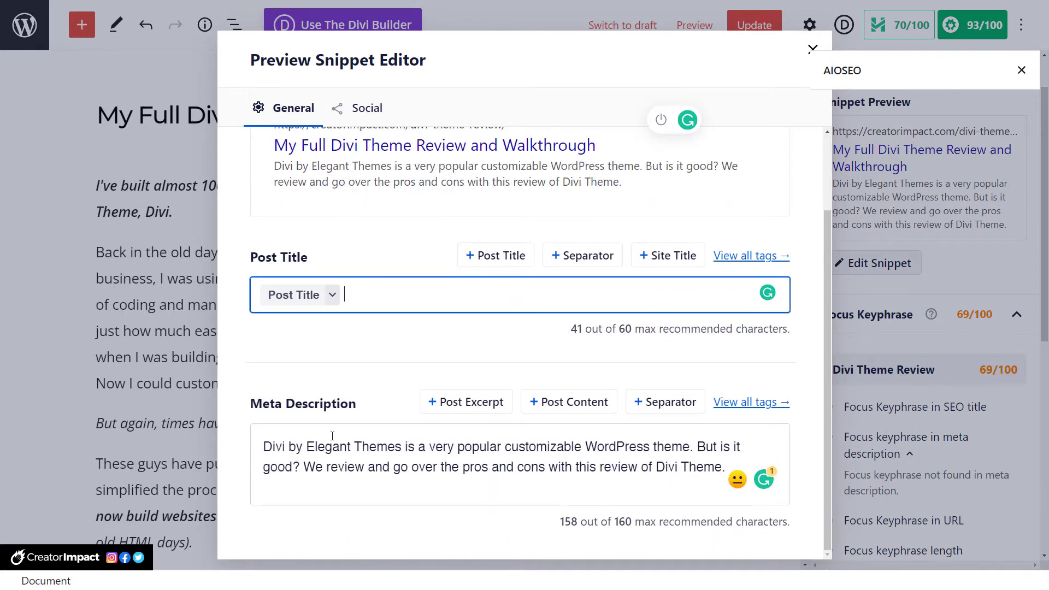
{"action": "left_click", "coordinate": [316, 446]}
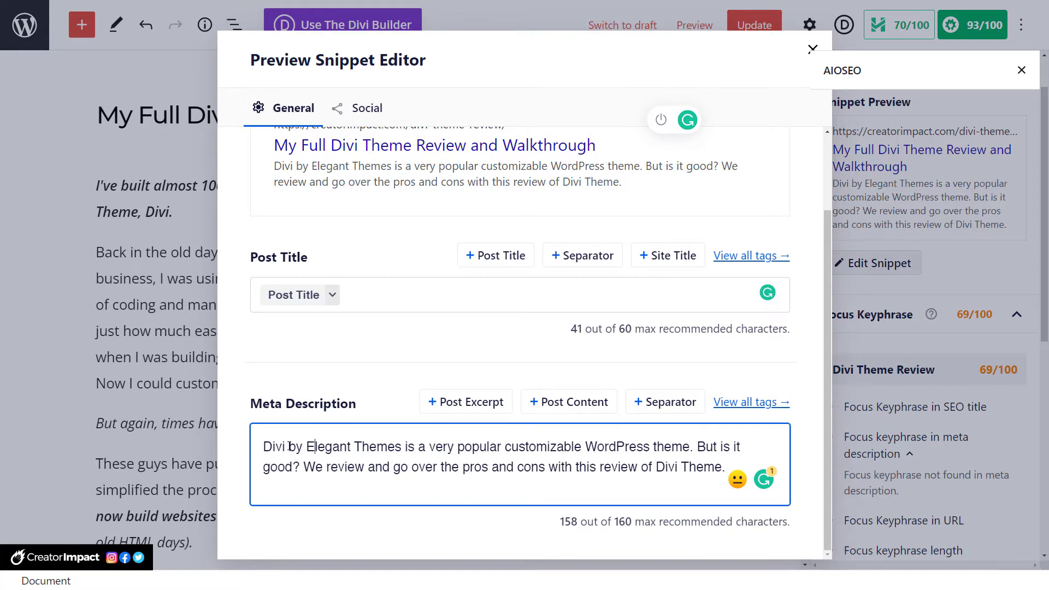
{"action": "type", "text": "Check out my Divi "}
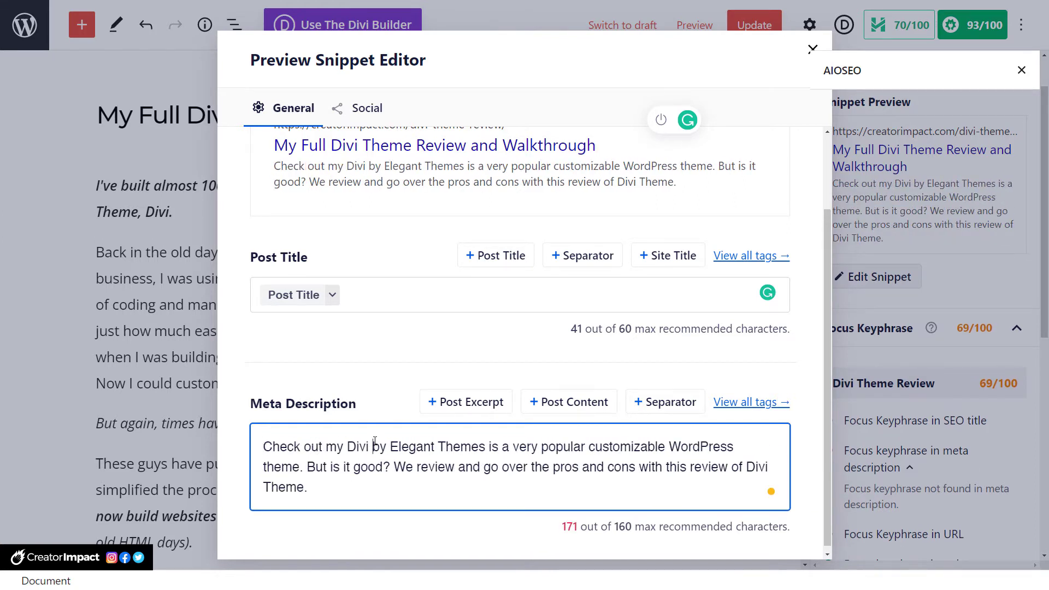
{"action": "type", "text": "Theme Review"}
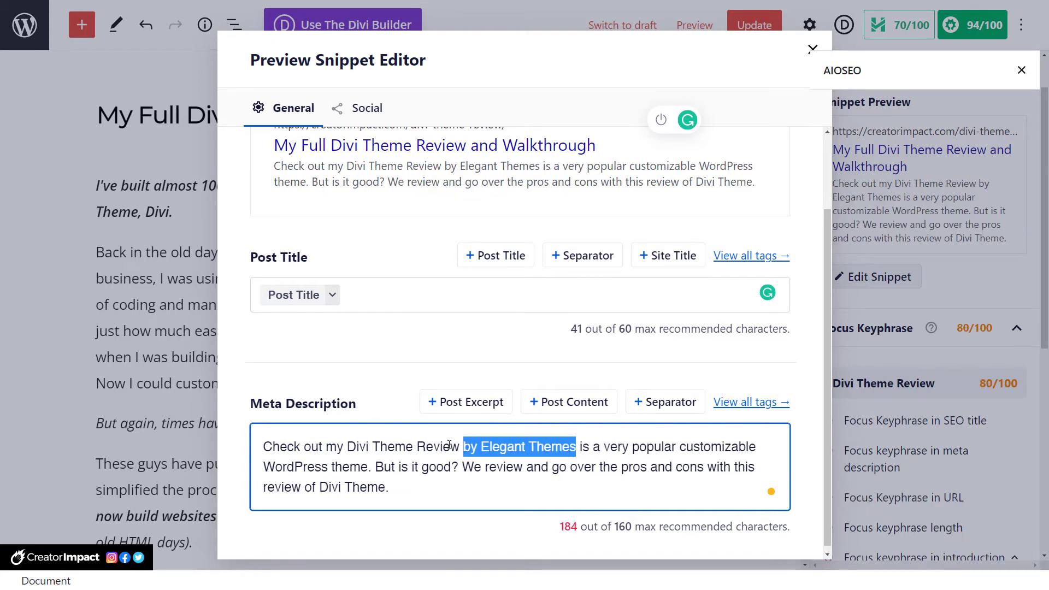
{"action": "key", "text": "BackSpace"}
{"action": "key", "text": "BackSpace"}
{"action": "key", "text": "BackSpace"}
{"action": "key", "text": "BackSpace"}
{"action": "type", "text": "here! Divi by"}
- Delete the question "But is it good?" from the meta description
{"action": "left_click_drag", "start_coordinate": [456, 467], "coordinate": [541, 467]}
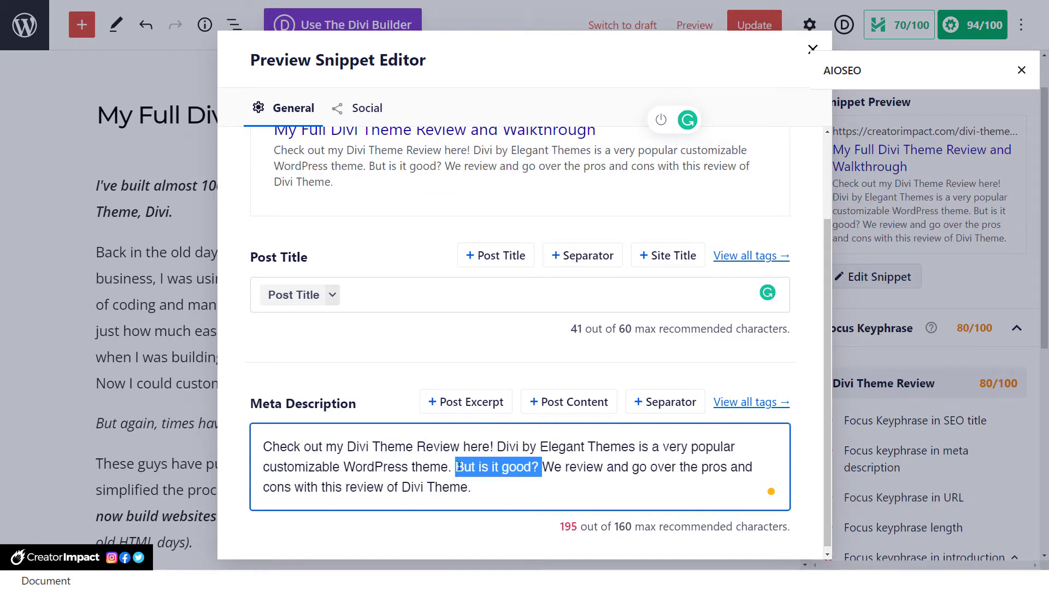
{"action": "left_click_drag", "start_coordinate": [577, 526], "coordinate": [561, 527]}
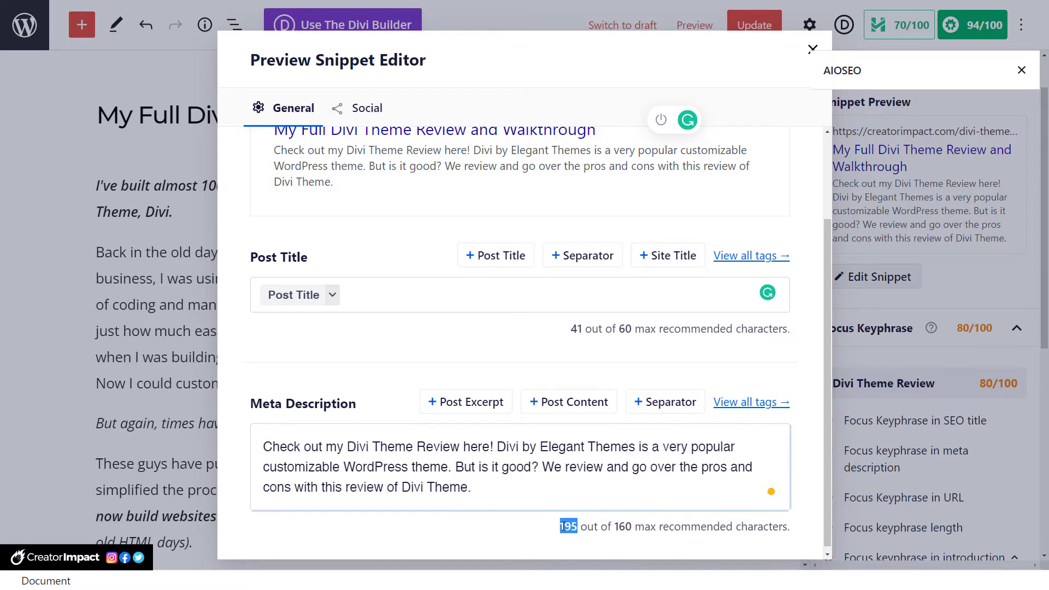
{"action": "left_click", "coordinate": [537, 468]}
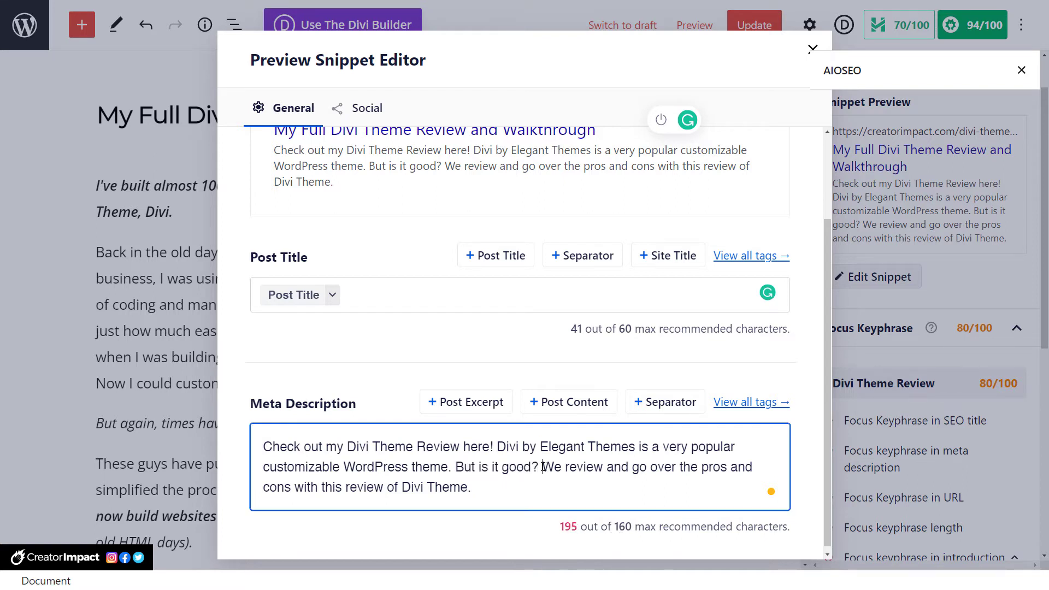
{"action": "left_click_drag", "start_coordinate": [542, 468], "coordinate": [456, 468]}
{"action": "key", "text": "BackSpace"}
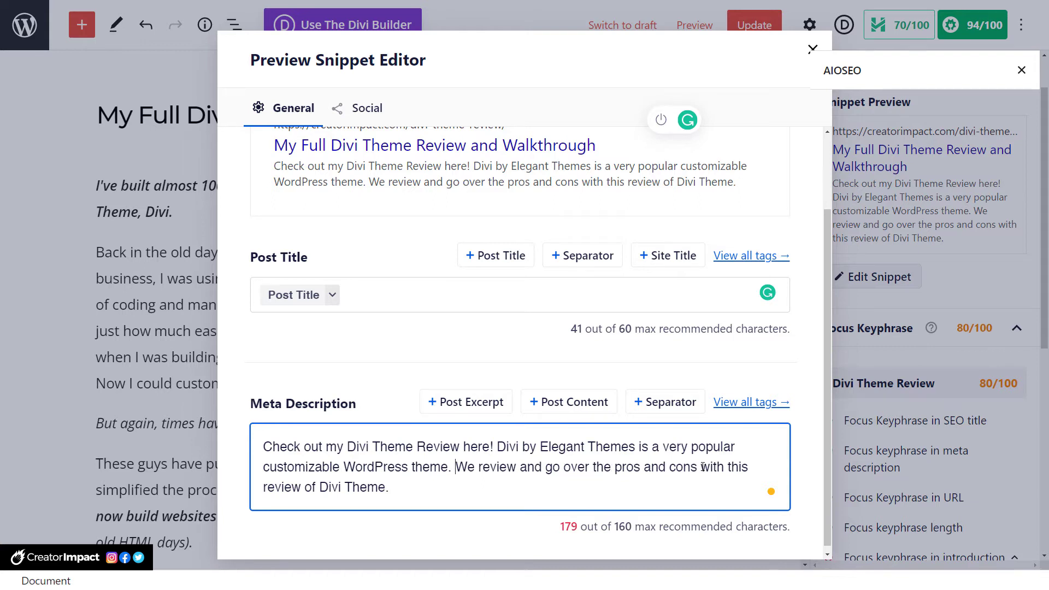
- Shorten the meta description by removing "review of Divi" and "very" and replacing "and" with "&" in "pros and cons", and close the snippet editor
{"action": "left_click_drag", "start_coordinate": [344, 488], "coordinate": [264, 488]}
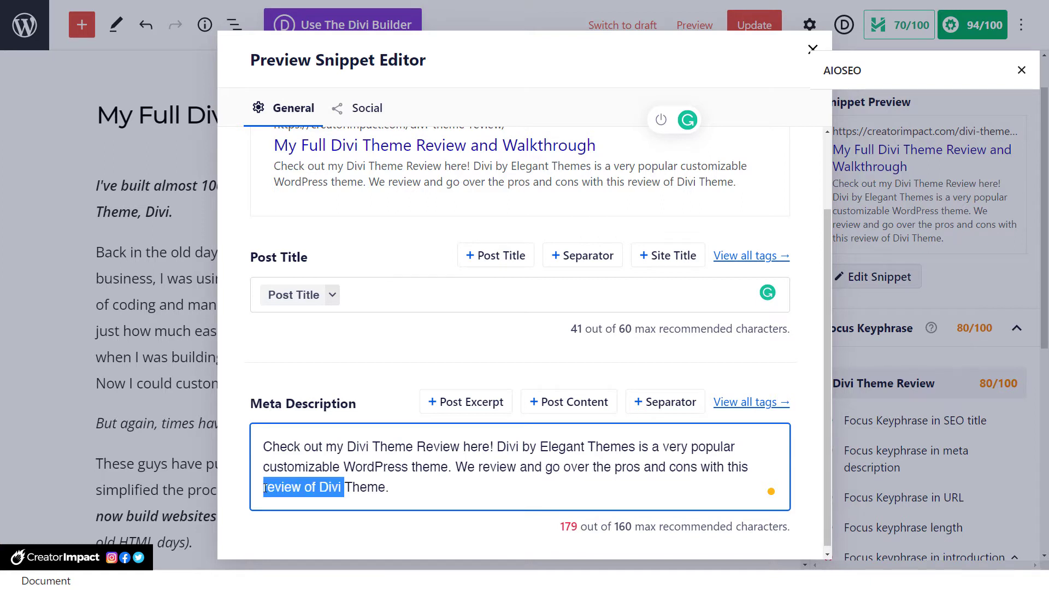
{"action": "key", "text": "BackSpace"}
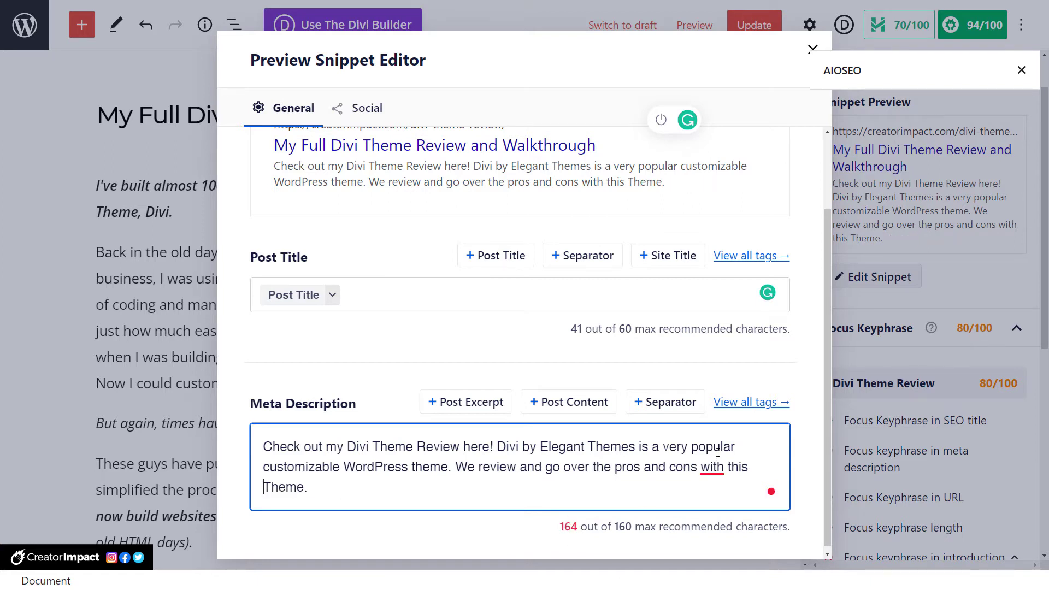
{"action": "mouse_move", "coordinate": [712, 468]}
{"action": "double_click", "coordinate": [654, 467]}
{"action": "type", "text": "&"}
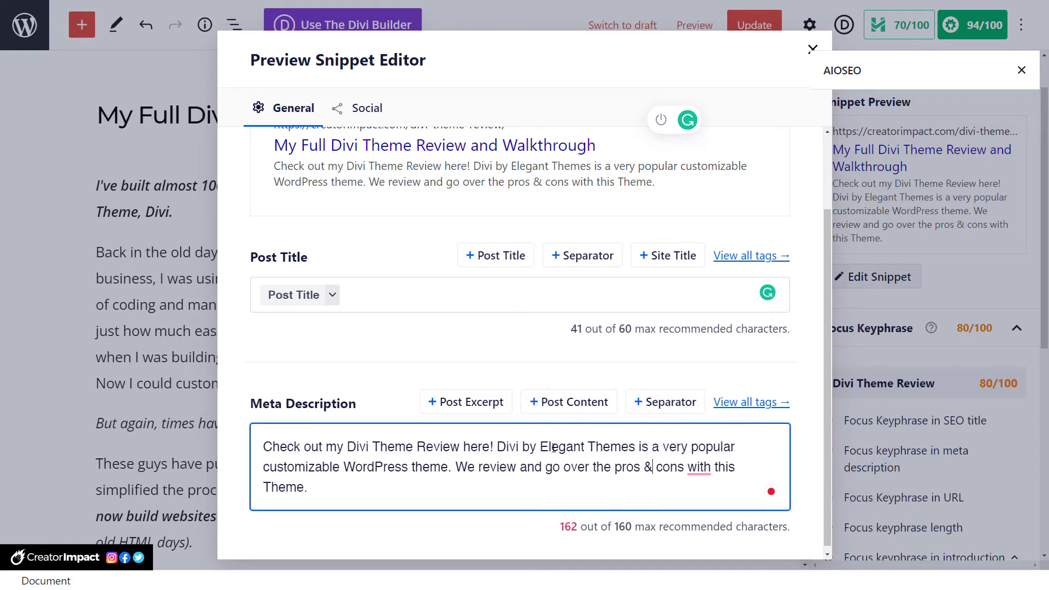
{"action": "double_click", "coordinate": [690, 447]}
{"action": "key", "text": "BackSpace"}
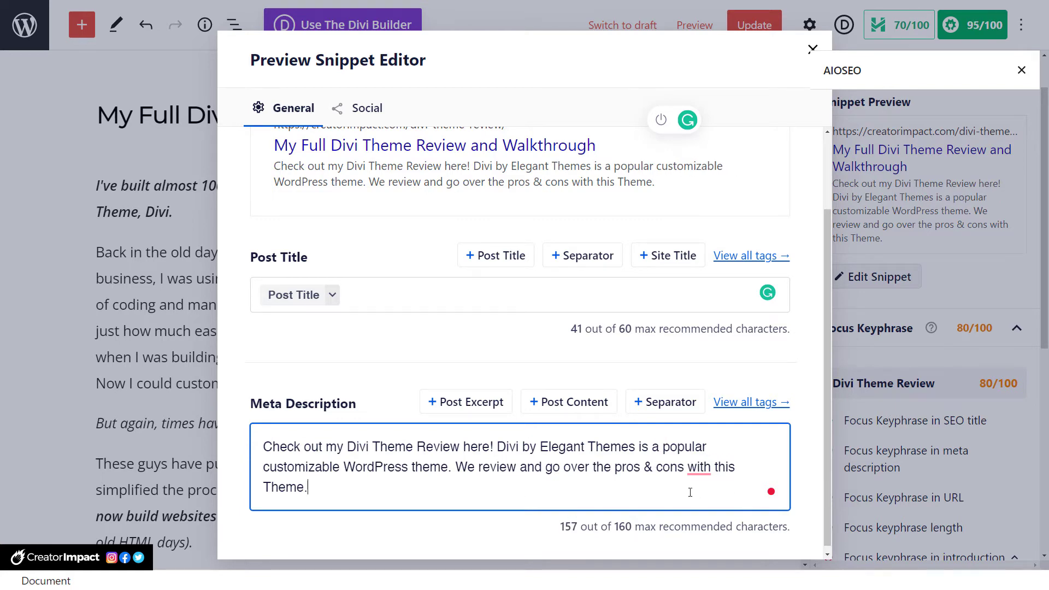
{"action": "scroll", "coordinate": [626, 467], "scroll_direction": "up", "scroll_amount": 2}
{"action": "scroll", "coordinate": [601, 375], "scroll_direction": "down", "scroll_amount": 2}
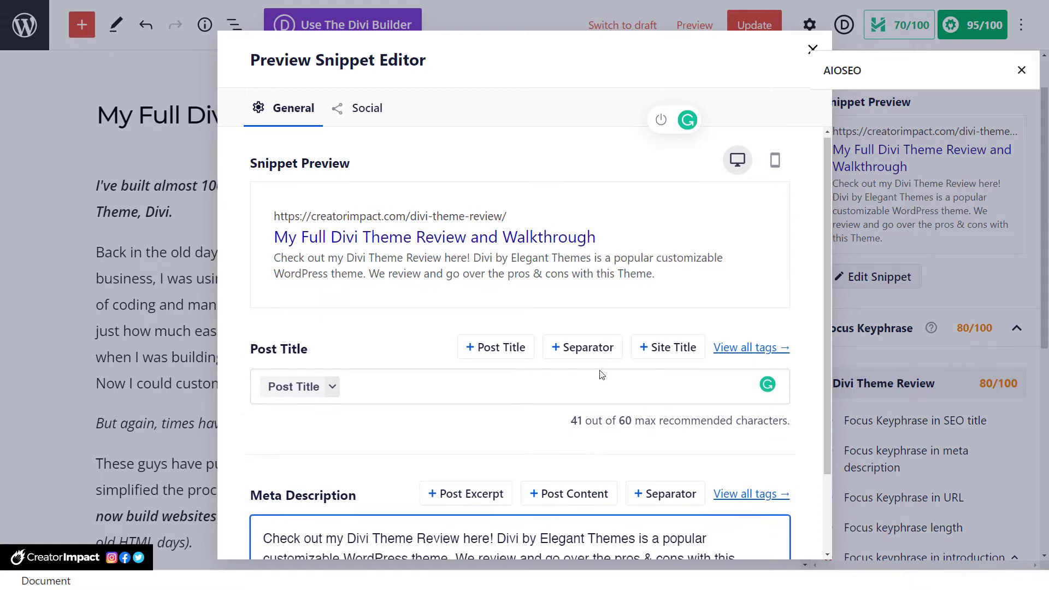
{"action": "left_click", "coordinate": [814, 50]}
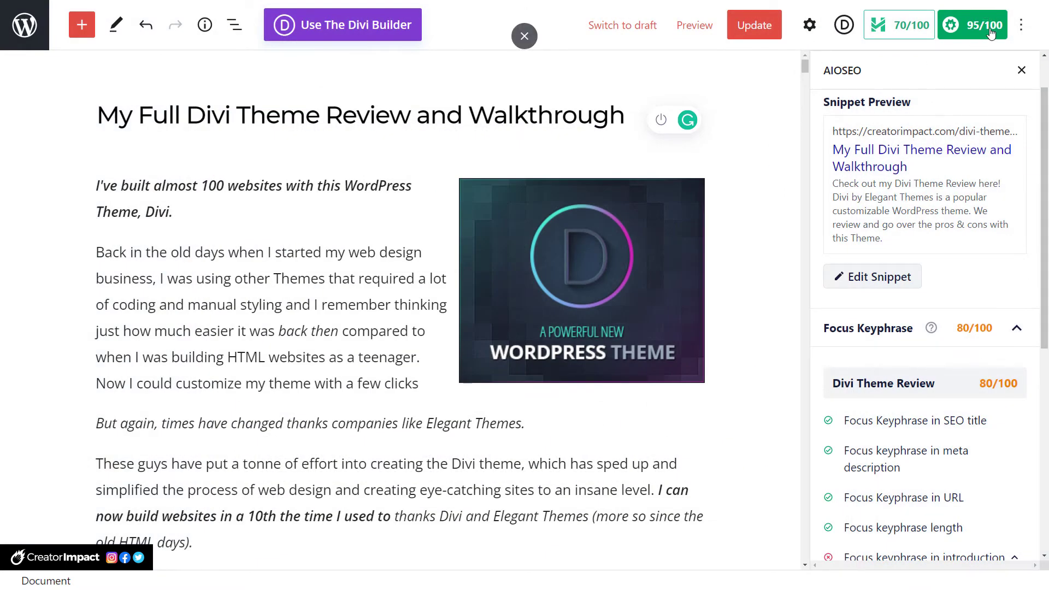
- Examine the focus keyphrase checks and the post's permalink URL slug
{"action": "scroll", "coordinate": [960, 194], "scroll_direction": "down", "scroll_amount": 3}
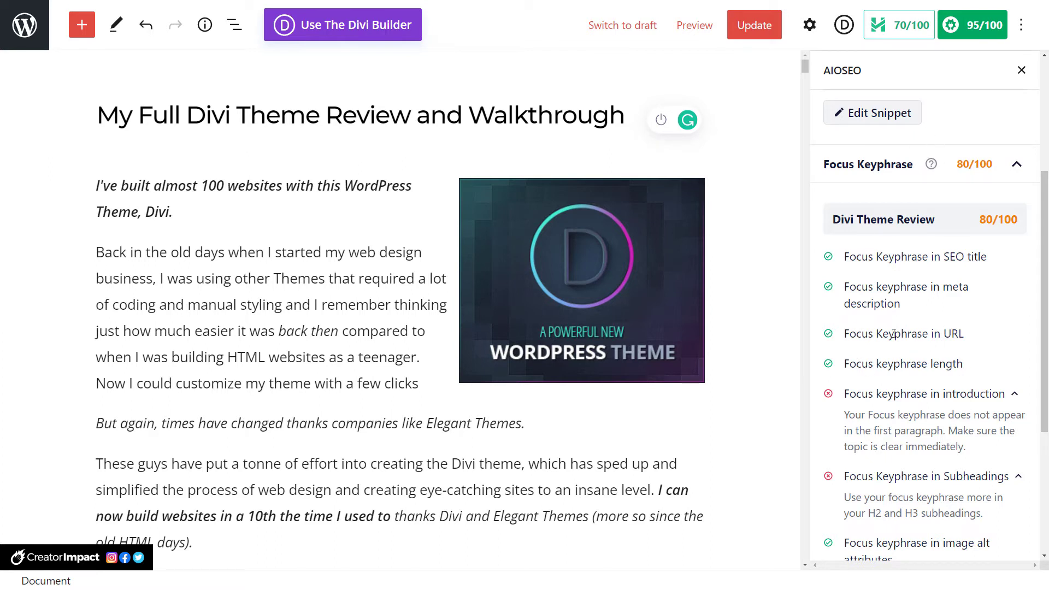
{"action": "left_click", "coordinate": [812, 31]}
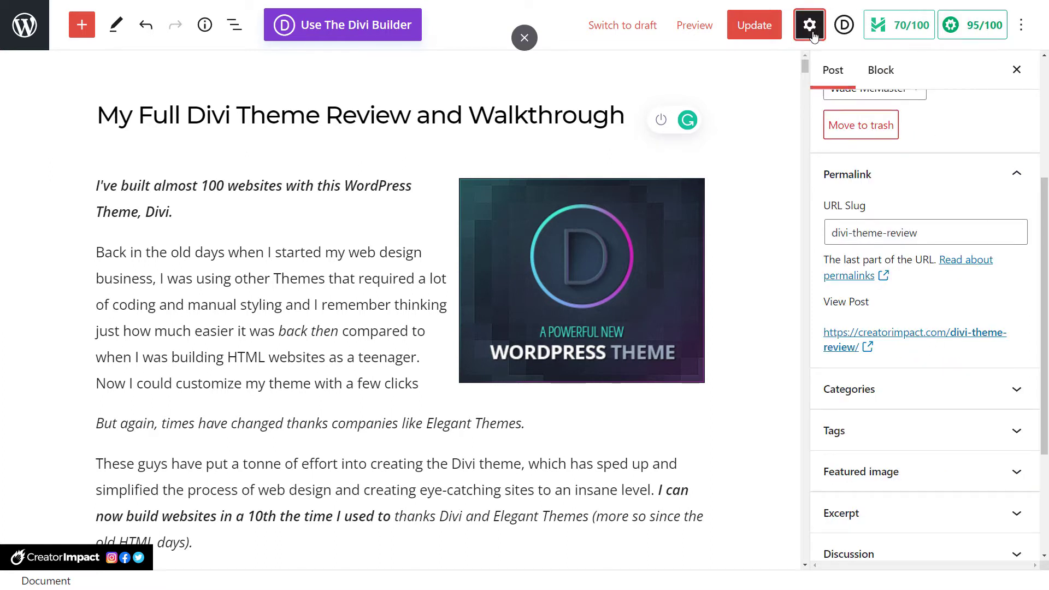
{"action": "scroll", "coordinate": [854, 182], "scroll_direction": "up", "scroll_amount": 3}
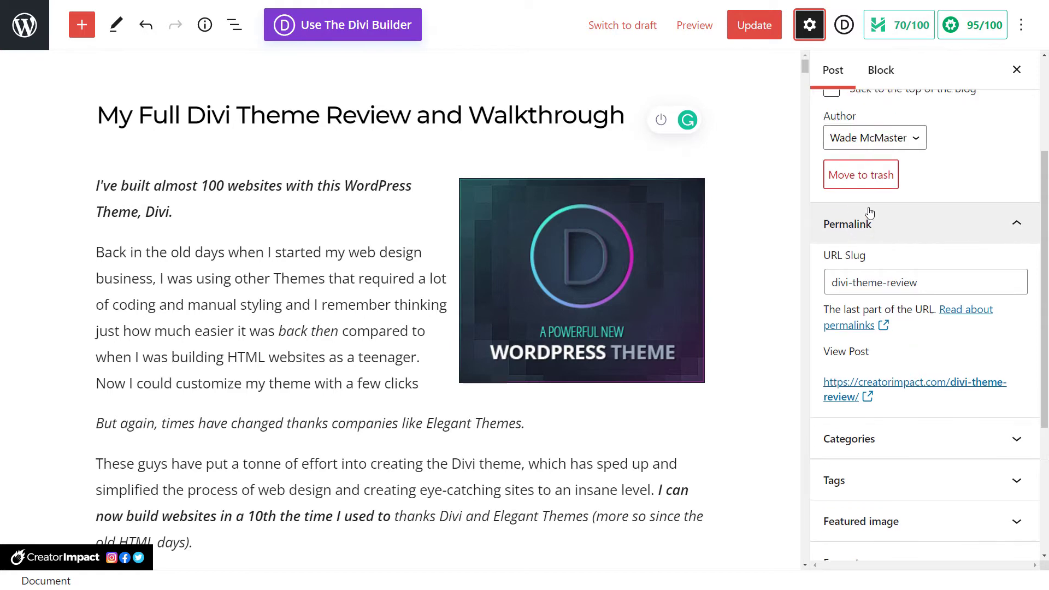
{"action": "scroll", "coordinate": [937, 362], "scroll_direction": "down", "scroll_amount": 1}
{"action": "left_click", "coordinate": [917, 342]}
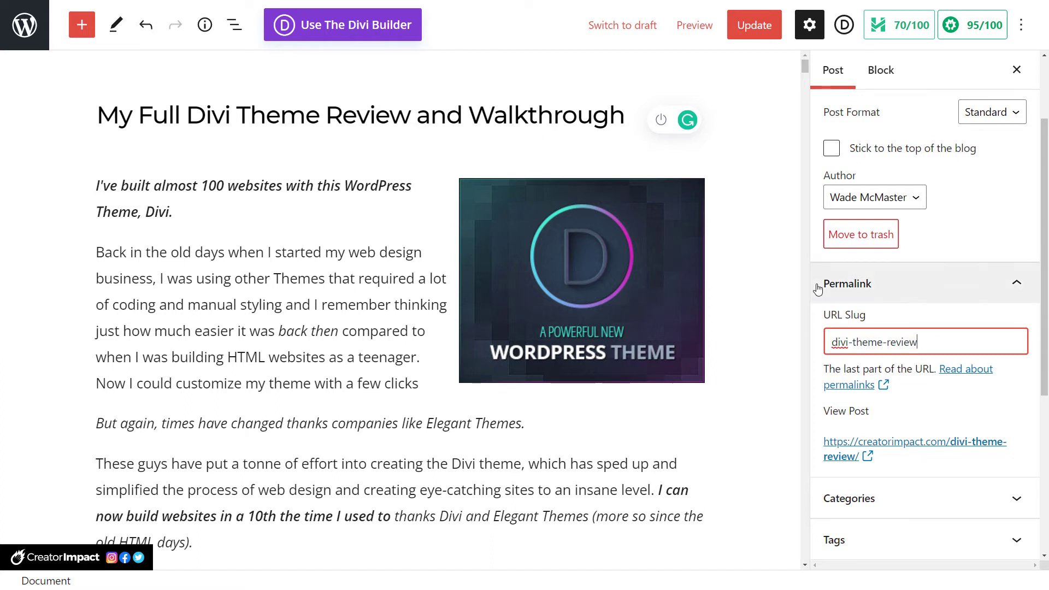
- Return to the AIOSEO keyphrase checks and add a sentence to the first paragraph introducing "this Divi Theme Review!"
{"action": "left_click", "coordinate": [967, 31]}
{"action": "scroll", "coordinate": [937, 222], "scroll_direction": "down", "scroll_amount": 4}
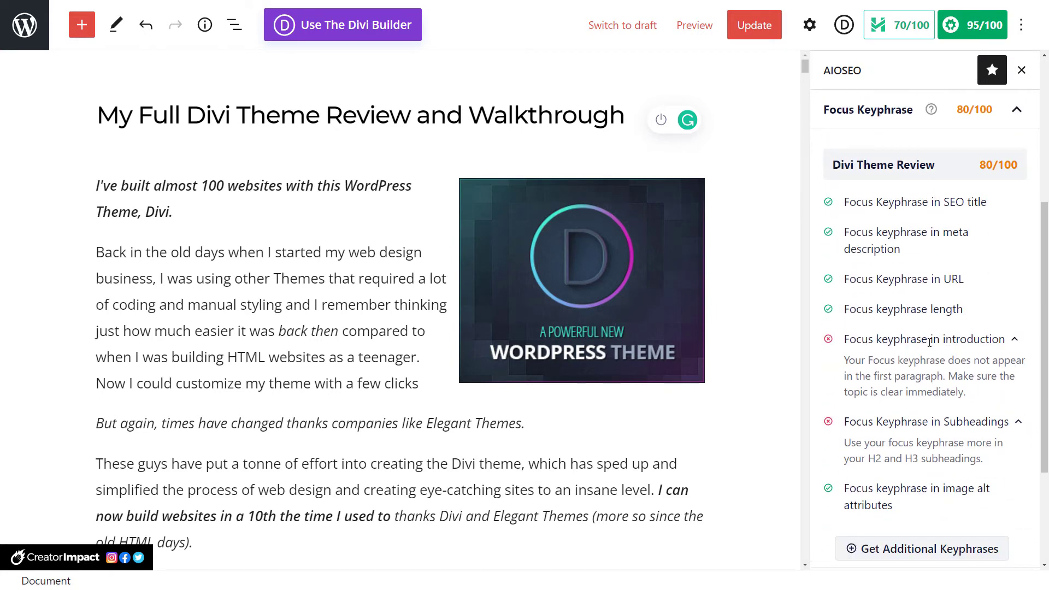
{"action": "left_click", "coordinate": [176, 213]}
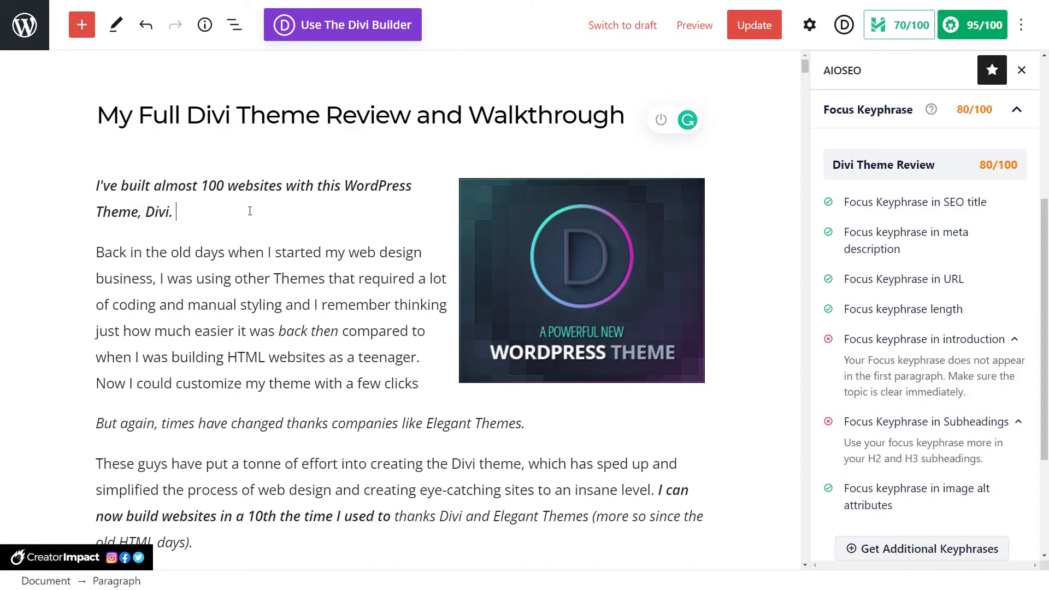
{"action": "type", "text": "So I thought I;d c"}
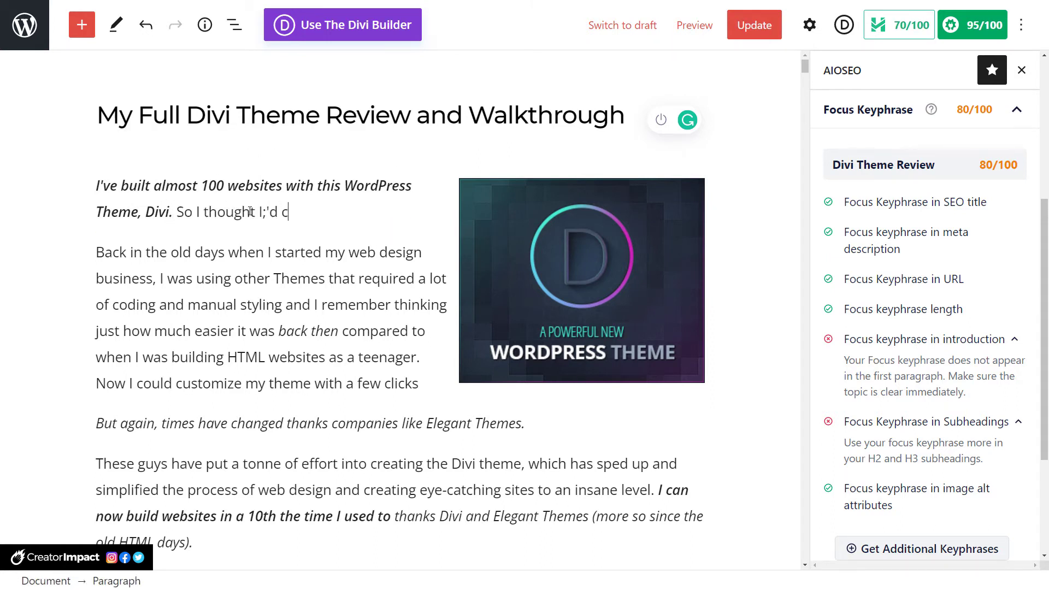
{"action": "key", "text": "BackSpace"}
{"action": "key", "text": "BackSpace"}
{"action": "key", "text": "BackSpace"}
{"action": "type", "text": "'c drecte this Di"}
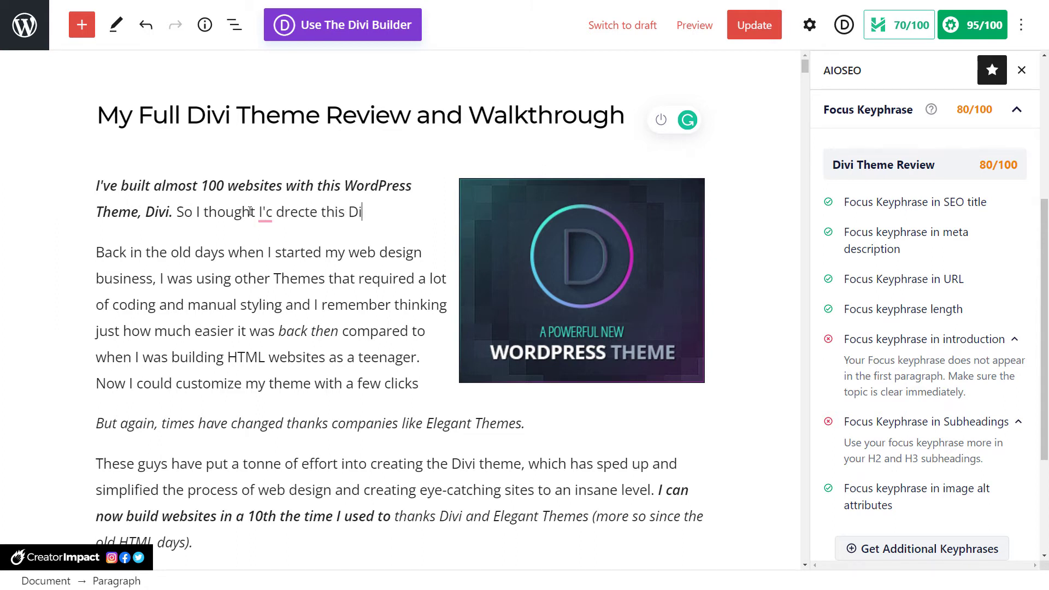
{"action": "type", "text": "vi Theme Re"}
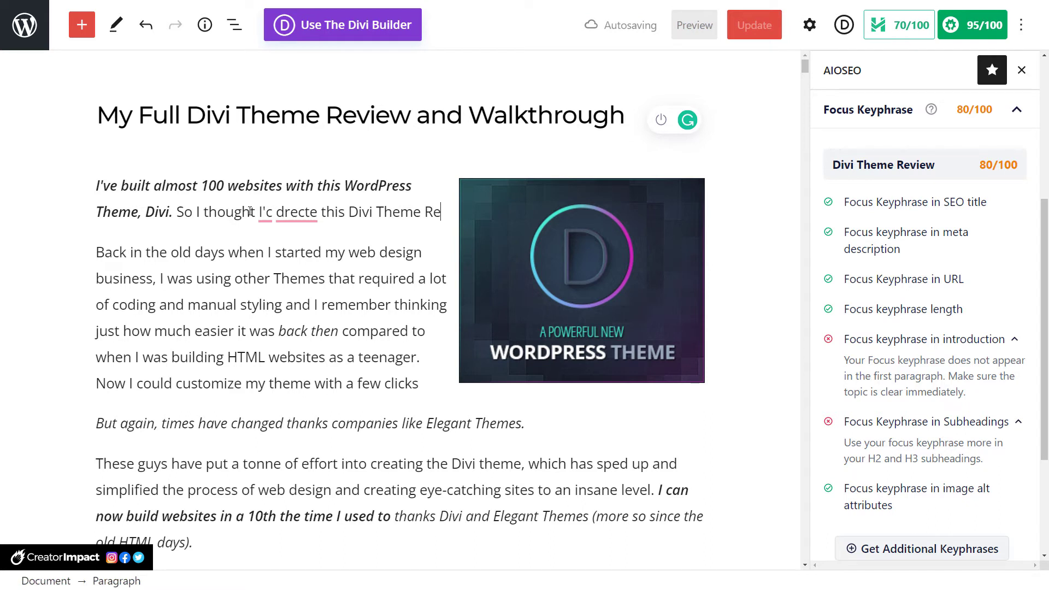
{"action": "type", "text": "view!"}
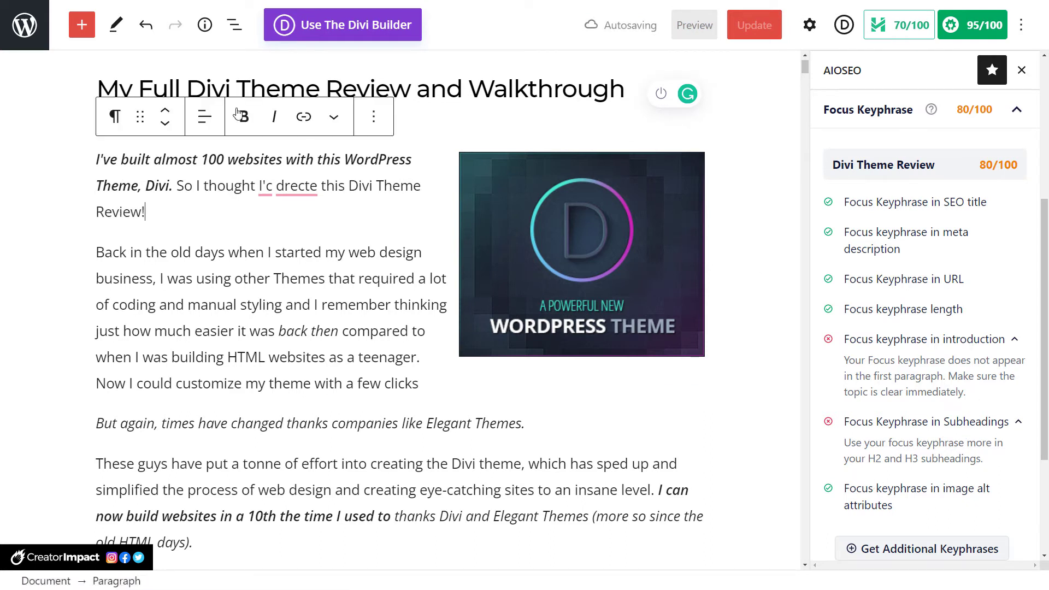
- Correct the typos in the added introduction sentence so it reads "So I thought I'd create this Divi Theme Review!"
{"action": "left_click", "coordinate": [272, 186]}
{"action": "key", "text": "BackSpace"}
{"action": "type", "text": "d"}
{"action": "left_click", "coordinate": [283, 186]}
{"action": "key", "text": "BackSpace"}
{"action": "type", "text": "c"}
{"action": "key", "text": "Right"}
{"action": "key", "text": "Right"}
{"action": "key", "text": "BackSpace"}
{"action": "type", "text": "a"}
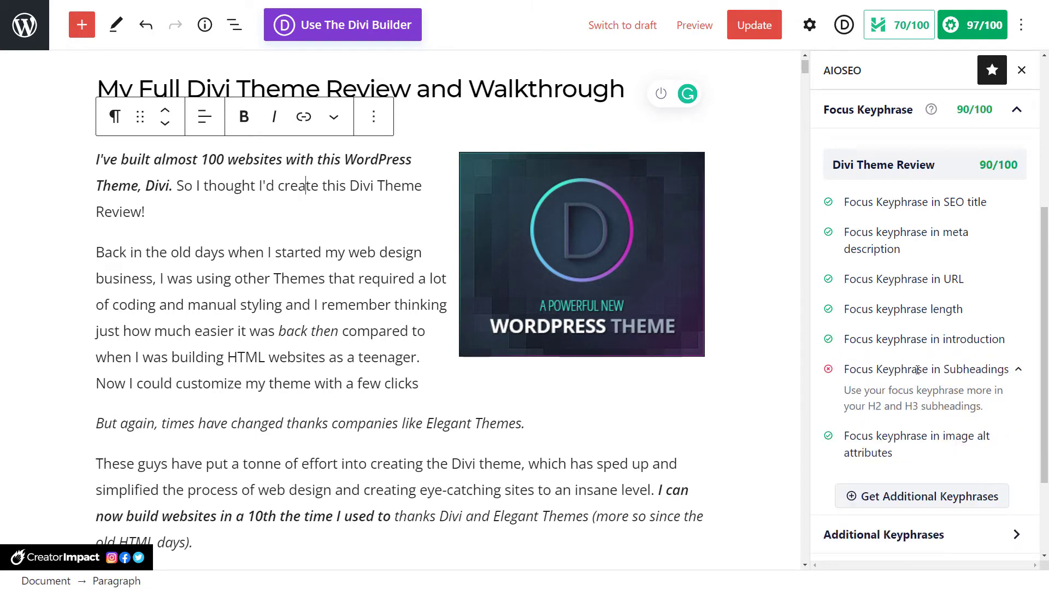
- Reword the H2 subheading about the Divi Theme's price to "Divi Theme Review - worth the cost?"
{"action": "scroll", "coordinate": [272, 266], "scroll_direction": "down", "scroll_amount": 15}
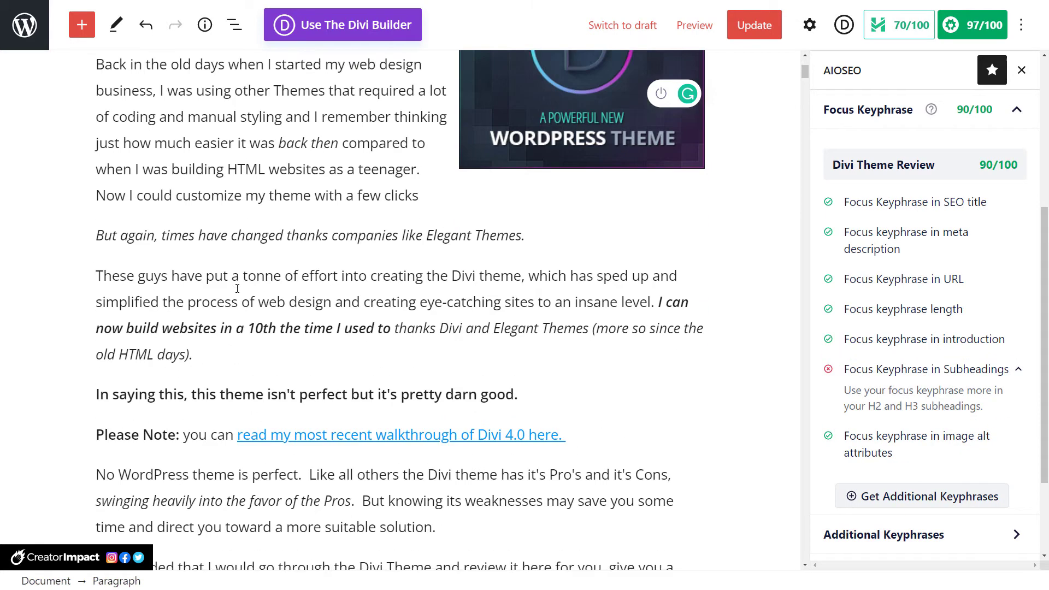
{"action": "scroll", "coordinate": [237, 289], "scroll_direction": "down", "scroll_amount": 5}
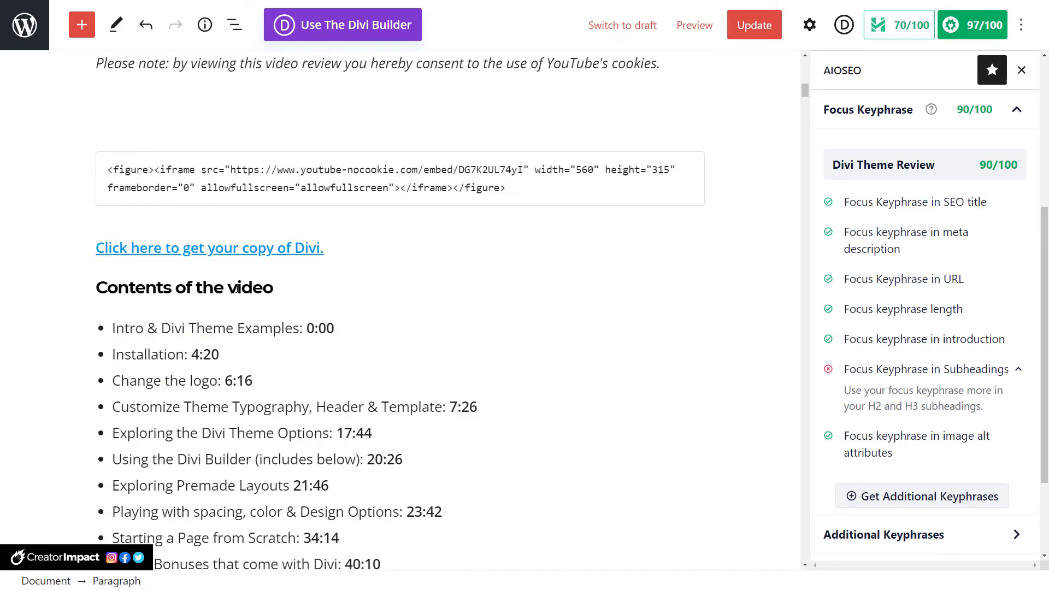
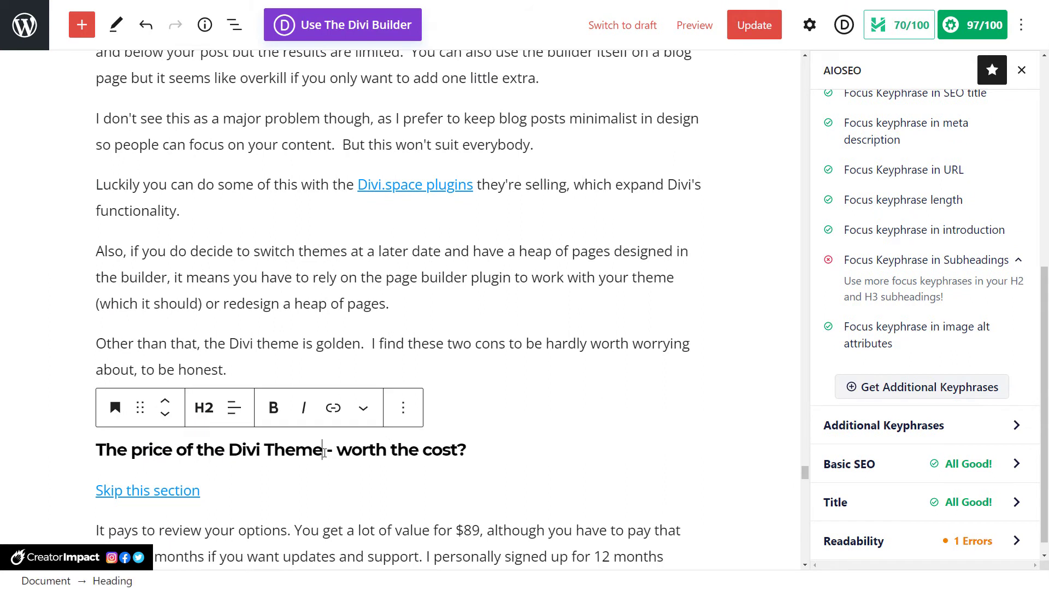
{"action": "type", "text": "Revbier"}
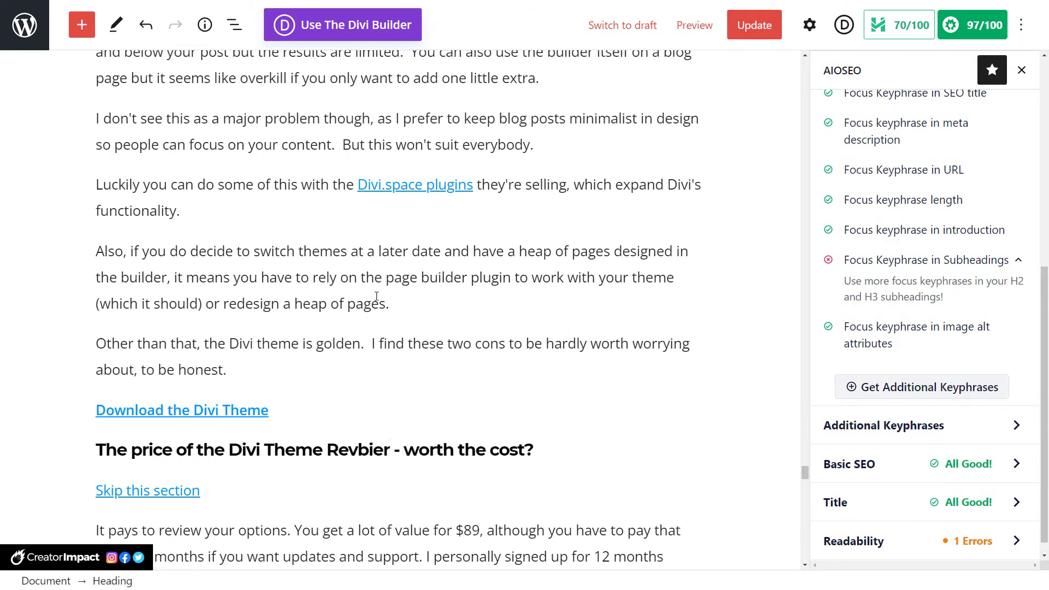
{"action": "left_click_drag", "start_coordinate": [389, 453], "coordinate": [366, 455]}
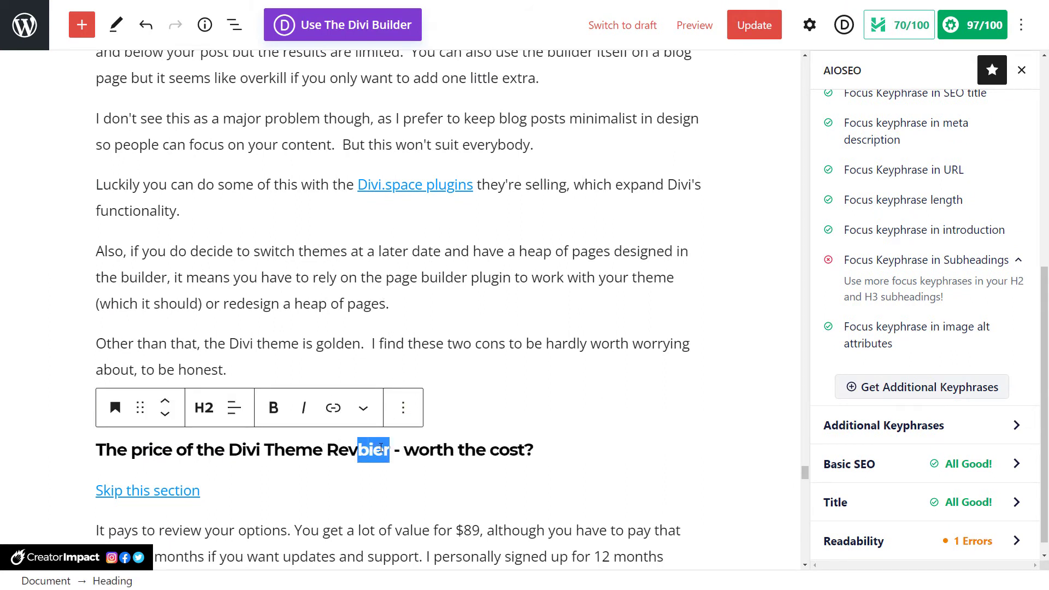
{"action": "type", "text": "iew"}
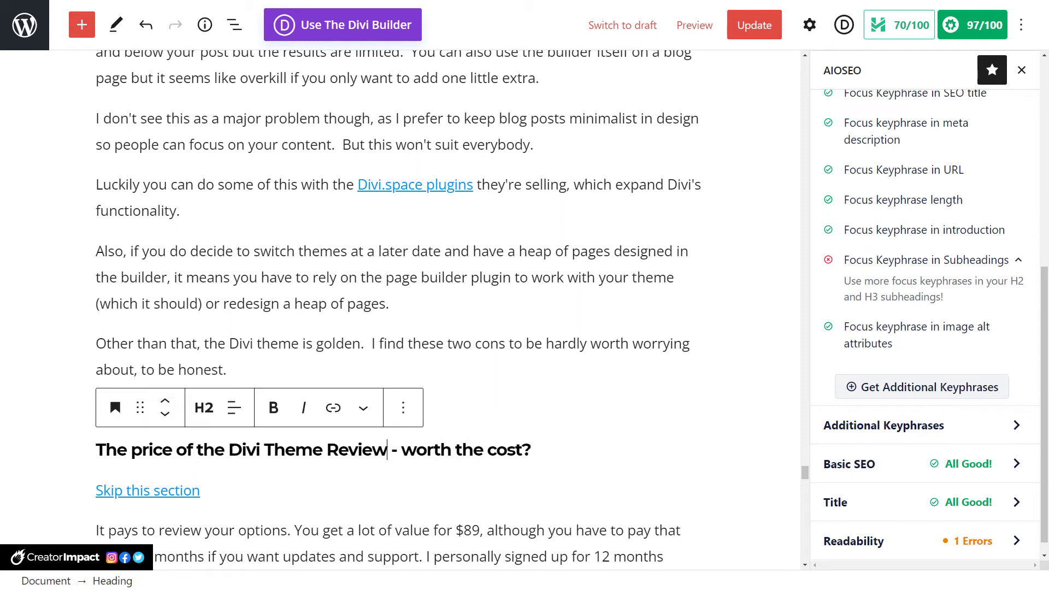
{"action": "left_click_drag", "start_coordinate": [229, 450], "coordinate": [96, 450]}
{"action": "key", "text": "BackSpace"}
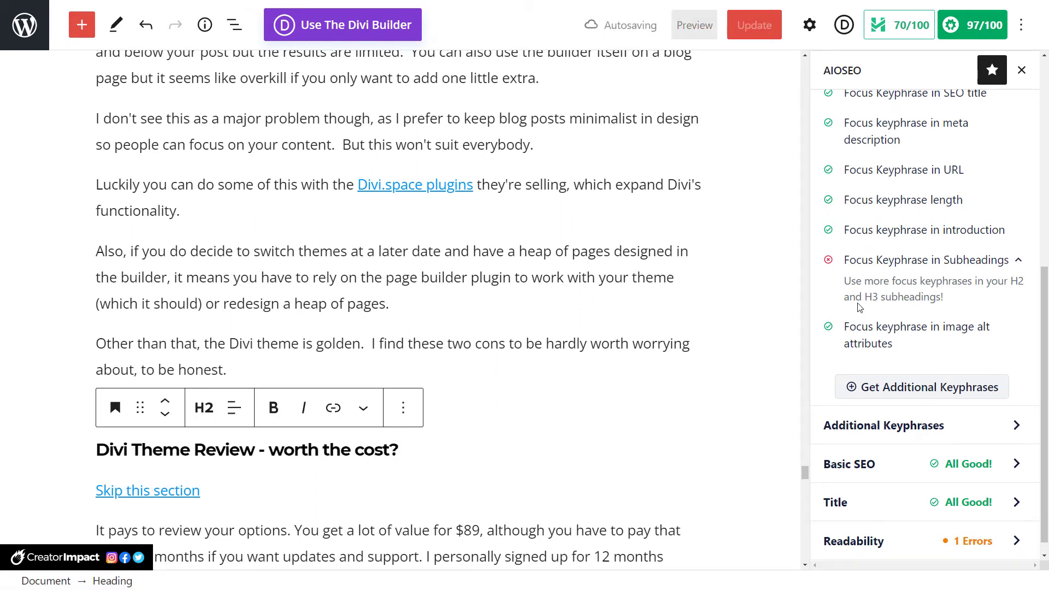
- Reopen the post's AIOSEO settings and review the subheadings keyphrase check and the Basic SEO, Title and Readability sections
{"action": "scroll", "coordinate": [859, 307], "scroll_direction": "down", "scroll_amount": 1}
{"action": "left_click", "coordinate": [952, 29]}
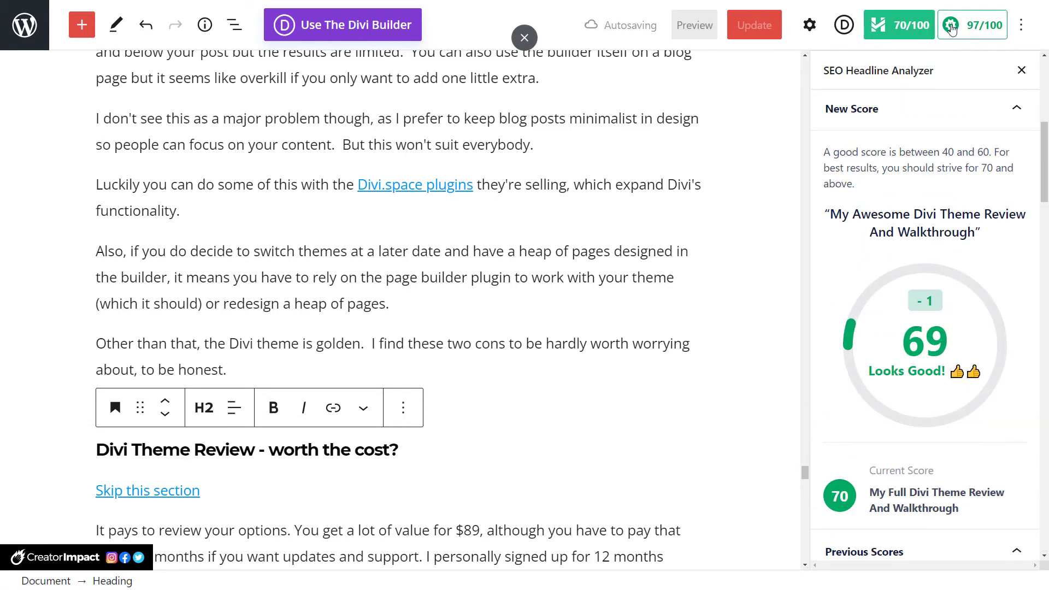
{"action": "left_click", "coordinate": [951, 29]}
{"action": "scroll", "coordinate": [929, 328], "scroll_direction": "down", "scroll_amount": 5}
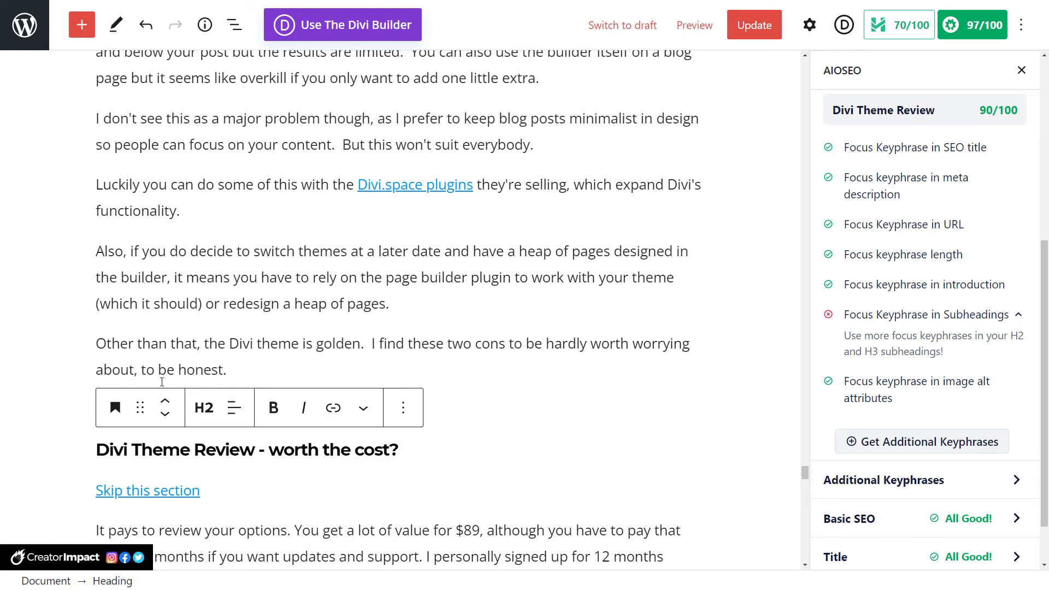
{"action": "scroll", "coordinate": [162, 382], "scroll_direction": "down", "scroll_amount": 3}
{"action": "scroll", "coordinate": [936, 354], "scroll_direction": "down", "scroll_amount": 2}
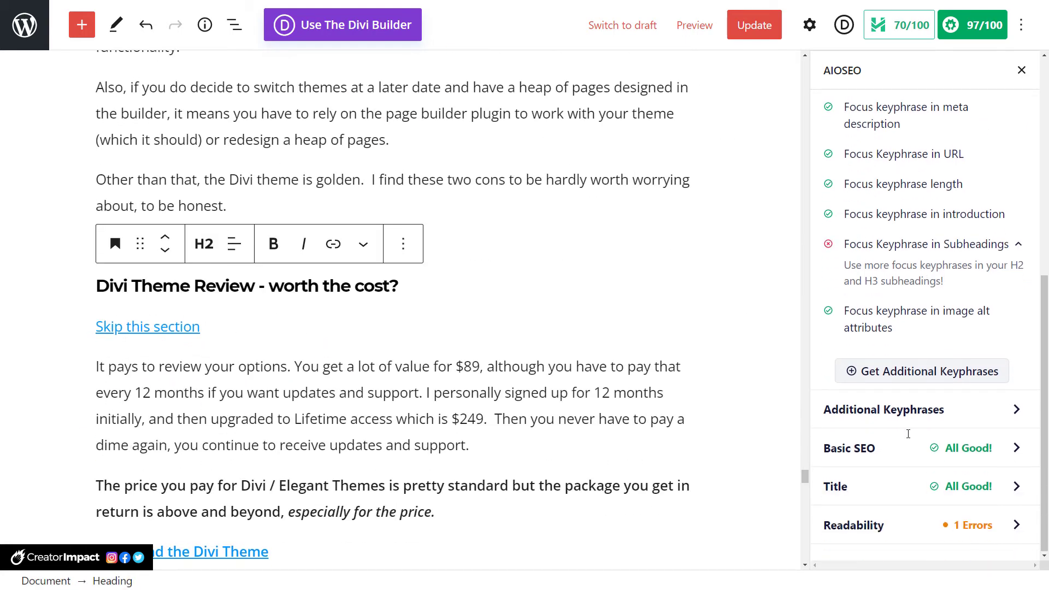
- Examine the Readability checks, including the subheading distribution advice, and update the post
{"action": "left_click", "coordinate": [1018, 526]}
{"action": "scroll", "coordinate": [956, 348], "scroll_direction": "down", "scroll_amount": 5}
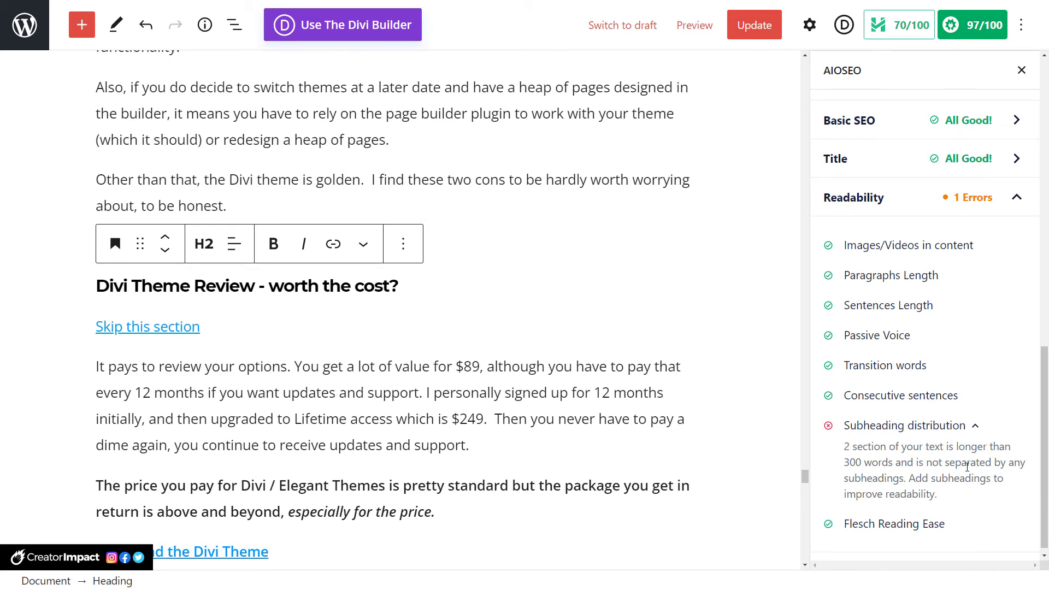
{"action": "scroll", "coordinate": [795, 254], "scroll_direction": "down", "scroll_amount": 4}
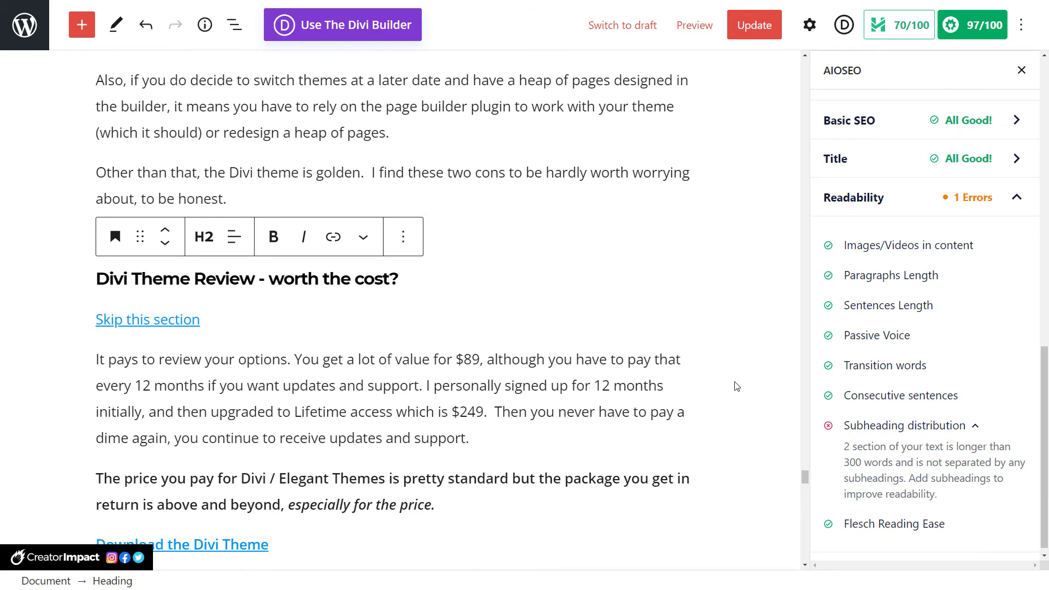
{"action": "left_click_drag", "start_coordinate": [1044, 368], "coordinate": [932, 78]}
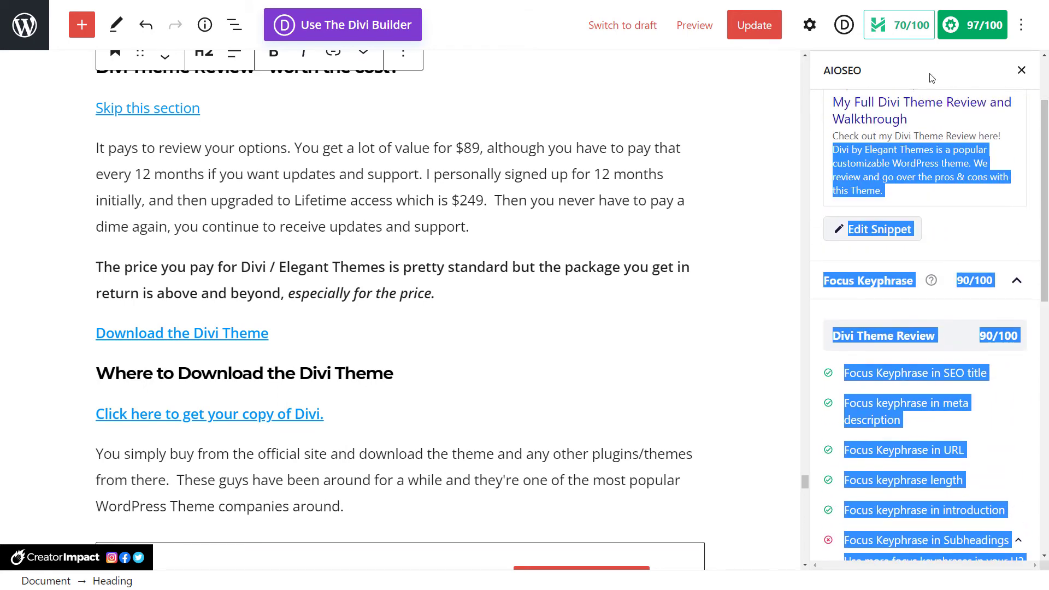
{"action": "scroll", "coordinate": [895, 442], "scroll_direction": "down", "scroll_amount": 5}
{"action": "scroll", "coordinate": [895, 415], "scroll_direction": "up", "scroll_amount": 6}
{"action": "left_click", "coordinate": [750, 26]}
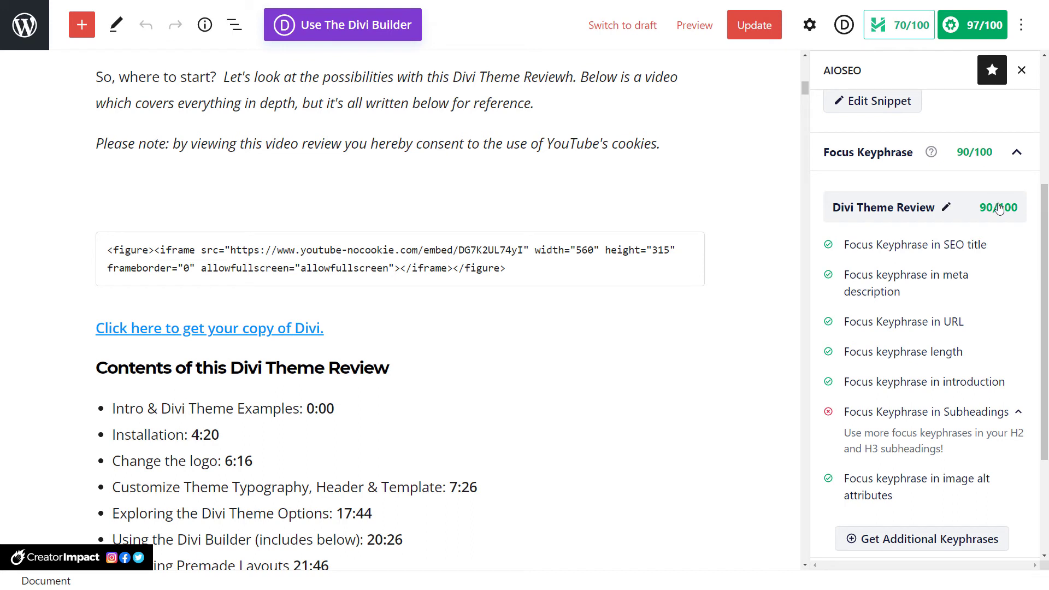
- Shorten the H2 "Contents of this Divi Theme Review" to "Divi Theme Review" and add a separate "Contents" paragraph below it
{"action": "left_click_drag", "start_coordinate": [857, 414], "coordinate": [977, 411]}
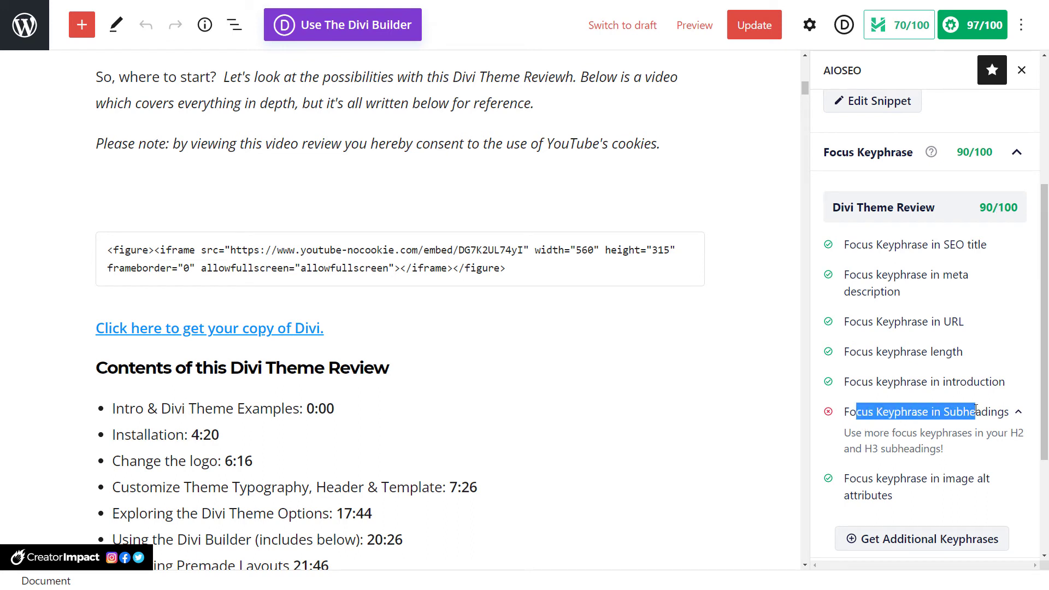
{"action": "left_click", "coordinate": [241, 372]}
{"action": "key", "text": "ctrl+shift+Left"}
{"action": "key", "text": "ctrl+shift+Left"}
{"action": "key", "text": "ctrl+shift+Left"}
{"action": "key", "text": "BackSpace"}
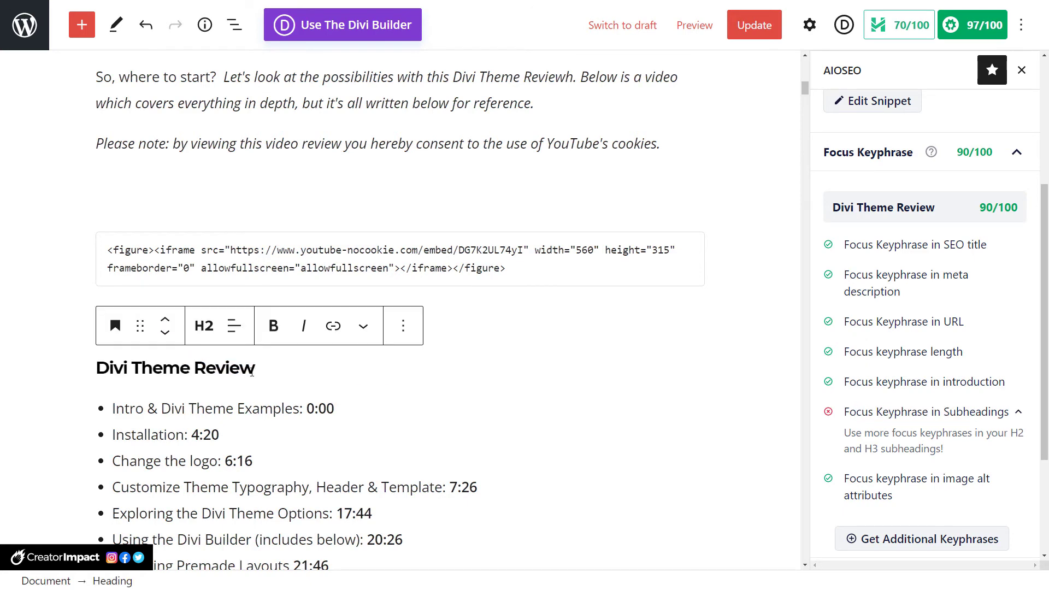
{"action": "key", "text": "Return"}
{"action": "type", "text": "Copn"}
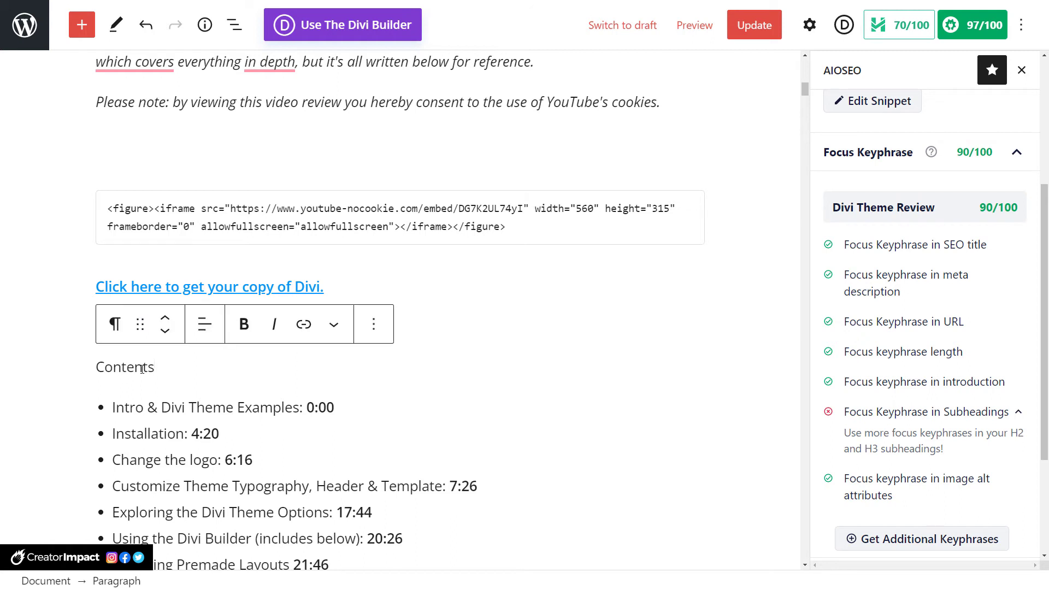
- Make the new "Contents" line bold and update the post
{"action": "double_click", "coordinate": [113, 372]}
{"action": "key", "text": "ctrl+b"}
{"action": "key", "text": "ctrl+s"}
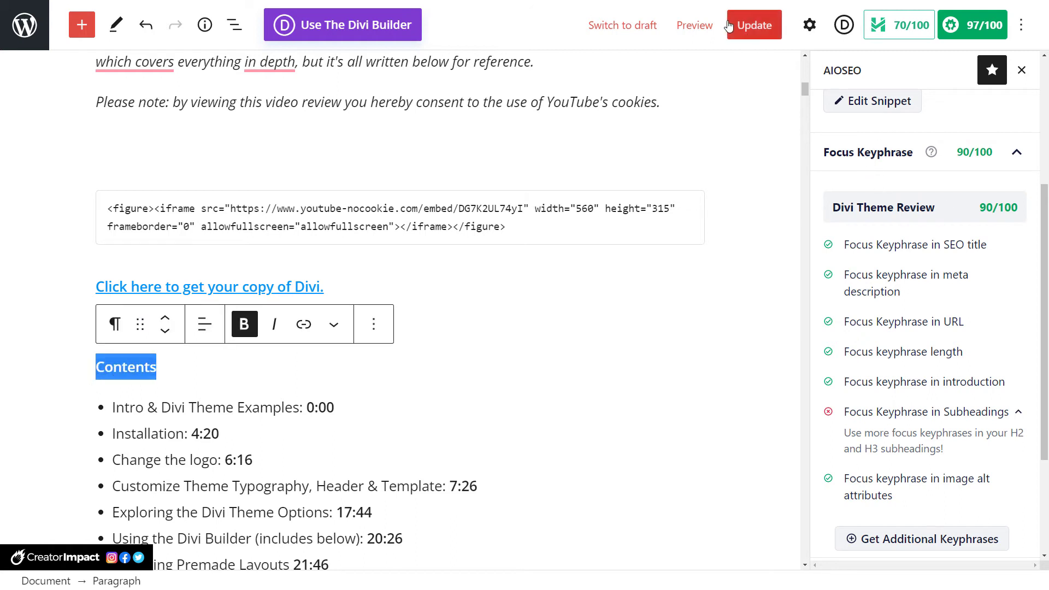
- Recheck the subheadings keyphrase result and review the focus keyphrase and page analysis checks in the AIOSEO settings below the post content
{"action": "left_click_drag", "start_coordinate": [869, 412], "coordinate": [957, 412]}
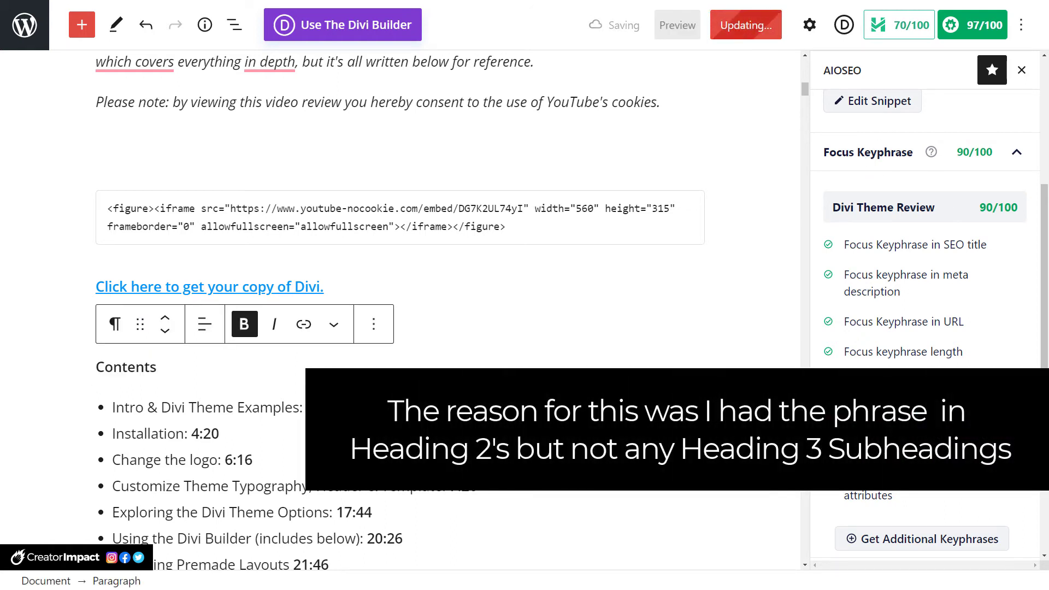
{"action": "scroll", "coordinate": [924, 328], "scroll_direction": "down", "scroll_amount": 2}
{"action": "scroll", "coordinate": [952, 330], "scroll_direction": "down", "scroll_amount": 1}
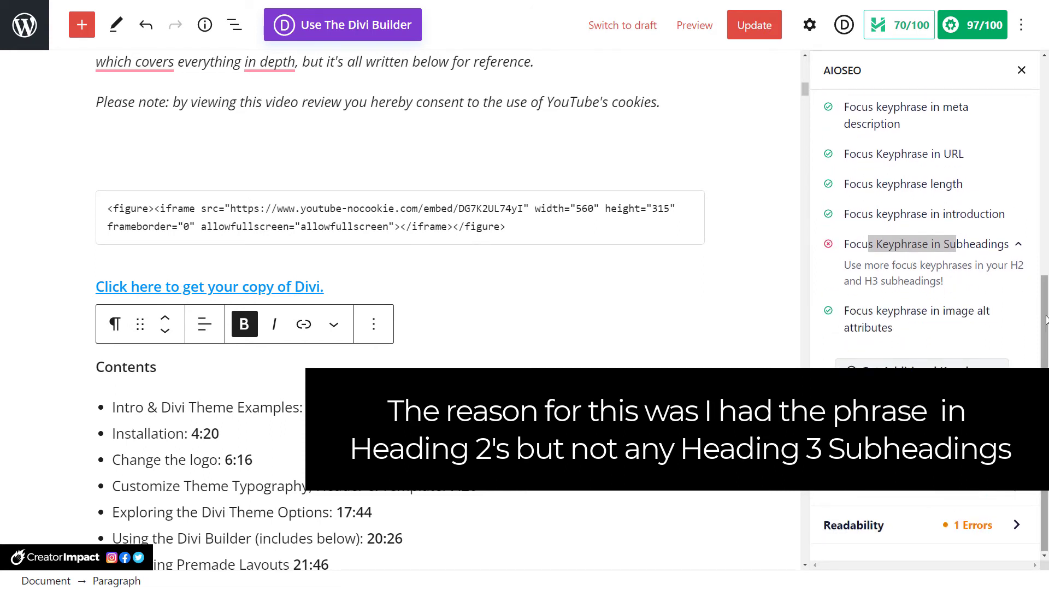
{"action": "left_click_drag", "start_coordinate": [1046, 320], "coordinate": [1047, 176]}
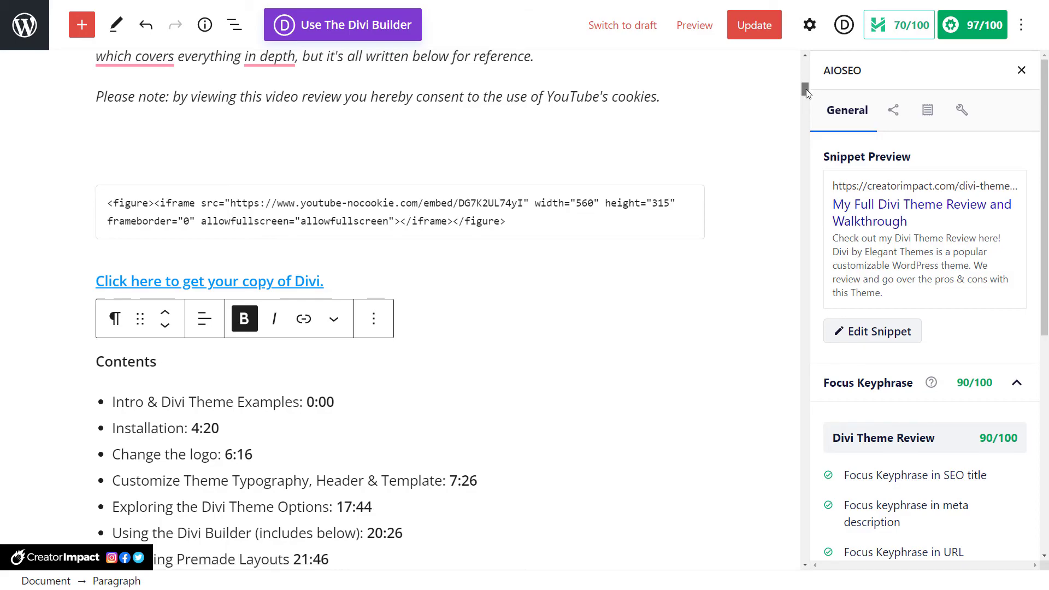
{"action": "left_click_drag", "start_coordinate": [806, 89], "coordinate": [565, 477]}
{"action": "scroll", "coordinate": [565, 465], "scroll_direction": "down", "scroll_amount": 10}
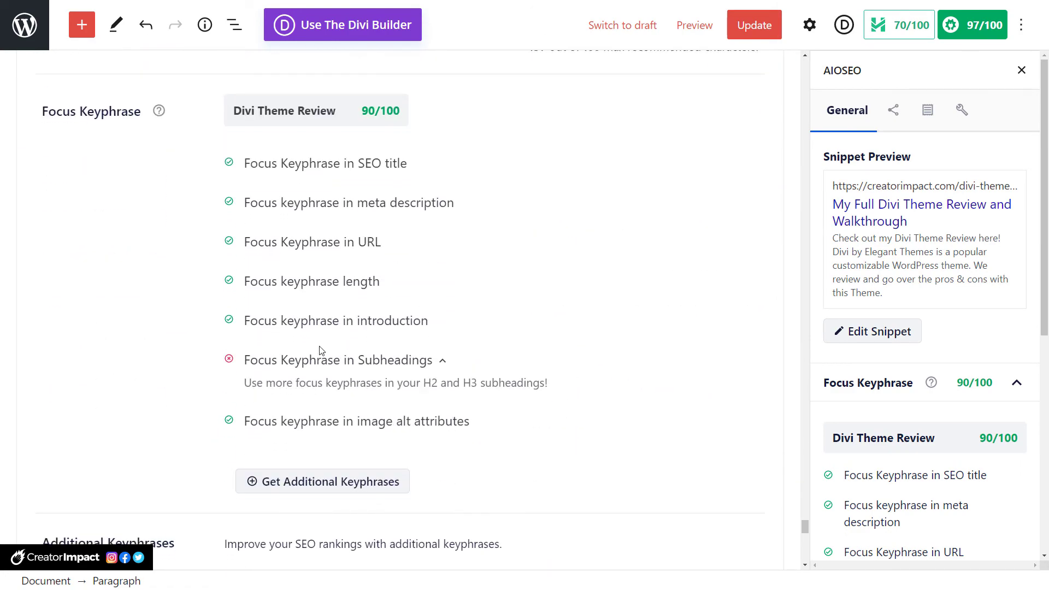
{"action": "scroll", "coordinate": [328, 355], "scroll_direction": "down", "scroll_amount": 10}
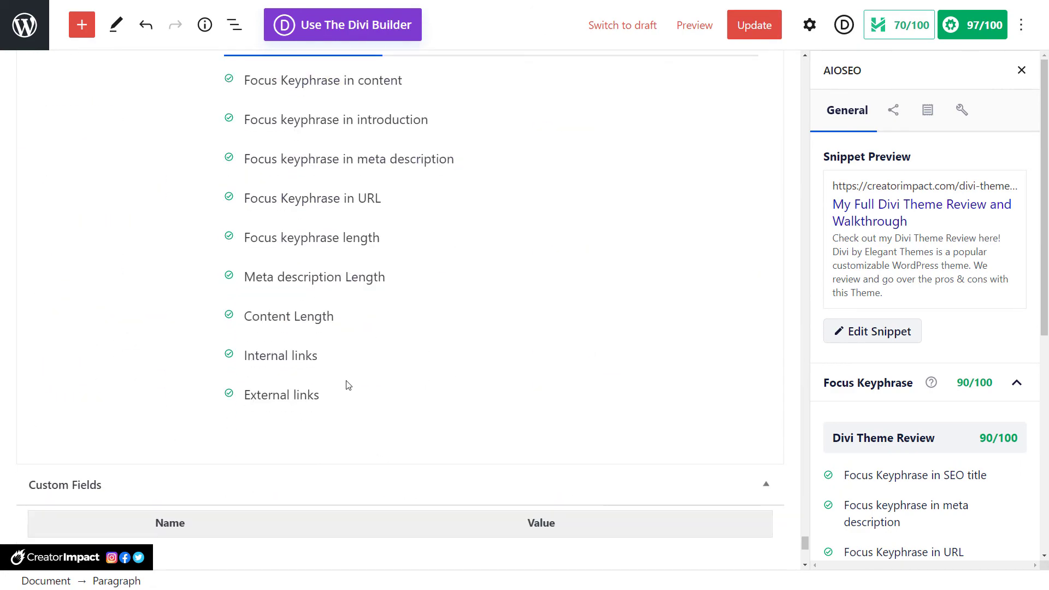
{"action": "scroll", "coordinate": [345, 393], "scroll_direction": "down", "scroll_amount": 4}
{"action": "scroll", "coordinate": [348, 462], "scroll_direction": "up", "scroll_amount": 10}
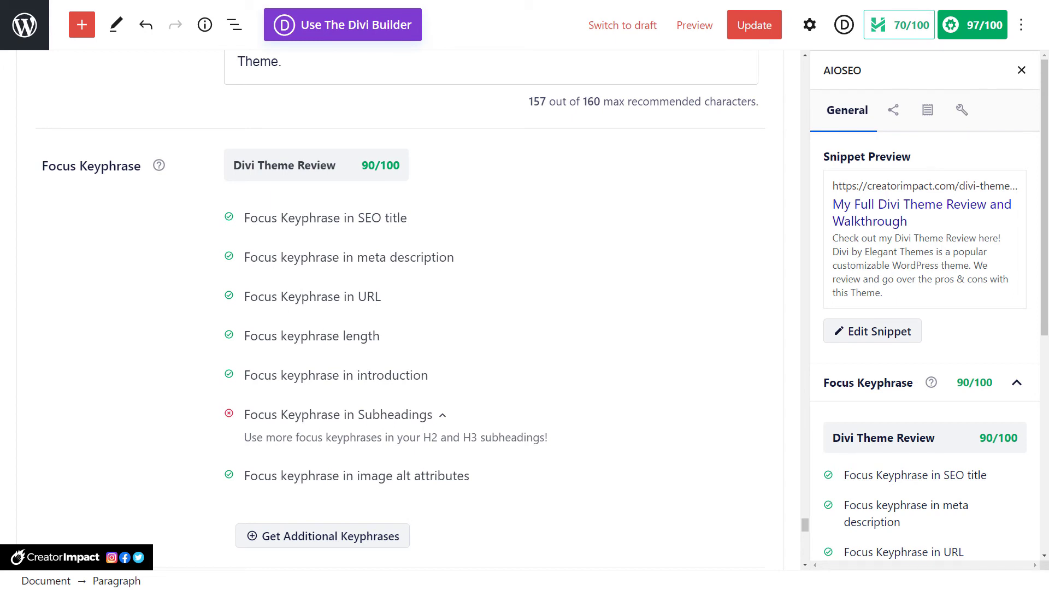
- Expand the Basic SEO and Title sections of the post's AIOSEO settings and review their checks
{"action": "scroll", "coordinate": [1035, 525], "scroll_direction": "down", "scroll_amount": 7}
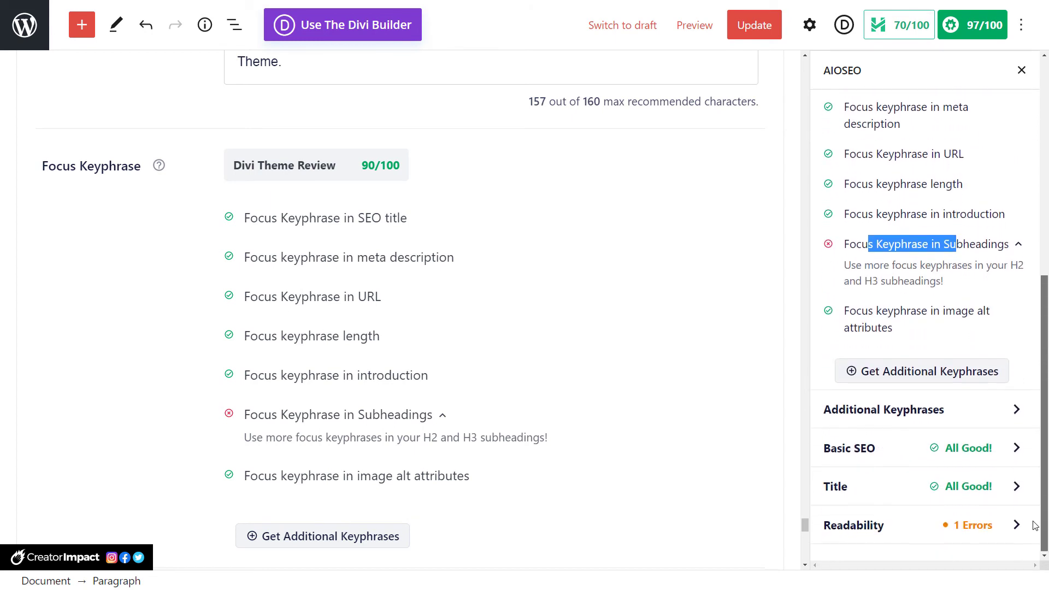
{"action": "left_click", "coordinate": [1017, 448]}
{"action": "scroll", "coordinate": [966, 347], "scroll_direction": "down", "scroll_amount": 6}
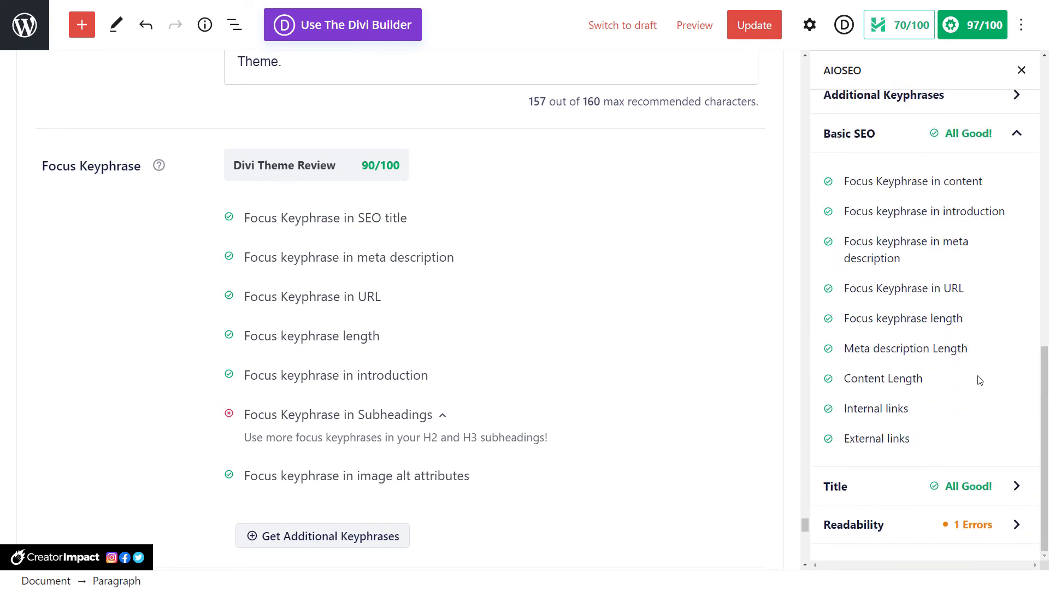
{"action": "scroll", "coordinate": [747, 381], "scroll_direction": "down", "scroll_amount": 7}
{"action": "left_click", "coordinate": [1020, 492]}
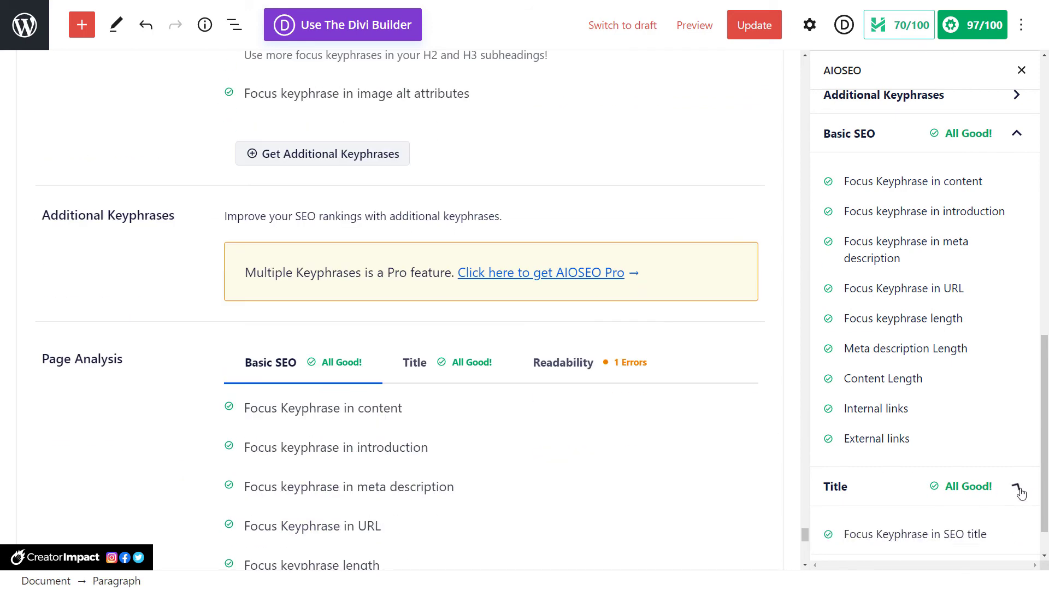
{"action": "scroll", "coordinate": [973, 391], "scroll_direction": "down", "scroll_amount": 3}
{"action": "left_click_drag", "start_coordinate": [1044, 456], "coordinate": [1042, 150]}
- Look through the post's AIOSEO Social preview, Schema and Advanced settings, then return to the General settings
{"action": "left_click", "coordinate": [894, 115]}
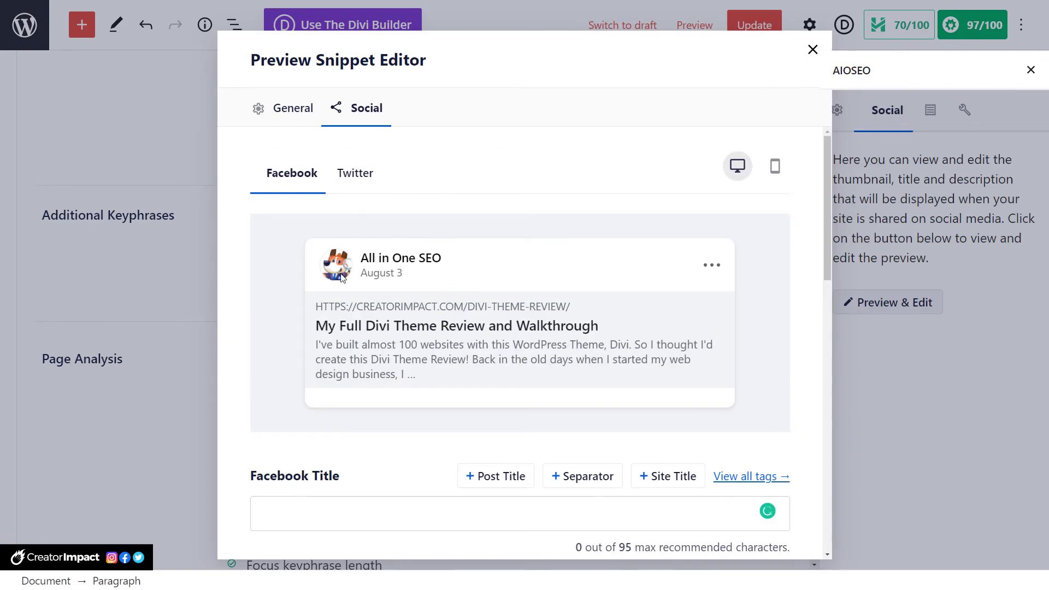
{"action": "scroll", "coordinate": [343, 284], "scroll_direction": "down", "scroll_amount": 4}
{"action": "scroll", "coordinate": [433, 366], "scroll_direction": "up", "scroll_amount": 4}
{"action": "left_click", "coordinate": [813, 49]}
{"action": "left_click", "coordinate": [933, 111]}
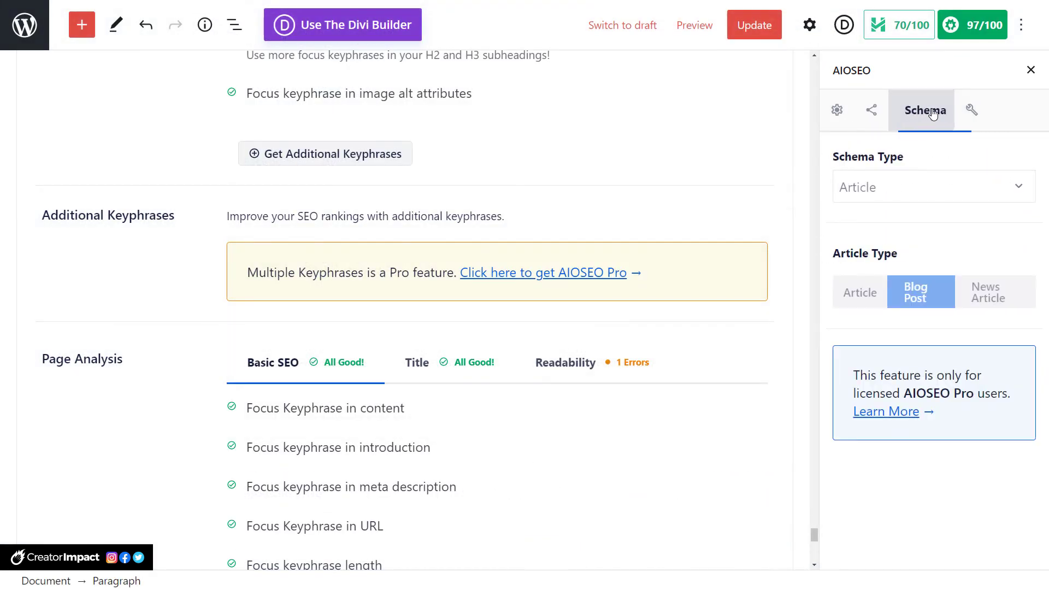
{"action": "left_click", "coordinate": [972, 110]}
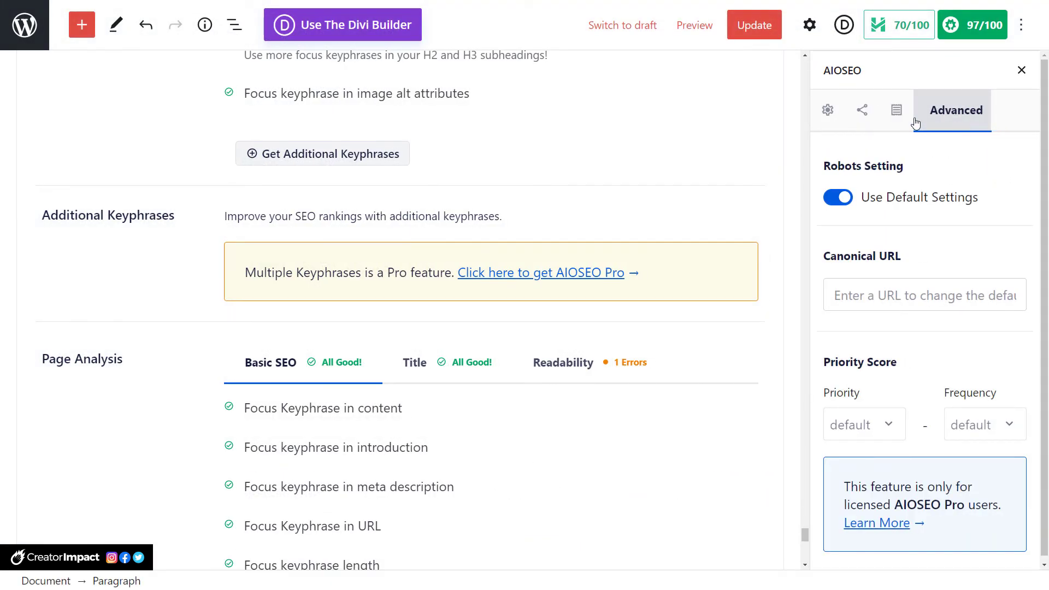
{"action": "left_click", "coordinate": [863, 110]}
{"action": "left_click", "coordinate": [813, 50]}
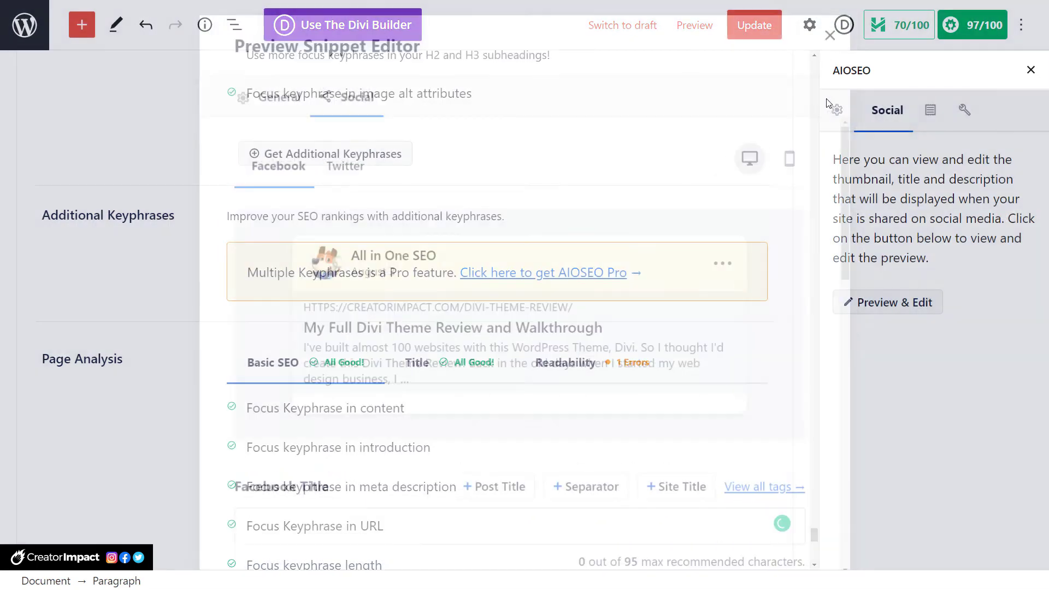
{"action": "left_click", "coordinate": [847, 111]}
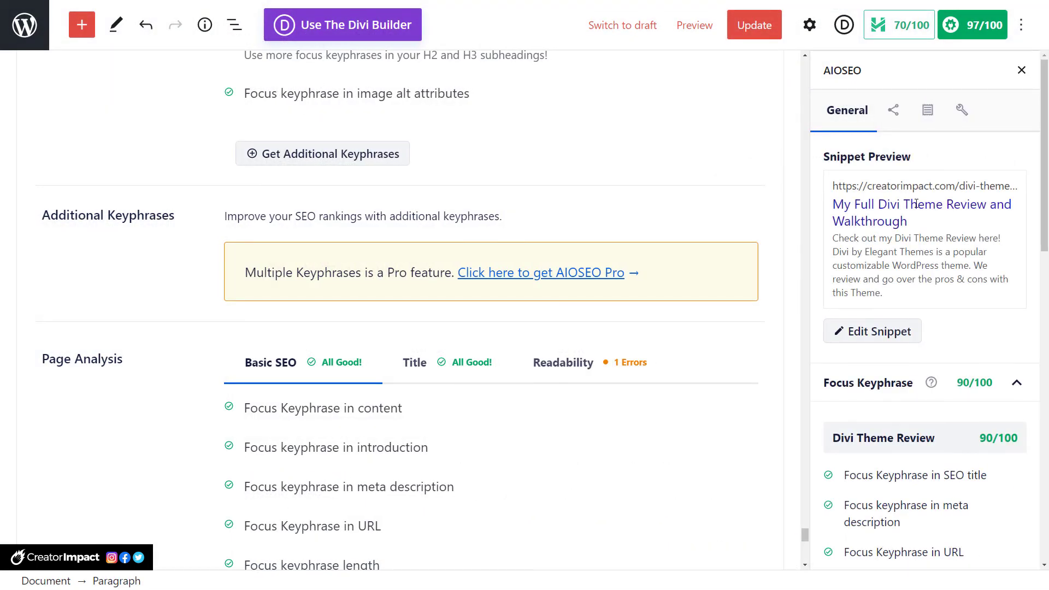
- Review the focus keyphrase checks, focusing on the keyphrase in image alt attributes
{"action": "left_click_drag", "start_coordinate": [1048, 157], "coordinate": [1030, 238]}
{"action": "left_click", "coordinate": [996, 189]}
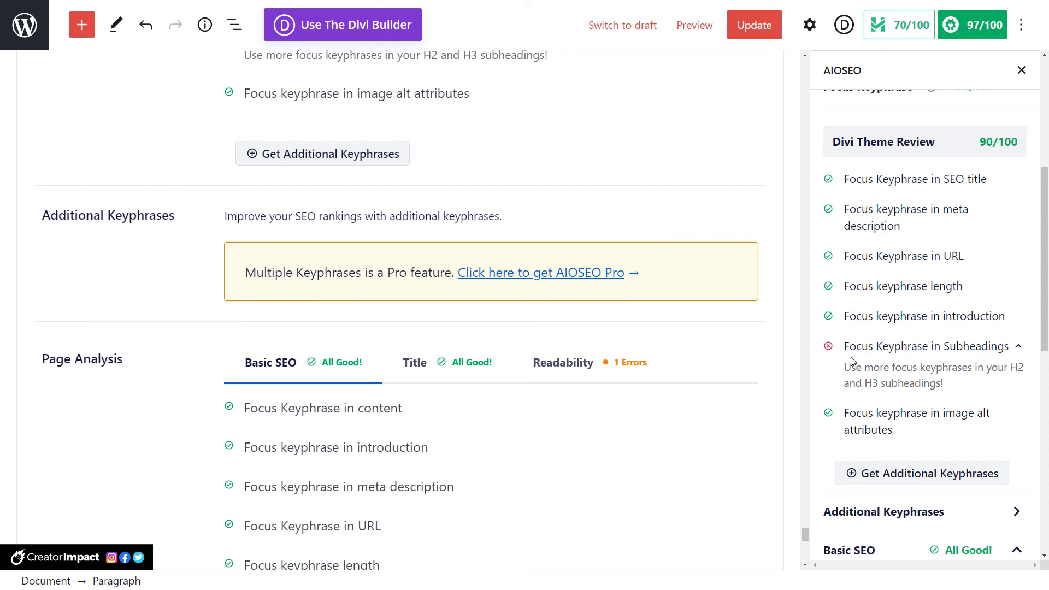
{"action": "left_click_drag", "start_coordinate": [880, 414], "coordinate": [939, 438]}
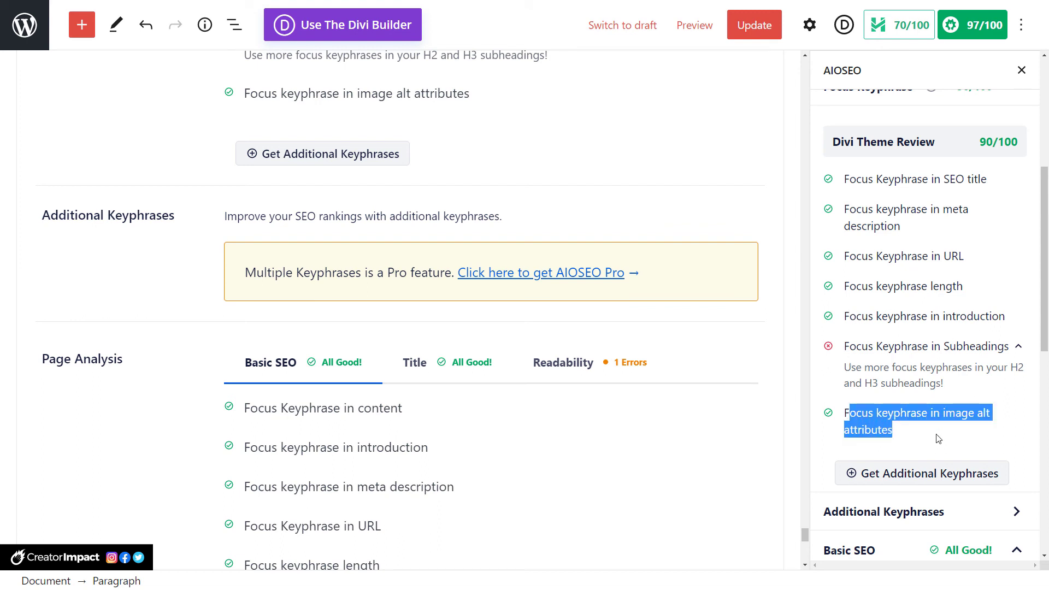
{"action": "left_click", "coordinate": [879, 405]}
{"action": "left_click_drag", "start_coordinate": [852, 414], "coordinate": [896, 431]}
- Open the block settings of the WordPress theme image beside the introduction and check its alt text for the phrase "Divi Theme Review"
{"action": "scroll", "coordinate": [864, 326], "scroll_direction": "up", "scroll_amount": 6}
{"action": "left_click_drag", "start_coordinate": [805, 527], "coordinate": [805, 65]}
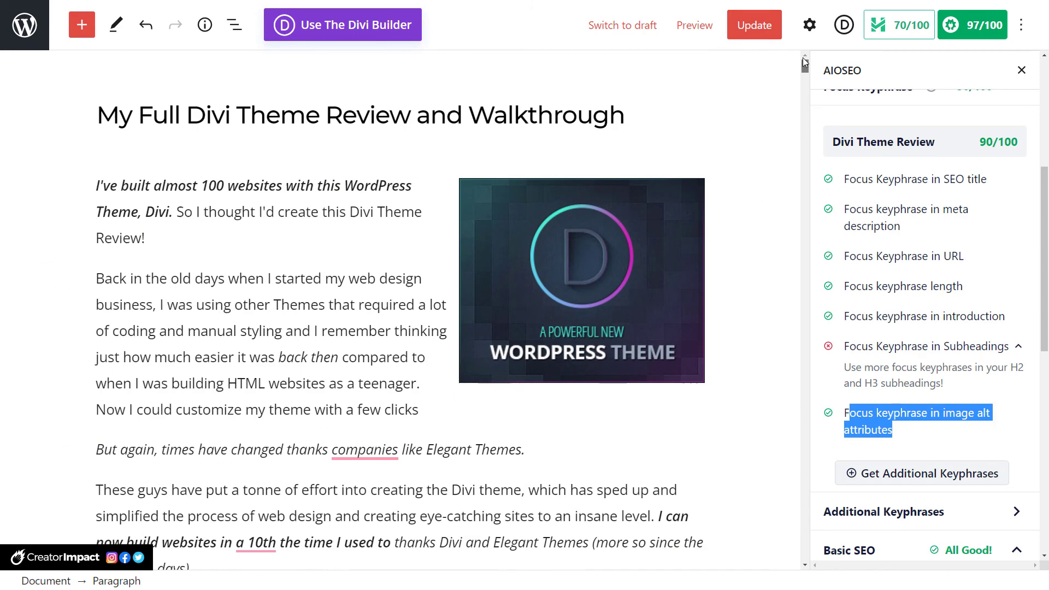
{"action": "left_click", "coordinate": [578, 297]}
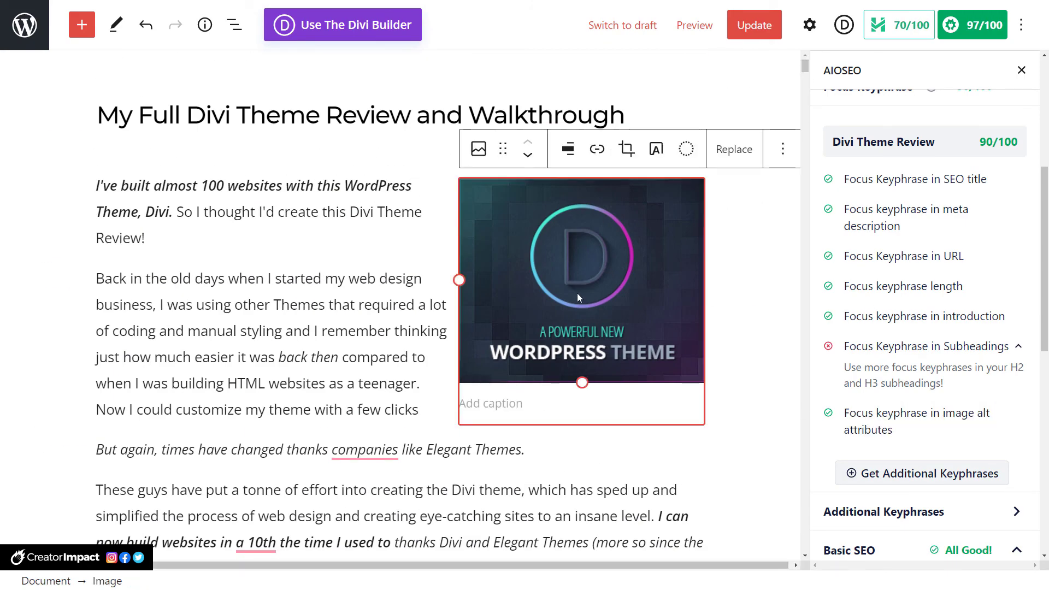
{"action": "left_click", "coordinate": [1022, 71]}
{"action": "left_click", "coordinate": [804, 28]}
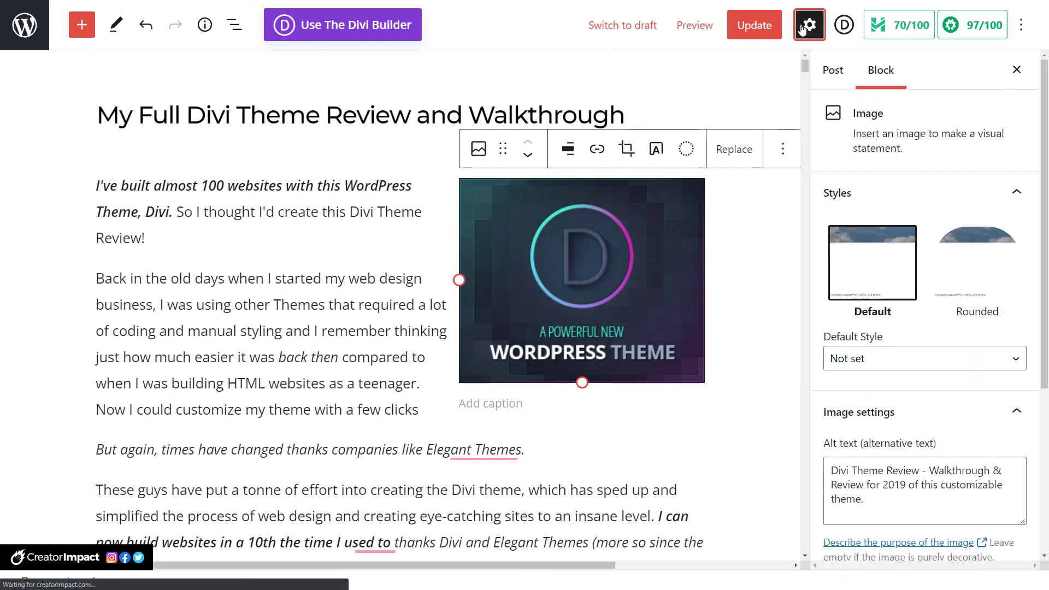
{"action": "scroll", "coordinate": [859, 331], "scroll_direction": "down", "scroll_amount": 2}
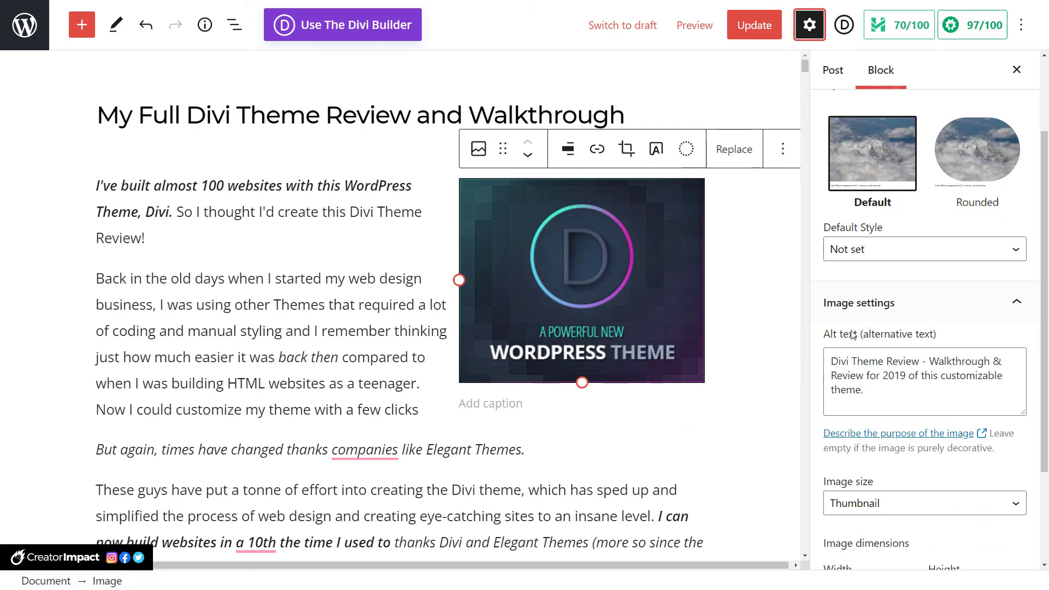
{"action": "left_click_drag", "start_coordinate": [831, 361], "coordinate": [919, 364]}
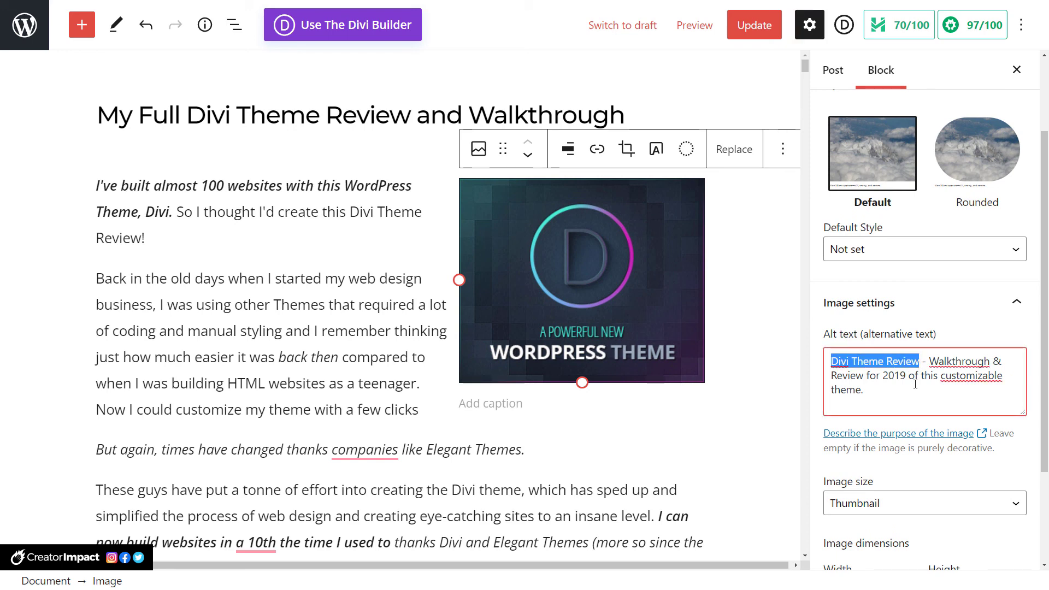
- Check the post's permalink slug, then reopen its AIOSEO settings and review the Basic SEO links and content length checks
{"action": "left_click", "coordinate": [835, 72]}
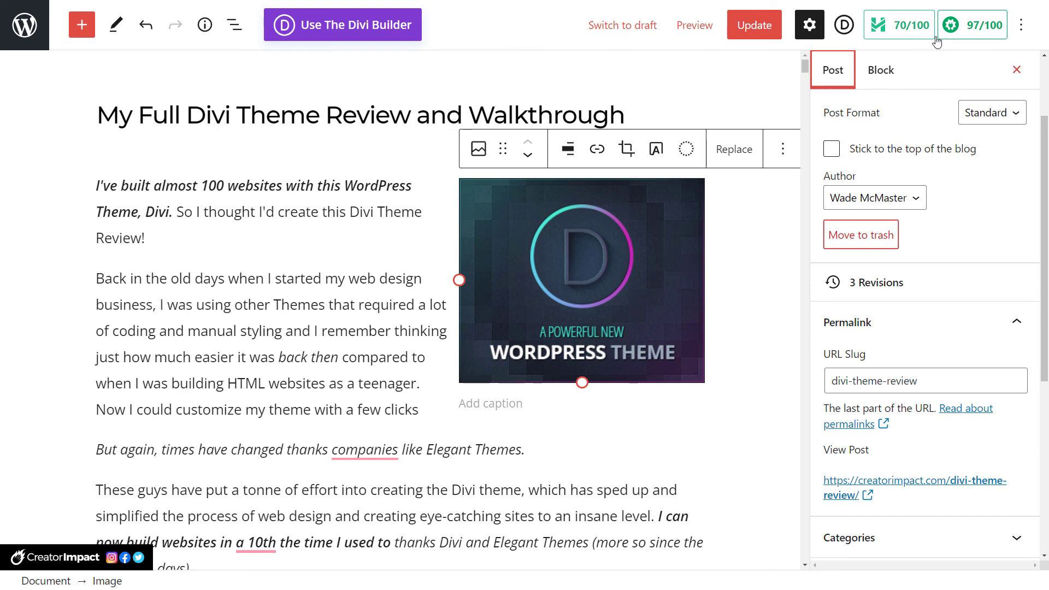
{"action": "left_click", "coordinate": [1000, 38]}
{"action": "scroll", "coordinate": [894, 203], "scroll_direction": "down", "scroll_amount": 8}
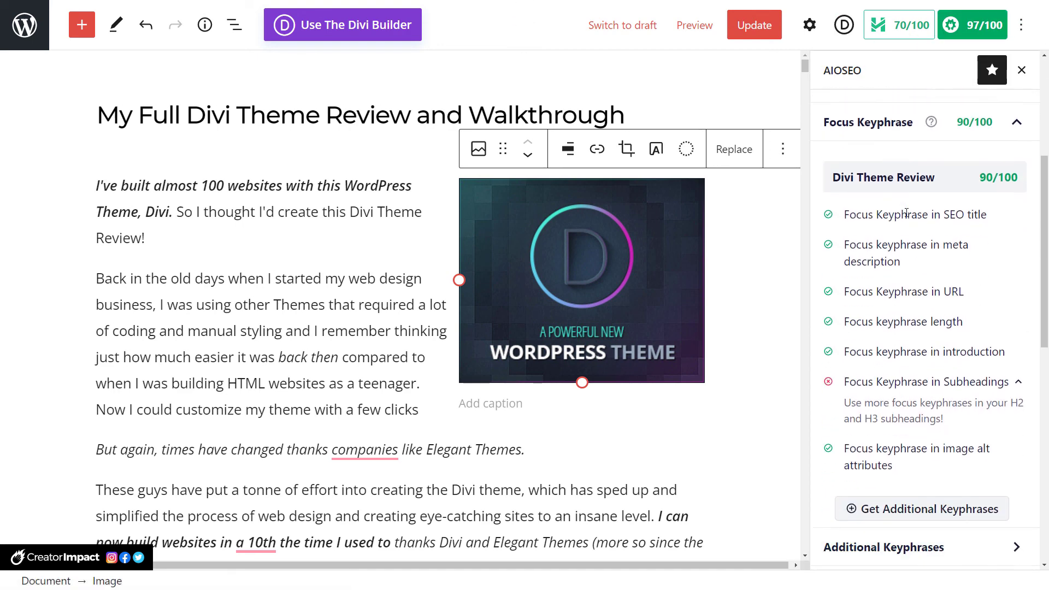
{"action": "scroll", "coordinate": [906, 217], "scroll_direction": "down", "scroll_amount": 4}
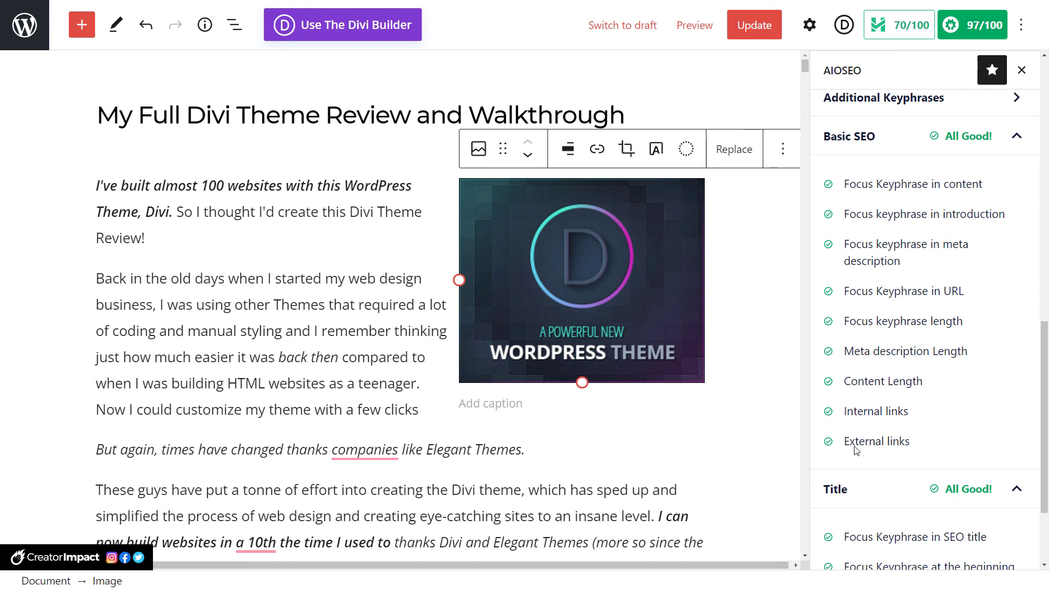
{"action": "left_click_drag", "start_coordinate": [847, 441], "coordinate": [893, 382]}
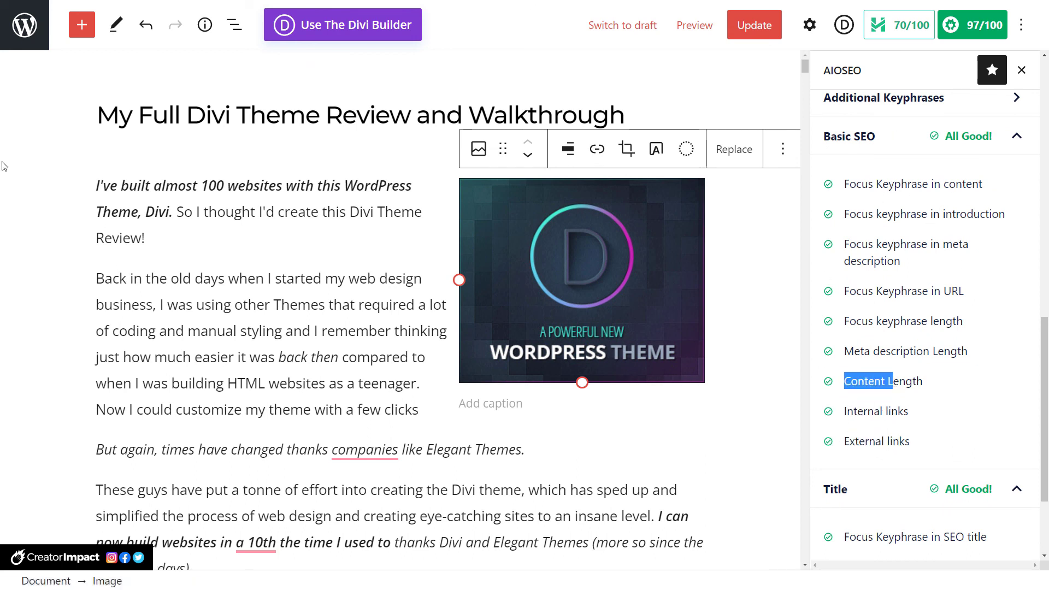